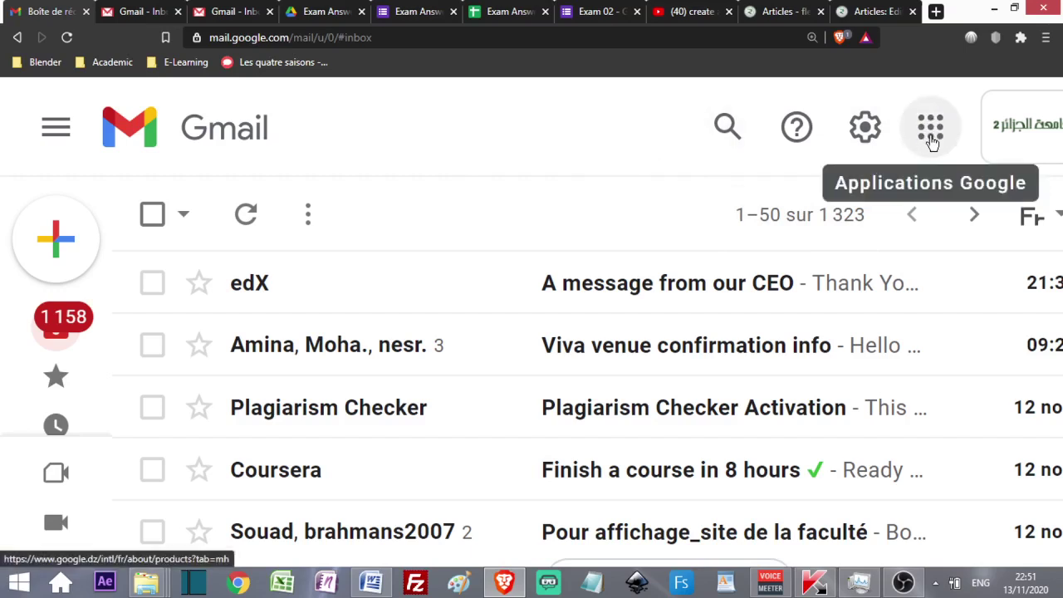
- Browse the Google apps grid, then switch to the tab with the other account's Gmail inbox
{"action": "left_click", "coordinate": [932, 135]}
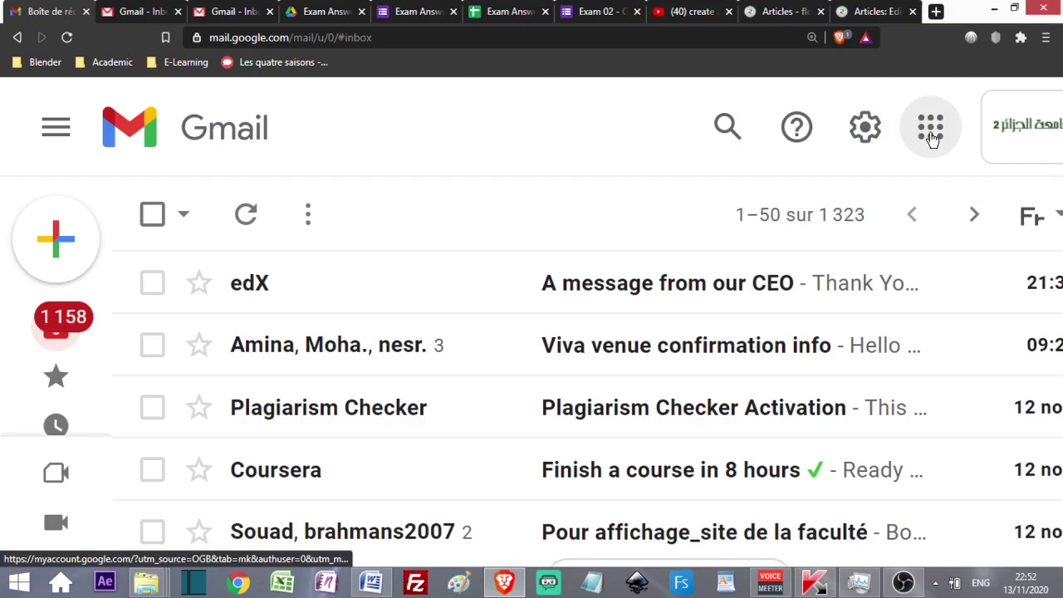
{"action": "scroll", "coordinate": [894, 349], "scroll_direction": "down", "scroll_amount": 9}
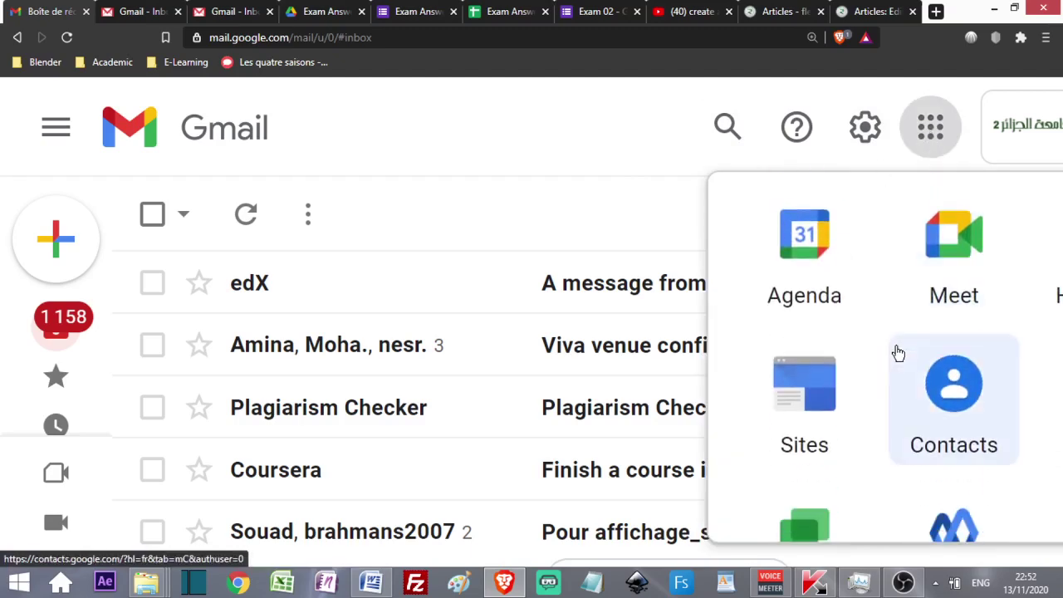
{"action": "scroll", "coordinate": [889, 353], "scroll_direction": "down", "scroll_amount": 6}
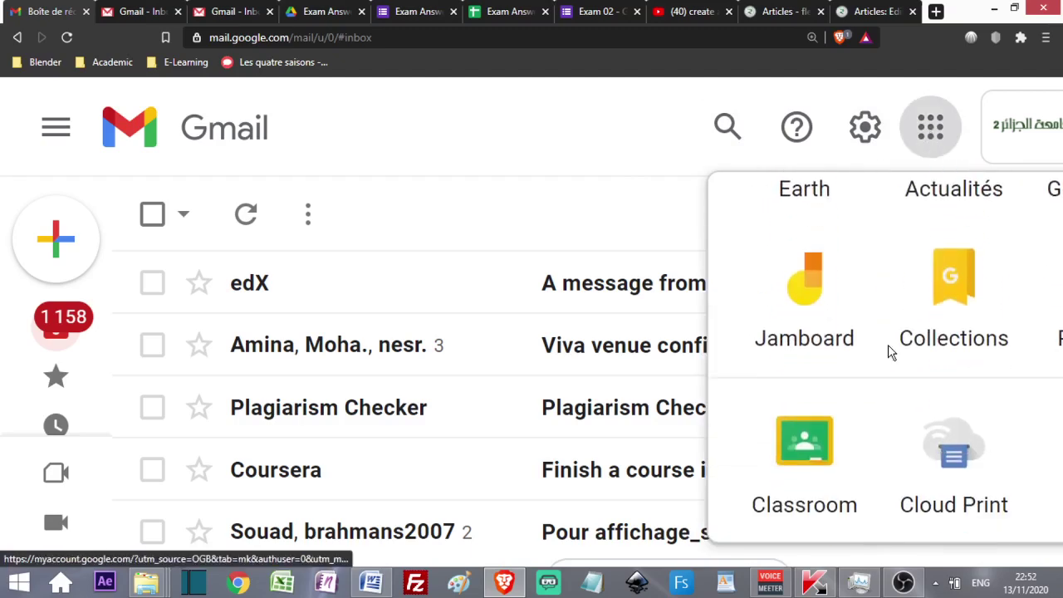
{"action": "scroll", "coordinate": [823, 373], "scroll_direction": "up", "scroll_amount": 12}
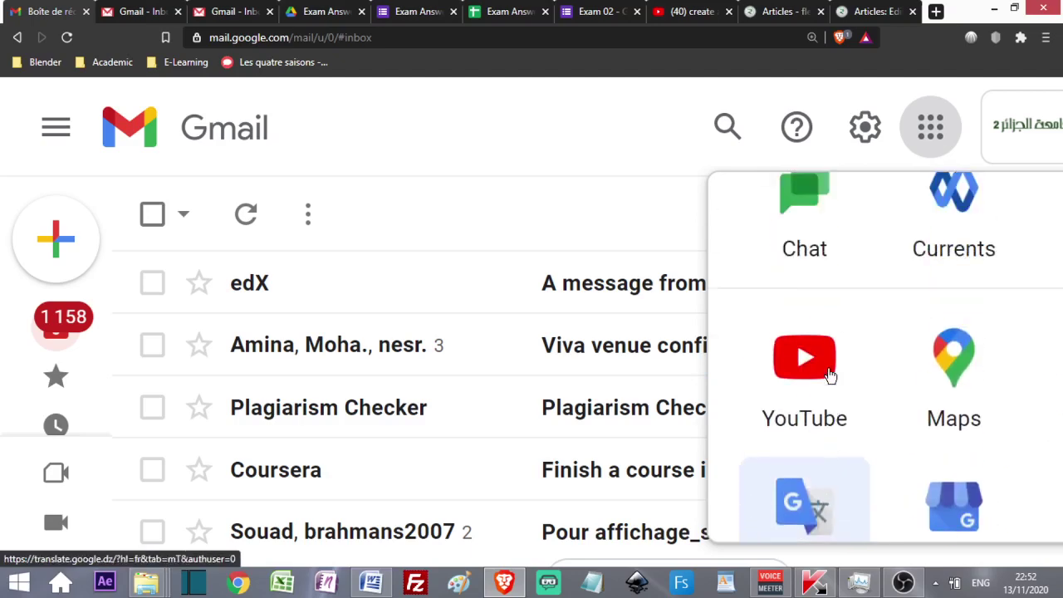
{"action": "scroll", "coordinate": [829, 375], "scroll_direction": "up", "scroll_amount": 4}
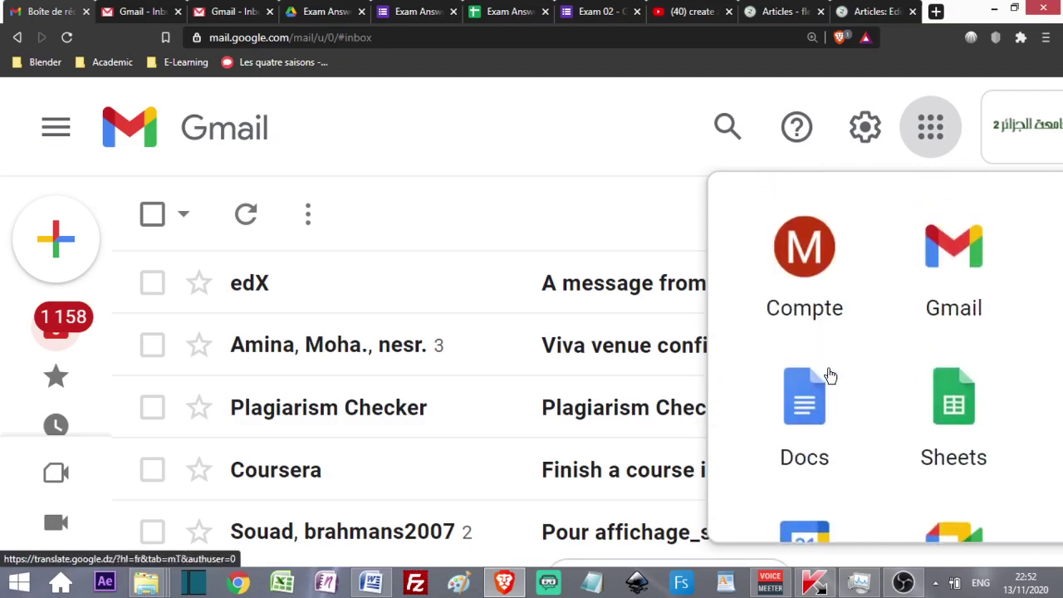
{"action": "scroll", "coordinate": [829, 375], "scroll_direction": "down", "scroll_amount": 5}
{"action": "scroll", "coordinate": [829, 375], "scroll_direction": "down", "scroll_amount": 7}
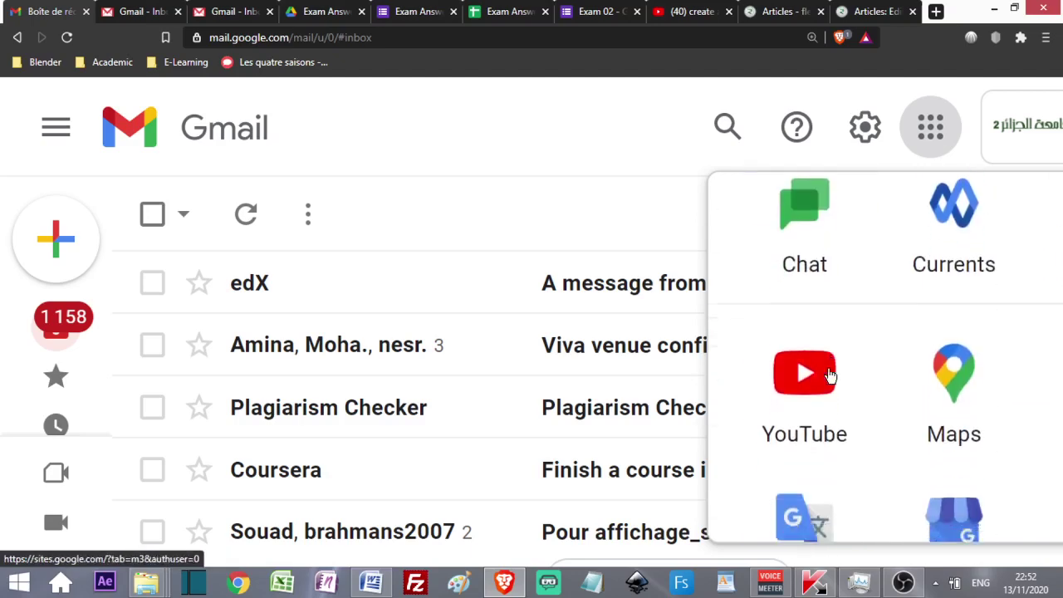
{"action": "scroll", "coordinate": [827, 373], "scroll_direction": "down", "scroll_amount": 2}
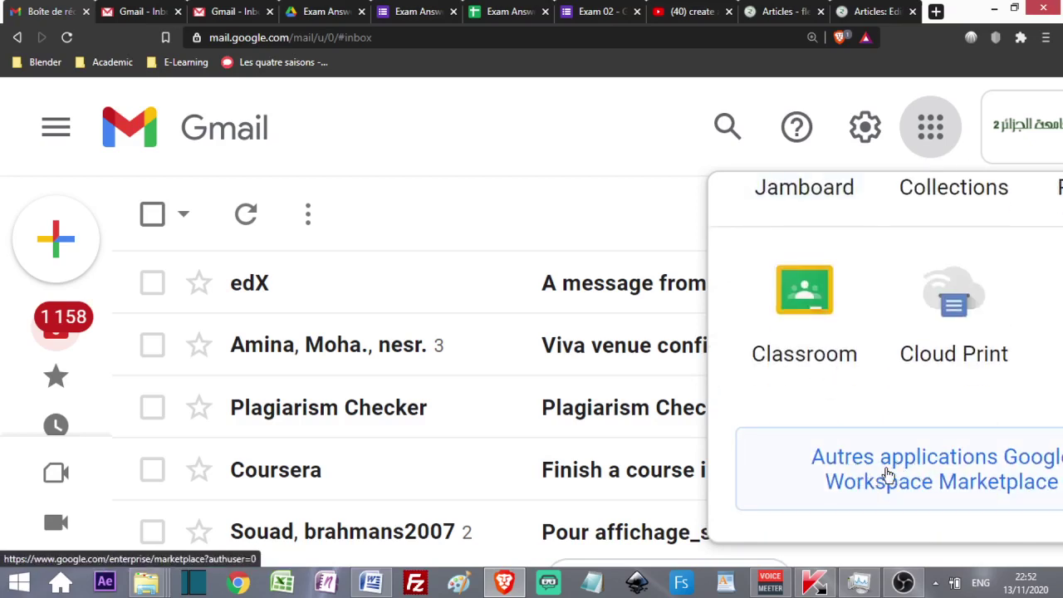
{"action": "left_click", "coordinate": [212, 11]}
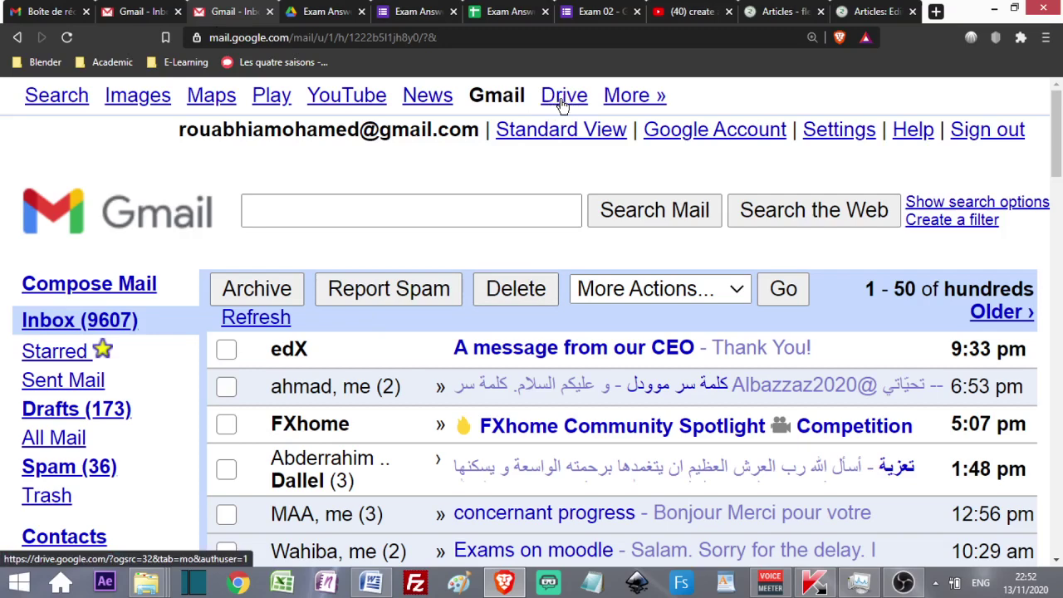
- In the Drive tab, go up to Mon Drive and create a new Google Forms file from Nouveau
{"action": "left_click", "coordinate": [299, 16]}
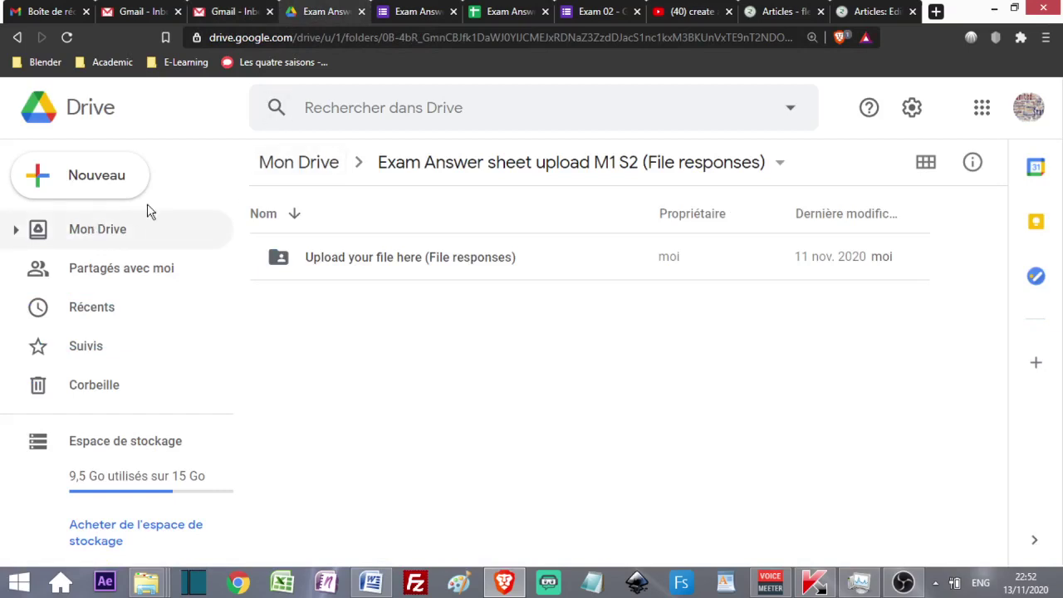
{"action": "left_click", "coordinate": [292, 166]}
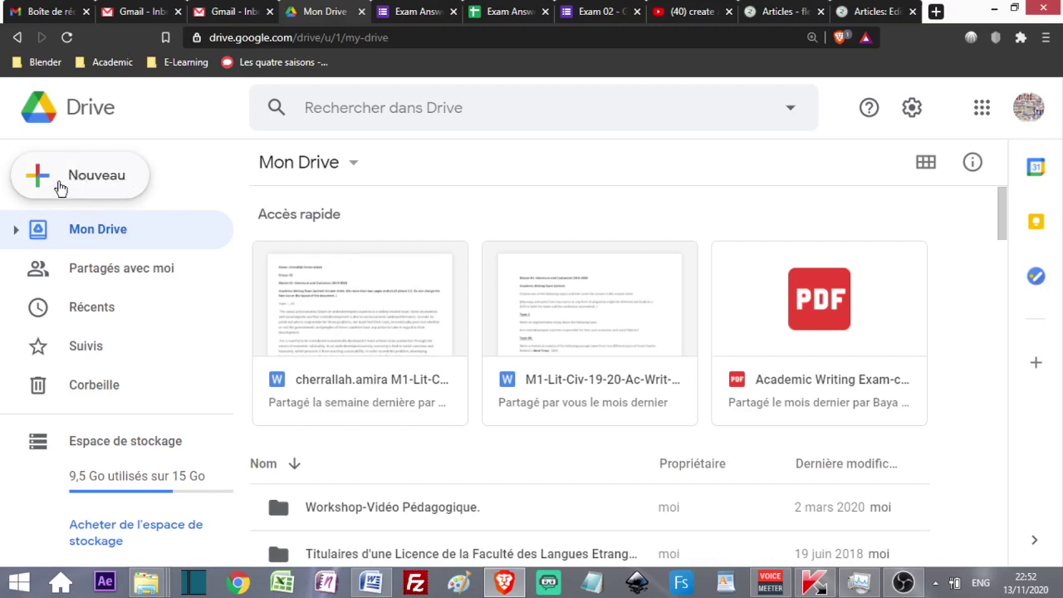
{"action": "left_click", "coordinate": [87, 179]}
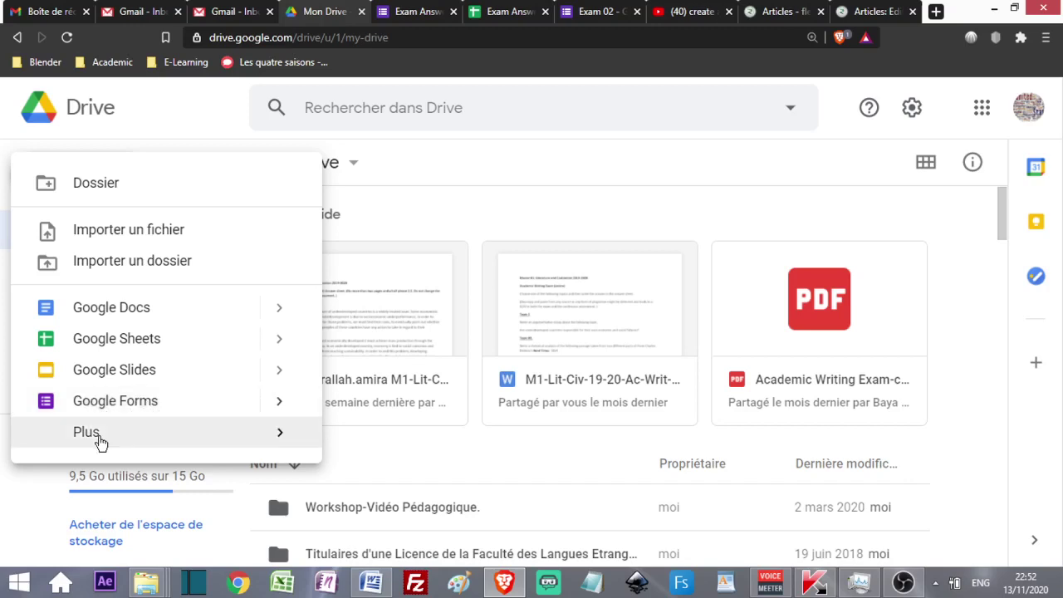
{"action": "mouse_move", "coordinate": [142, 437]}
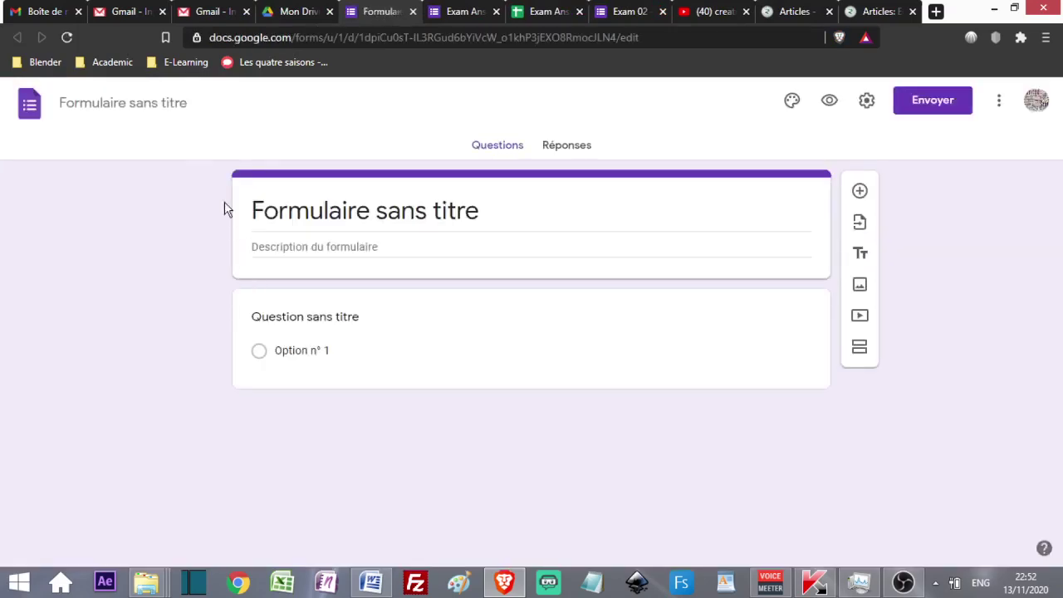
- Replace the default form title with '01-Exam Sample' so the file name updates
{"action": "left_click", "coordinate": [430, 220]}
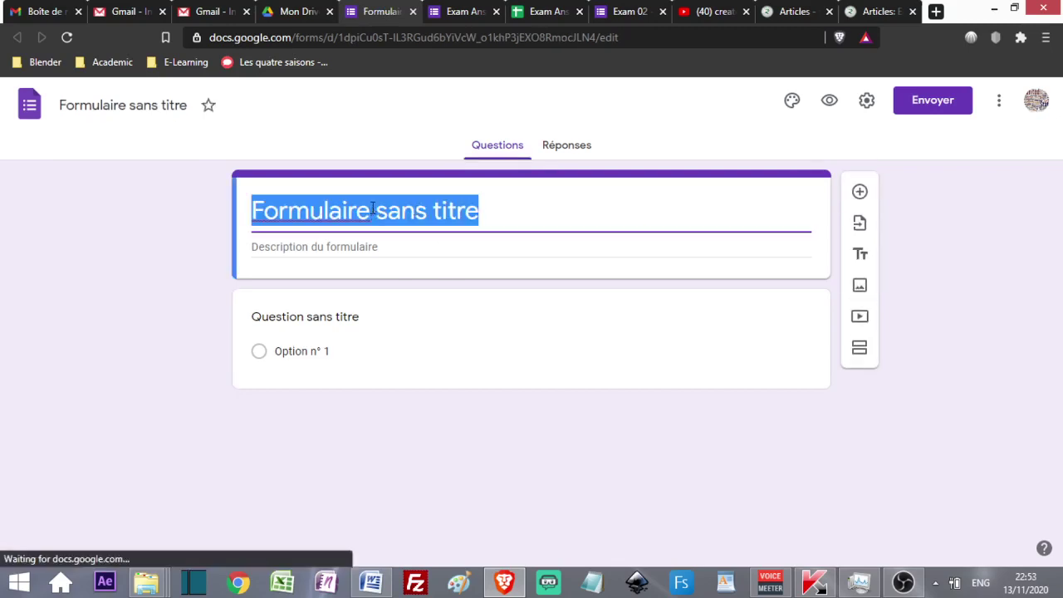
{"action": "type", "text": "01"}
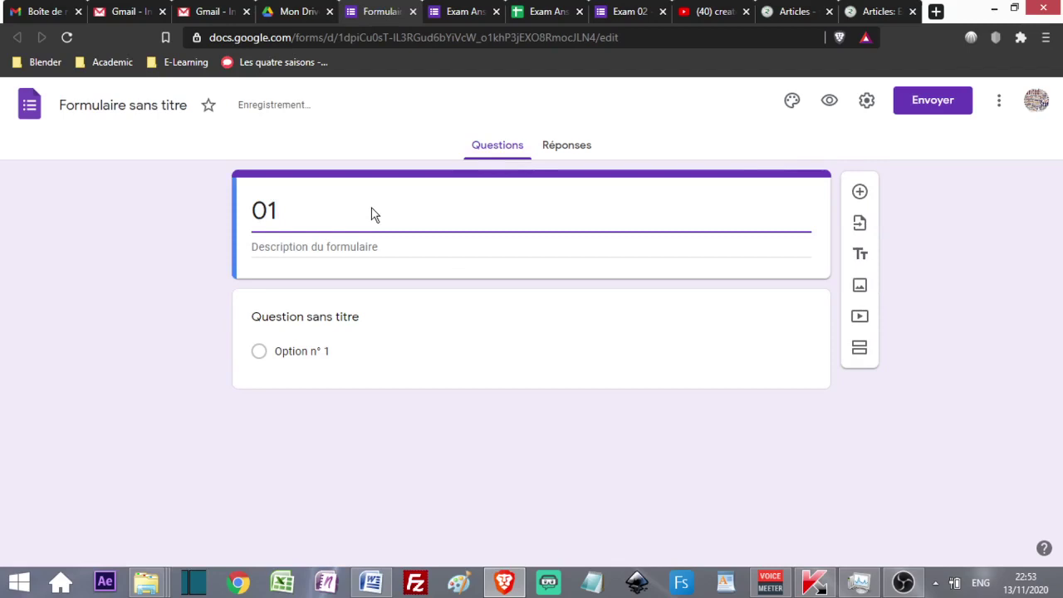
{"action": "type", "text": "-Exam Sample"}
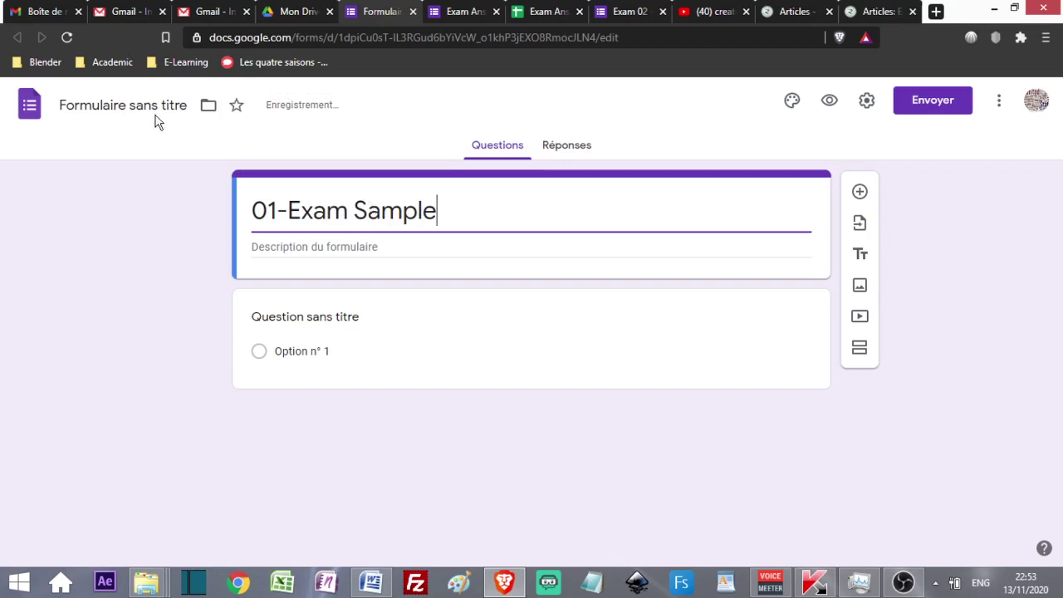
{"action": "left_click", "coordinate": [126, 105]}
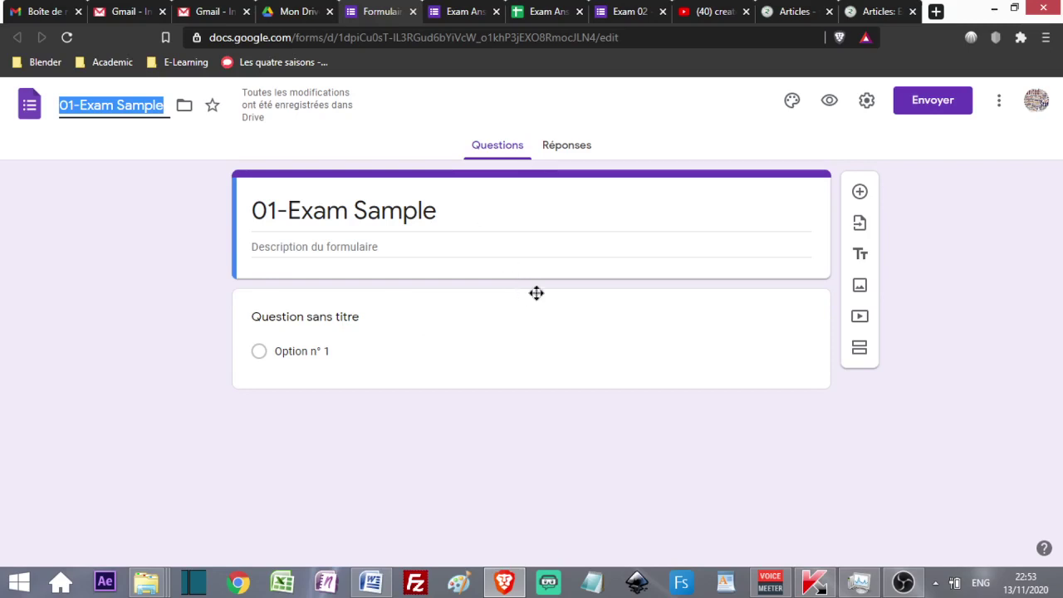
- Change the first question to Réponse courte (short answer) and title it 'Full Name'
{"action": "left_click", "coordinate": [451, 346]}
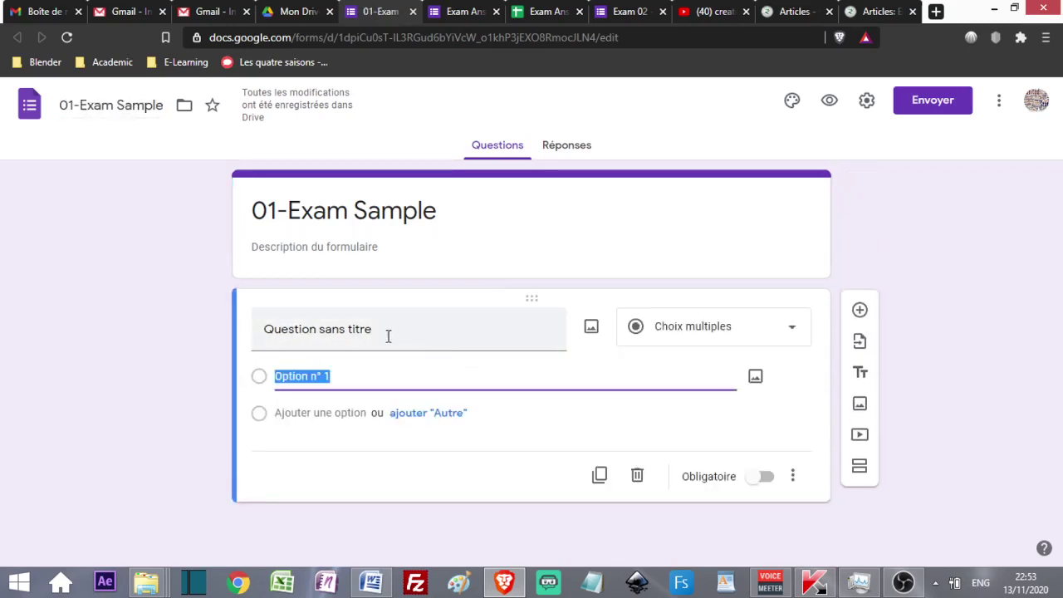
{"action": "left_click", "coordinate": [781, 335]}
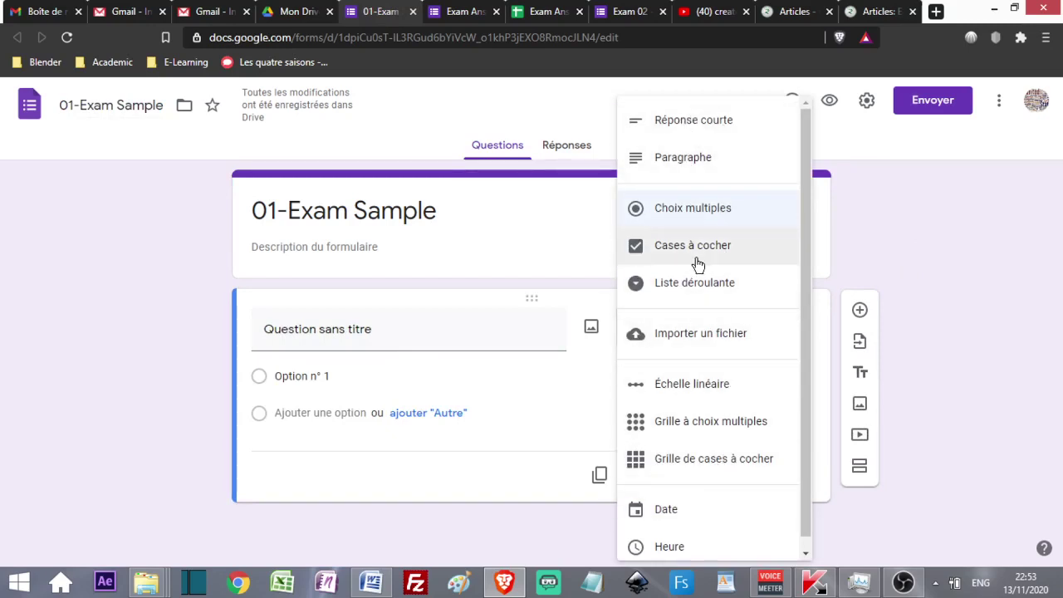
{"action": "left_click", "coordinate": [697, 126]}
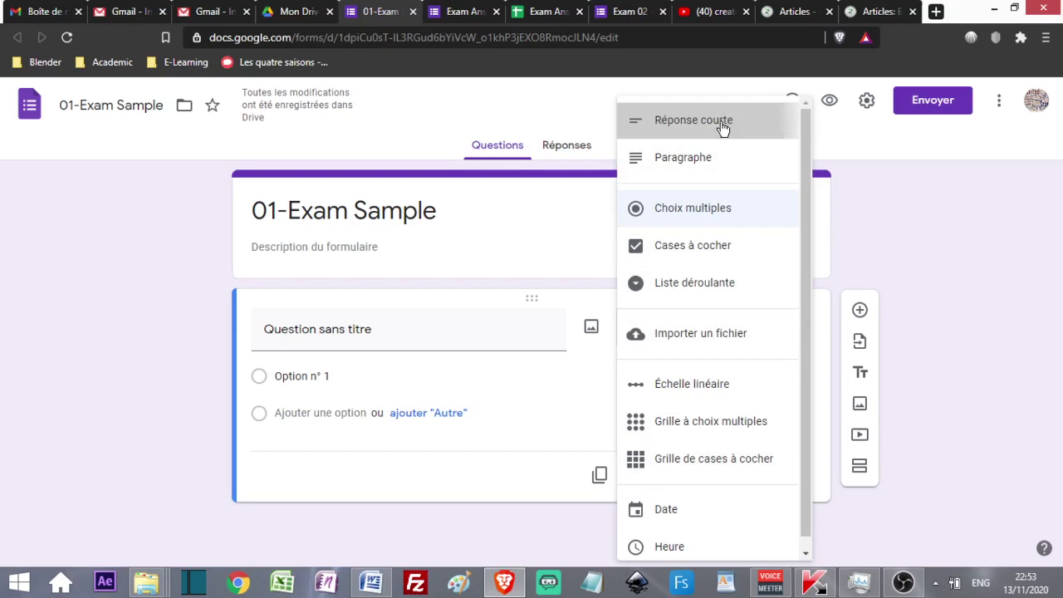
{"action": "left_click", "coordinate": [364, 332]}
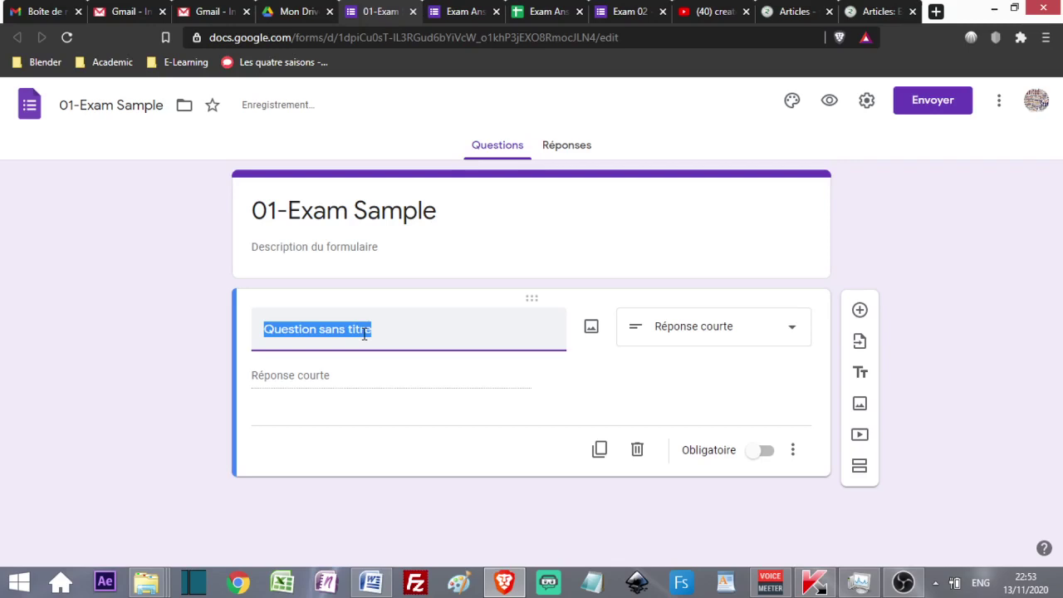
{"action": "type", "text": "Full Name"}
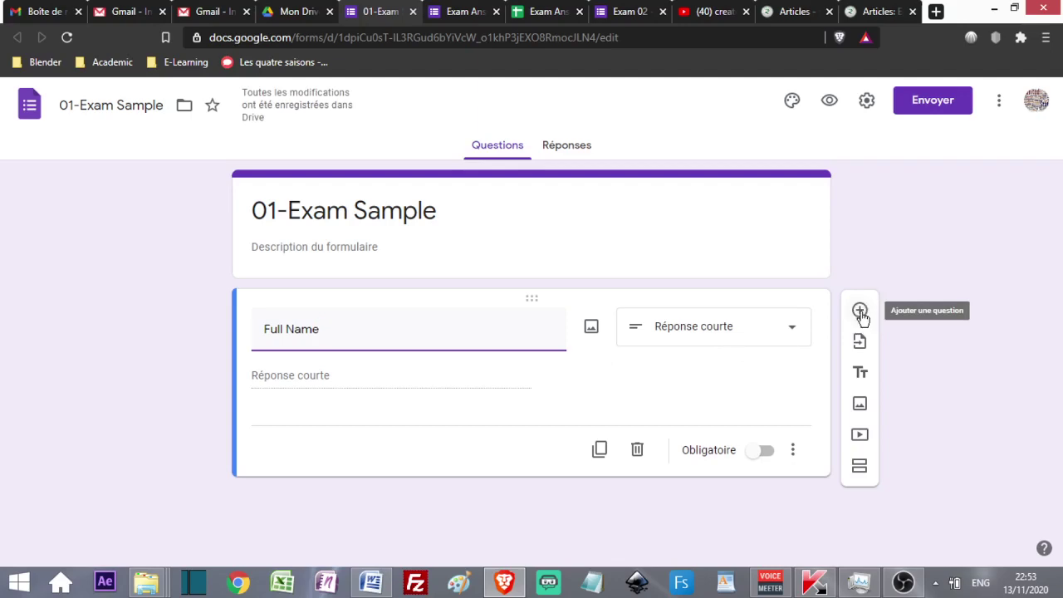
- Bring up the OBS window and minimise it again to return to the form
{"action": "left_click", "coordinate": [903, 585]}
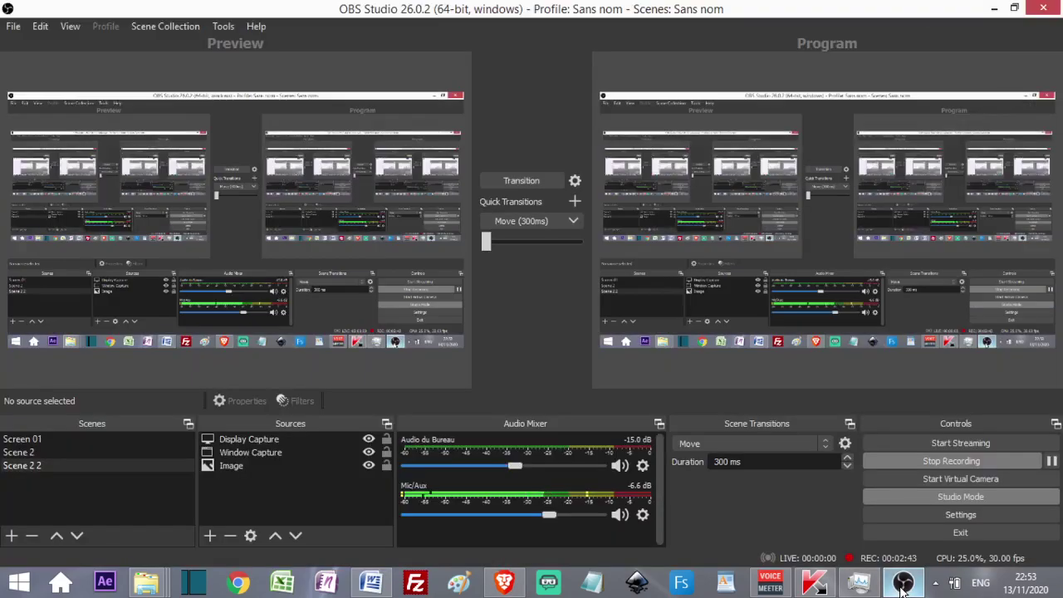
{"action": "left_click", "coordinate": [903, 585]}
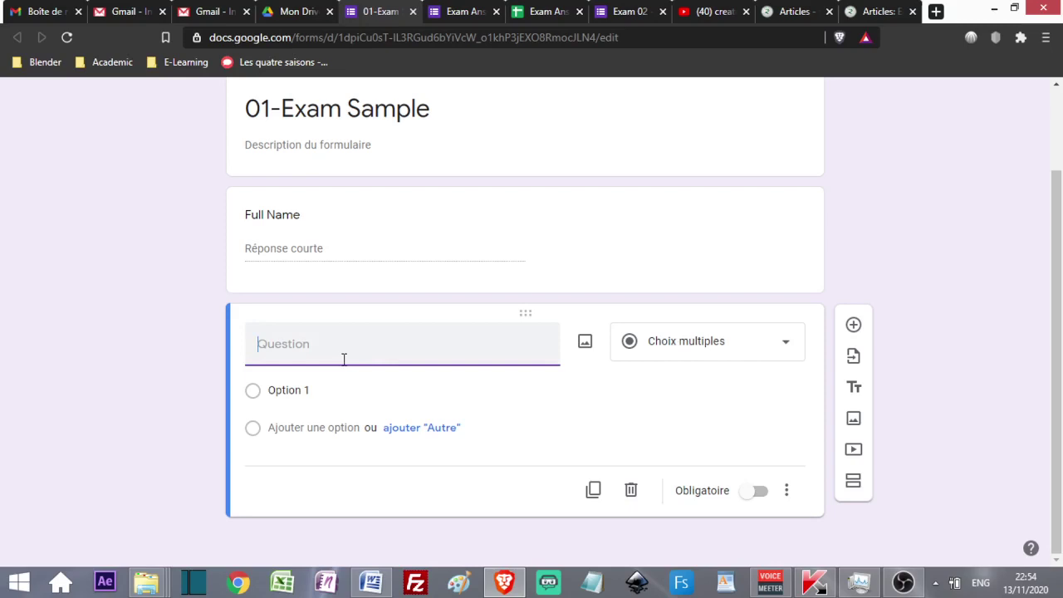
- Title the second question 'Group' with multiple-choice options 'Gp15' and 'Gp 20'
{"action": "type", "text": "Group"}
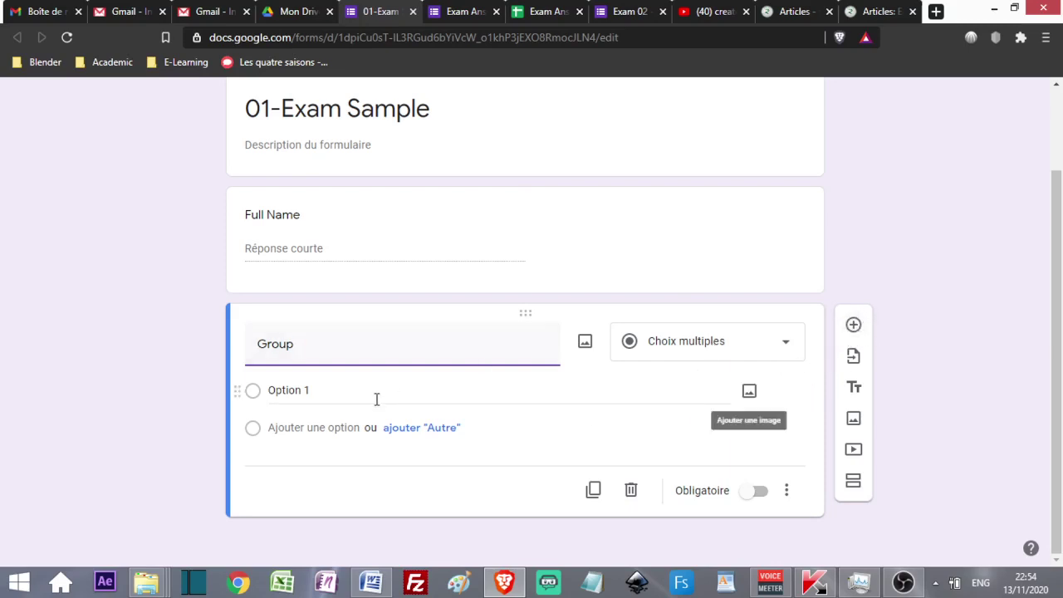
{"action": "left_click", "coordinate": [326, 388]}
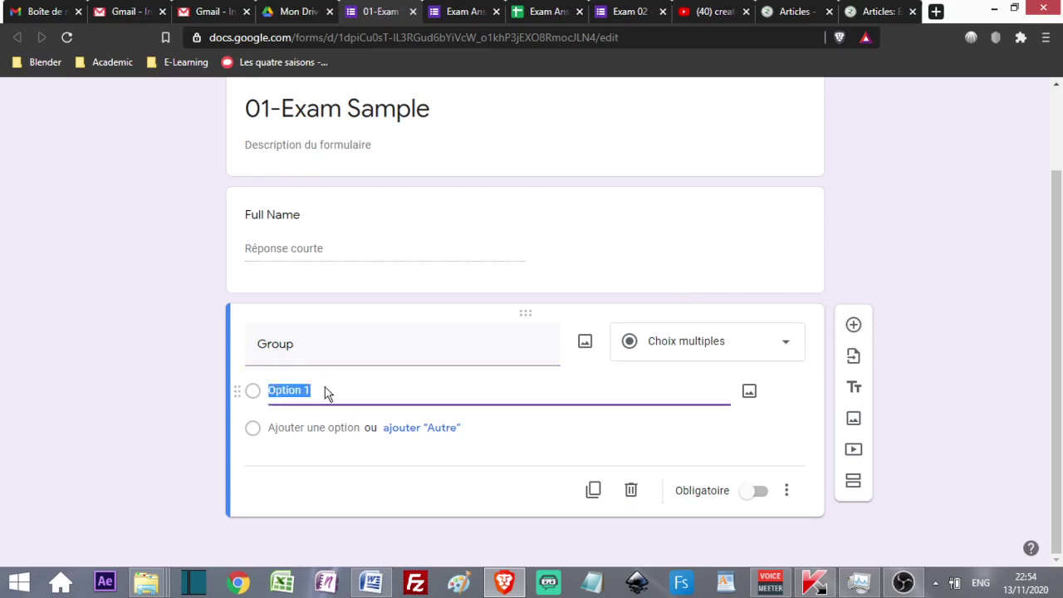
{"action": "type", "text": "Gp15"}
{"action": "left_click", "coordinate": [321, 421]}
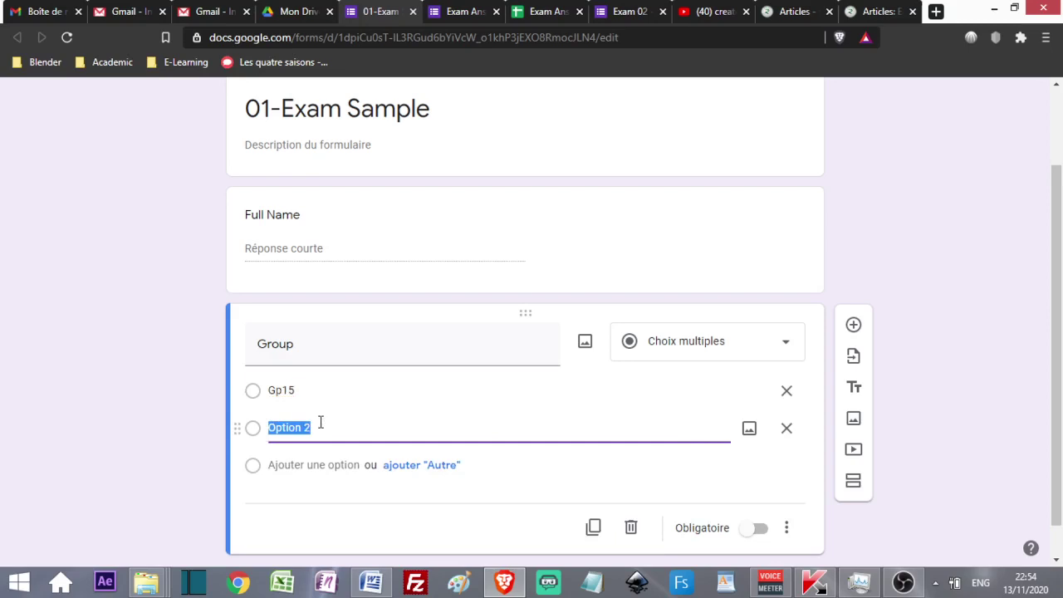
{"action": "type", "text": "Gp20"}
{"action": "scroll", "coordinate": [340, 423], "scroll_direction": "down", "scroll_amount": 1}
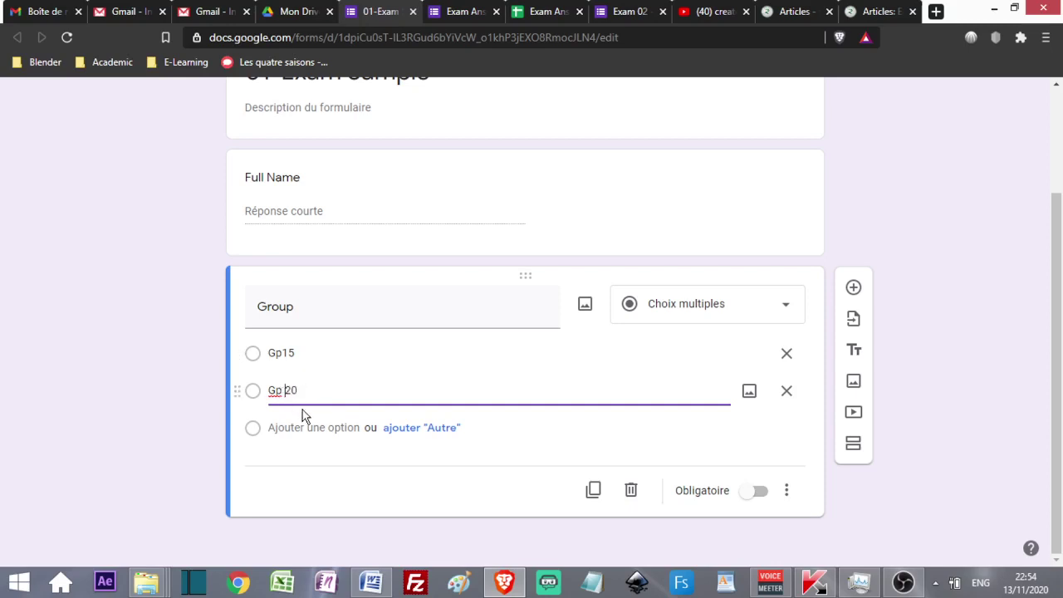
{"action": "left_click", "coordinate": [468, 360]}
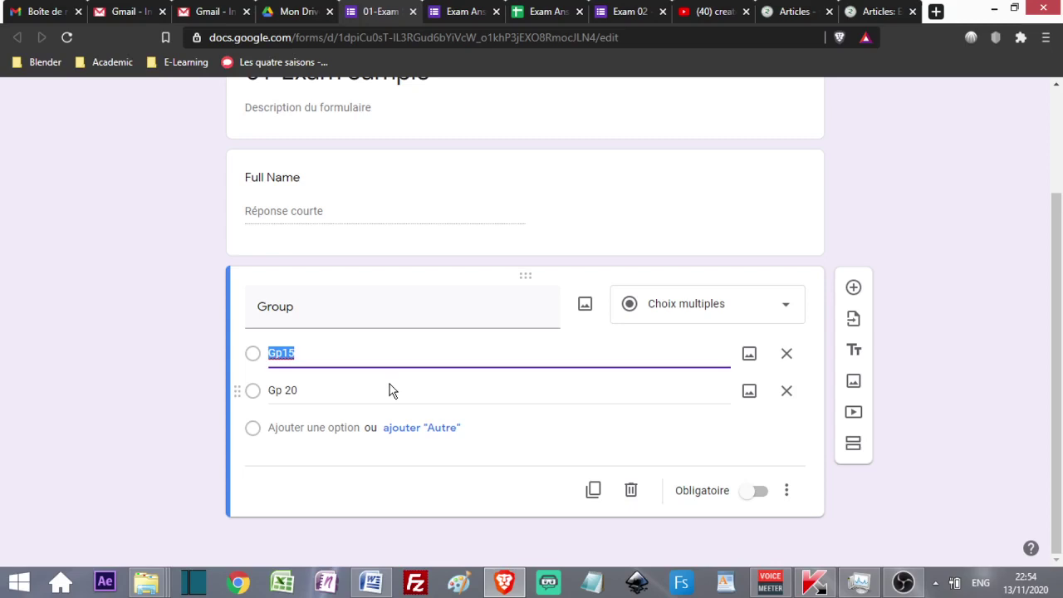
- Add a paragraph (long-answer) question after Group titled 'Questions'
{"action": "left_click", "coordinate": [854, 287]}
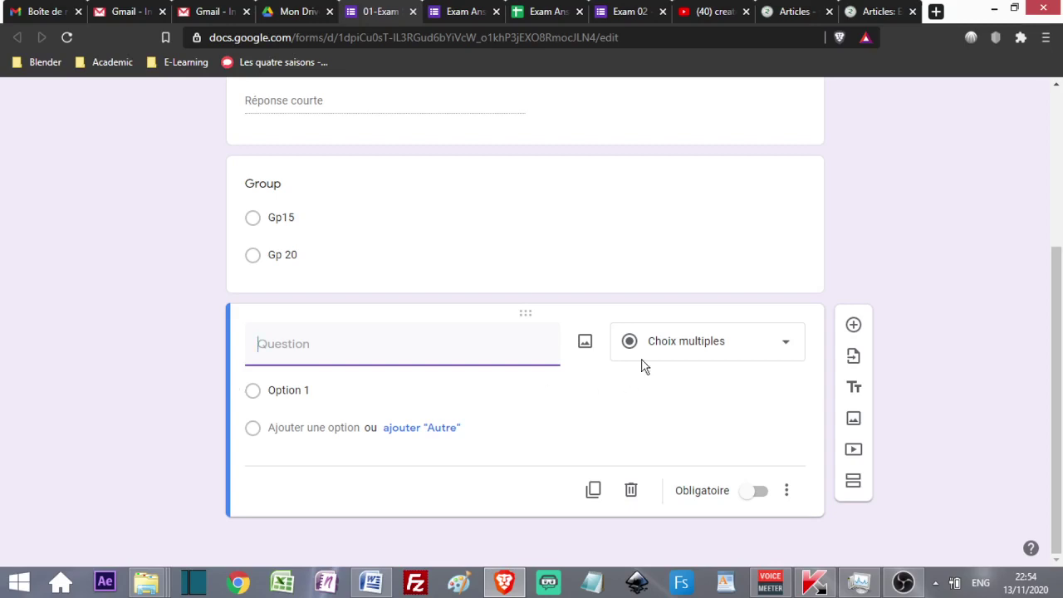
{"action": "left_click", "coordinate": [736, 342]}
{"action": "left_click", "coordinate": [688, 172]}
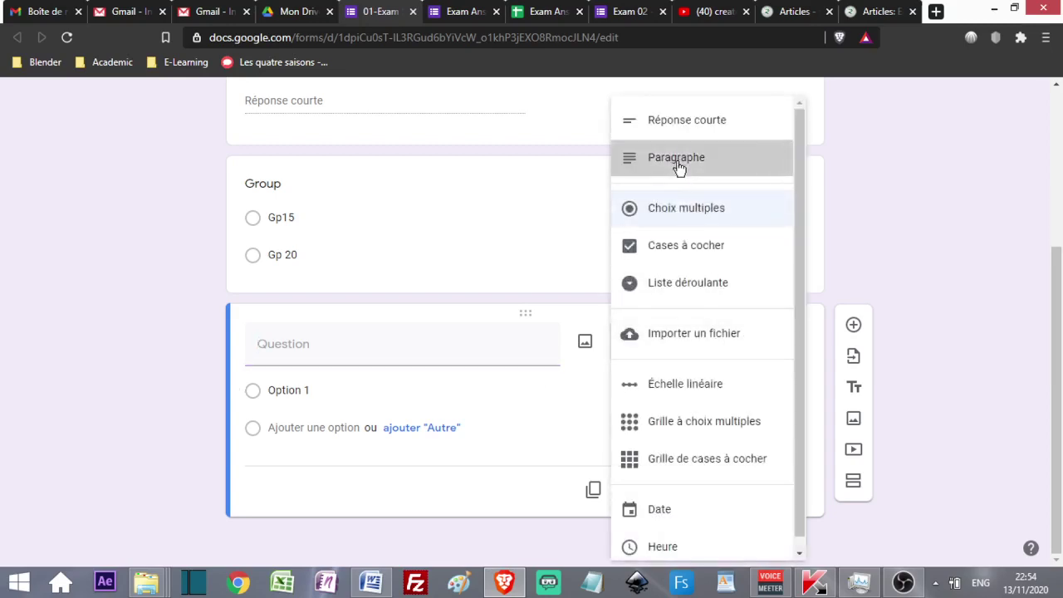
{"action": "left_click", "coordinate": [339, 382]}
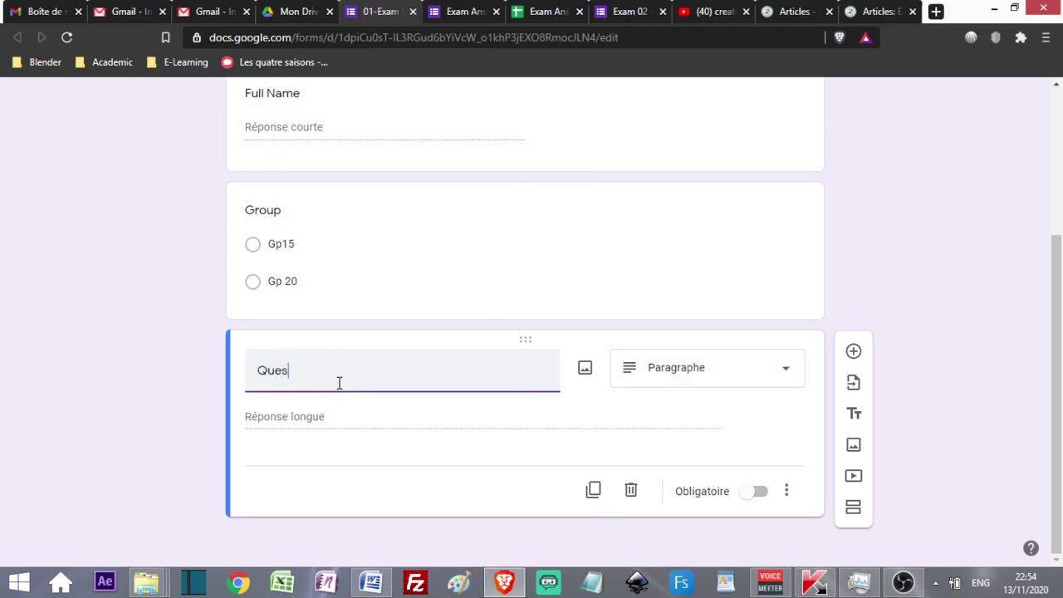
{"action": "left_click", "coordinate": [297, 421]}
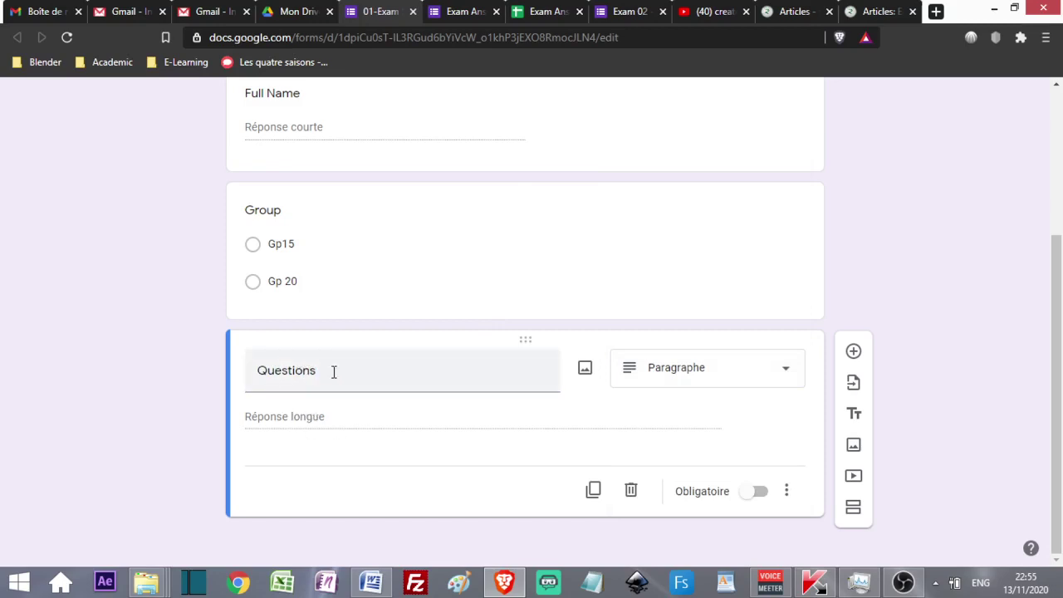
- Insert an untitled title-and-description block below the Questions item
{"action": "left_click", "coordinate": [855, 417]}
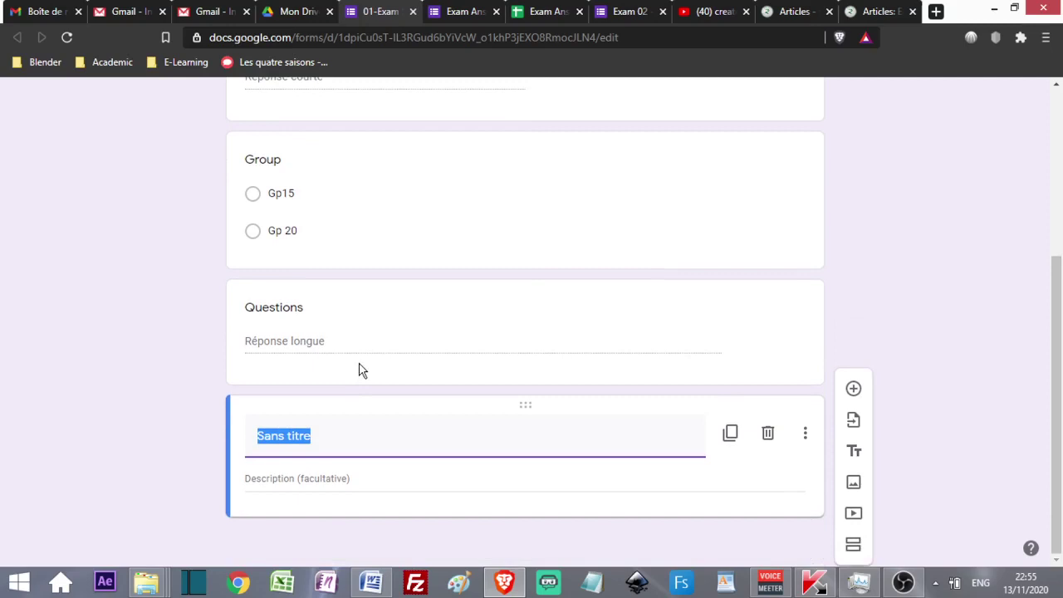
{"action": "left_click", "coordinate": [307, 339]}
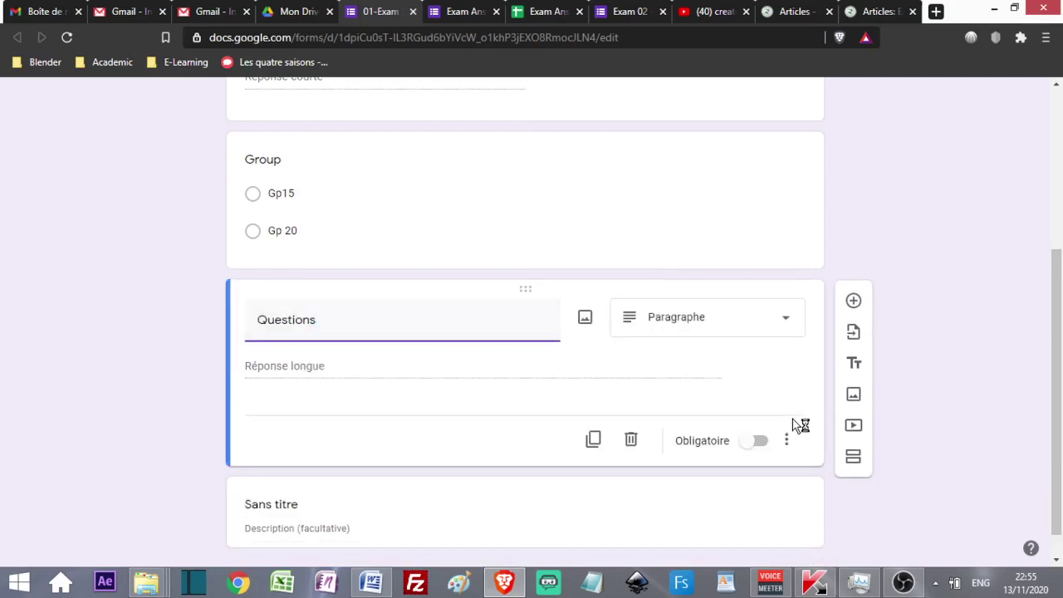
{"action": "left_click", "coordinate": [785, 441]}
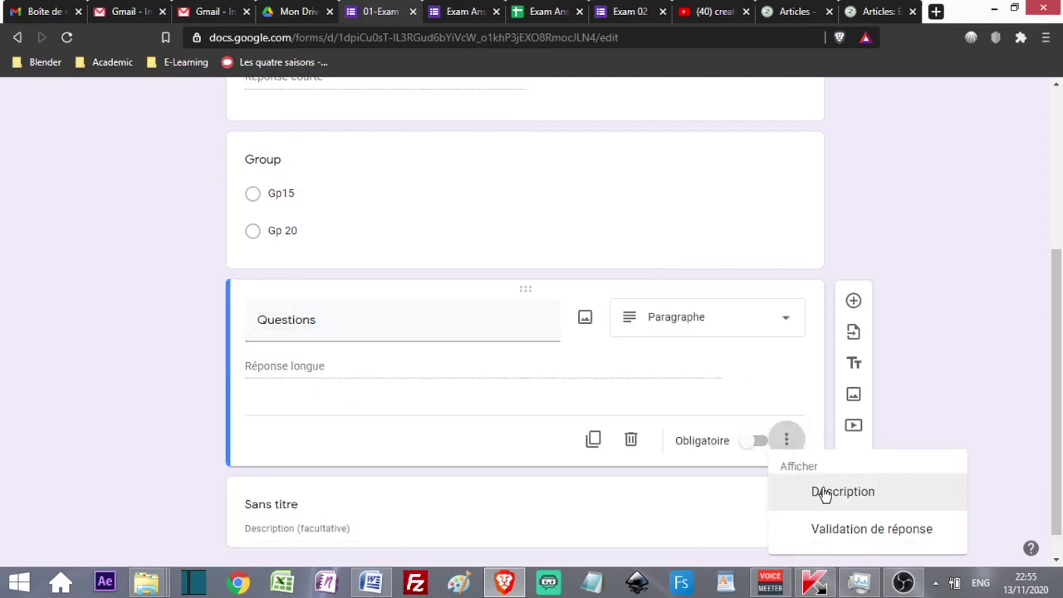
{"action": "left_click", "coordinate": [908, 394]}
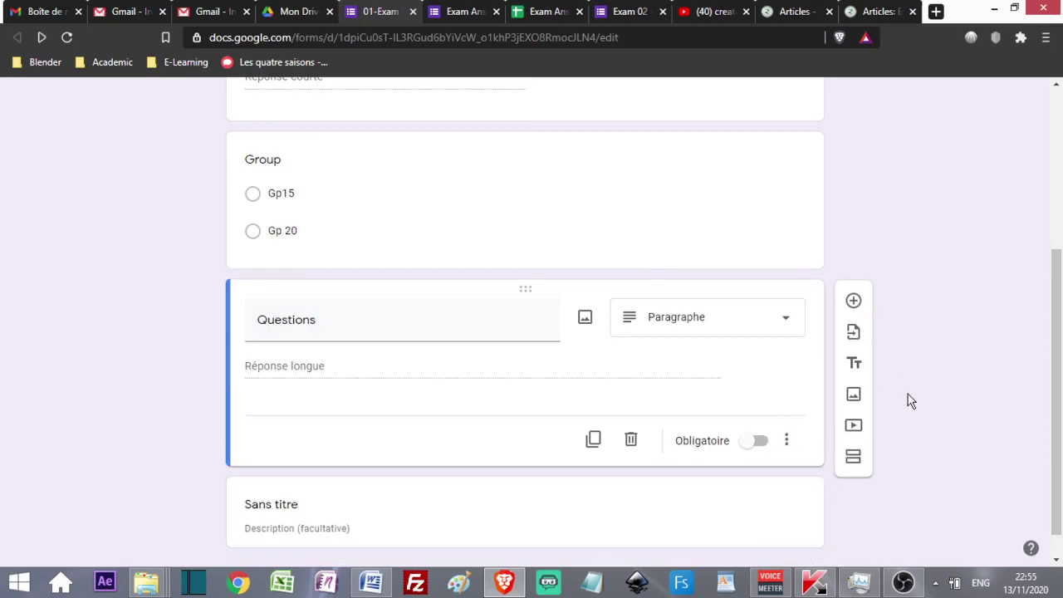
{"action": "left_click", "coordinate": [718, 505]}
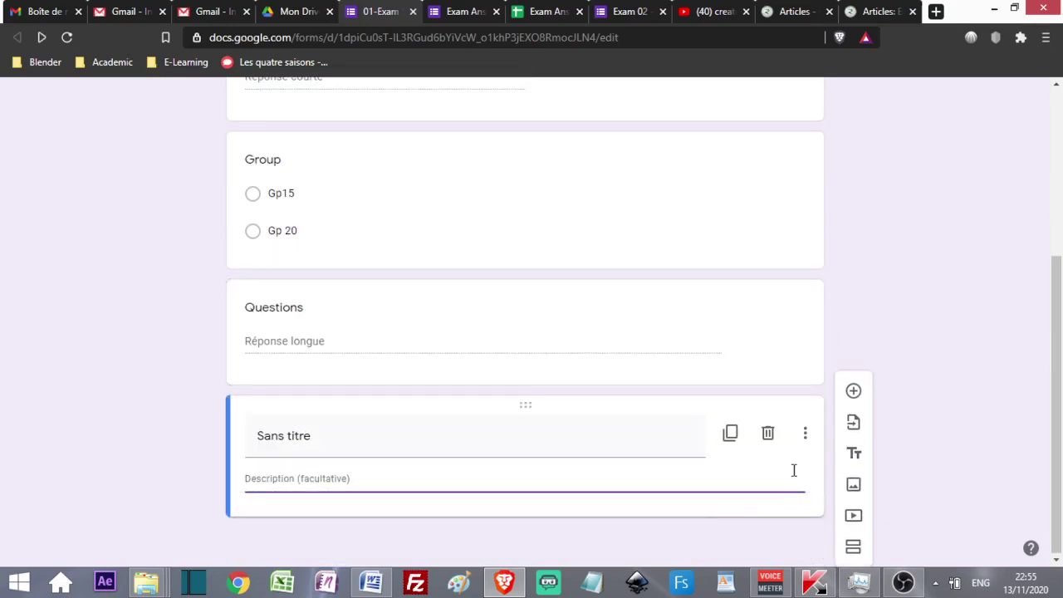
- Delete the Sans titre section and turn on a Description field for Questions
{"action": "left_click", "coordinate": [768, 436]}
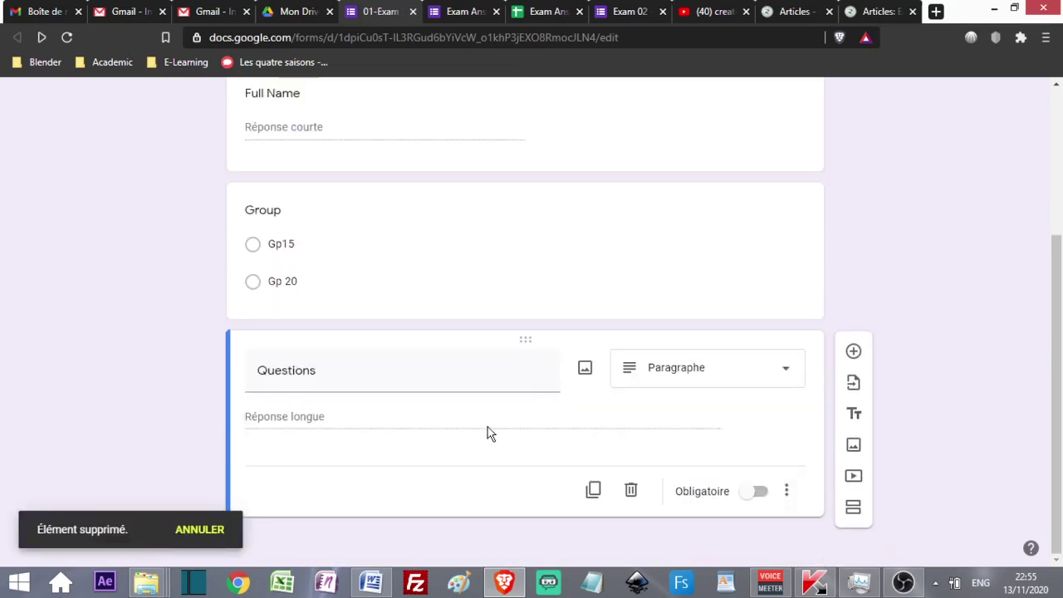
{"action": "left_click", "coordinate": [787, 493]}
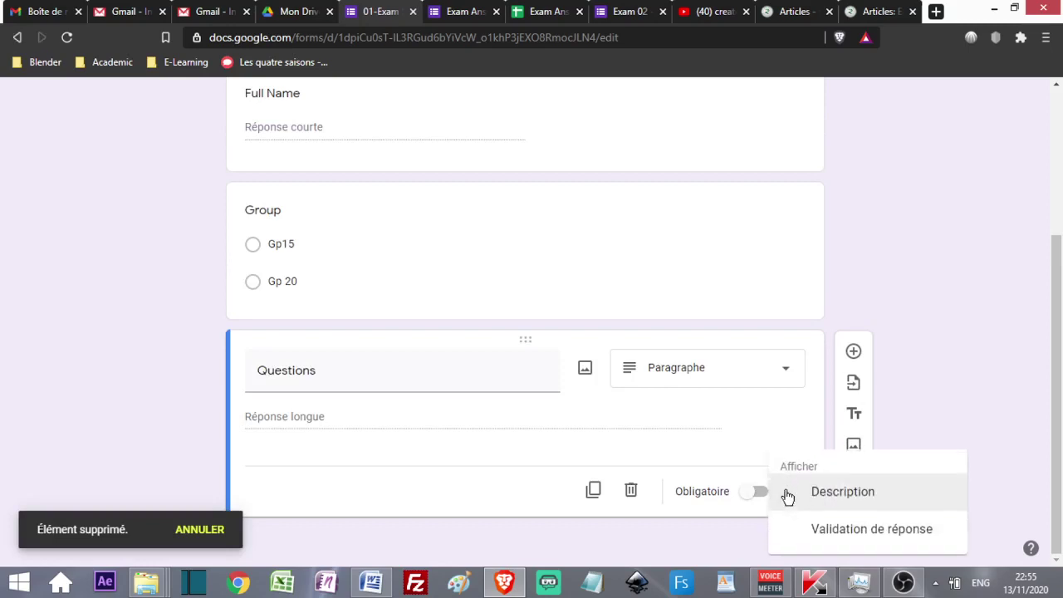
{"action": "left_click", "coordinate": [834, 502]}
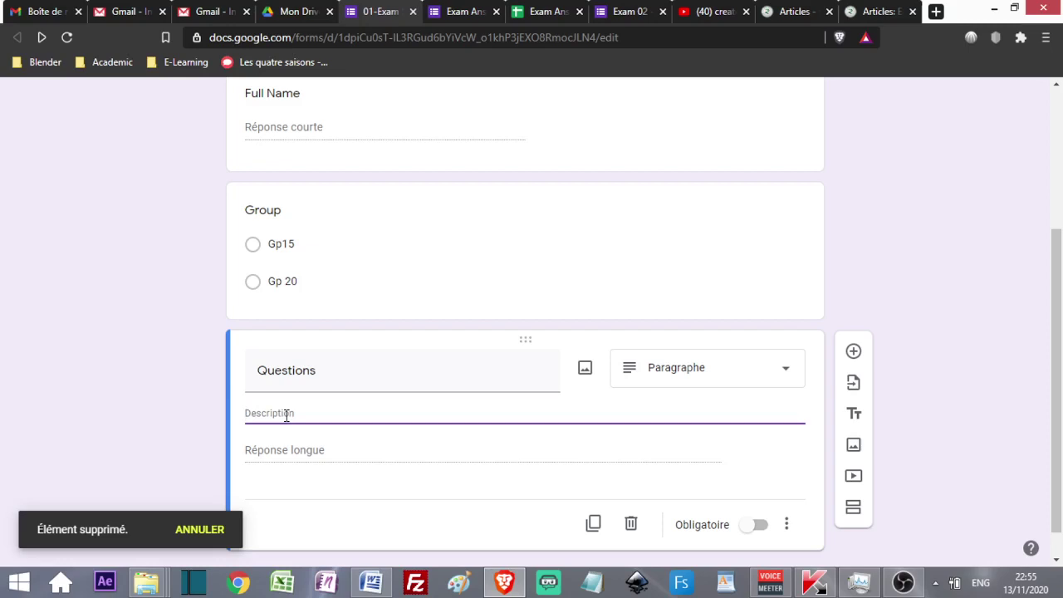
- Replace the pasted link in the Questions description with 'khskjhkjhjhvbshvb'
{"action": "type", "text": "https://forms.gle/ttdLHrQf6B9wxQDF8"}
{"action": "left_click_drag", "start_coordinate": [443, 413], "coordinate": [123, 415]}
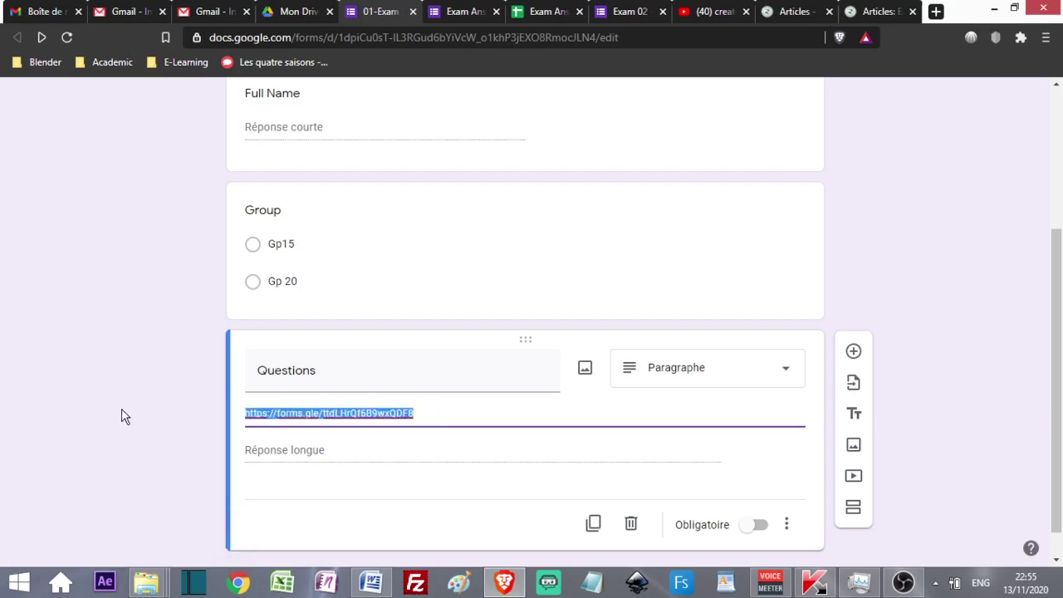
{"action": "type", "text": "khskjhkj"}
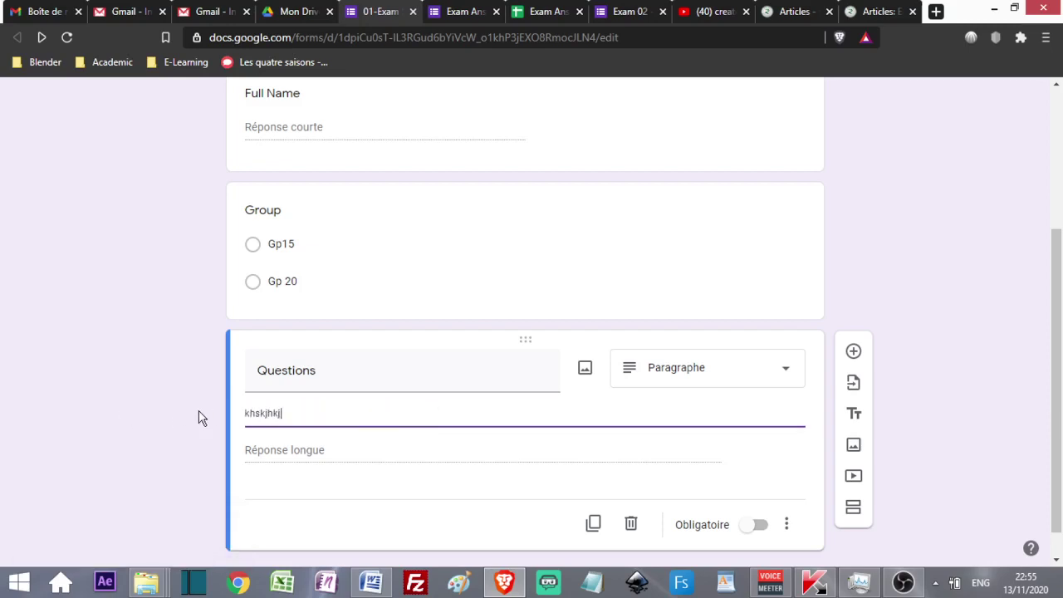
{"action": "type", "text": "hjhvbshvb"}
{"action": "left_click_drag", "start_coordinate": [339, 415], "coordinate": [234, 422]}
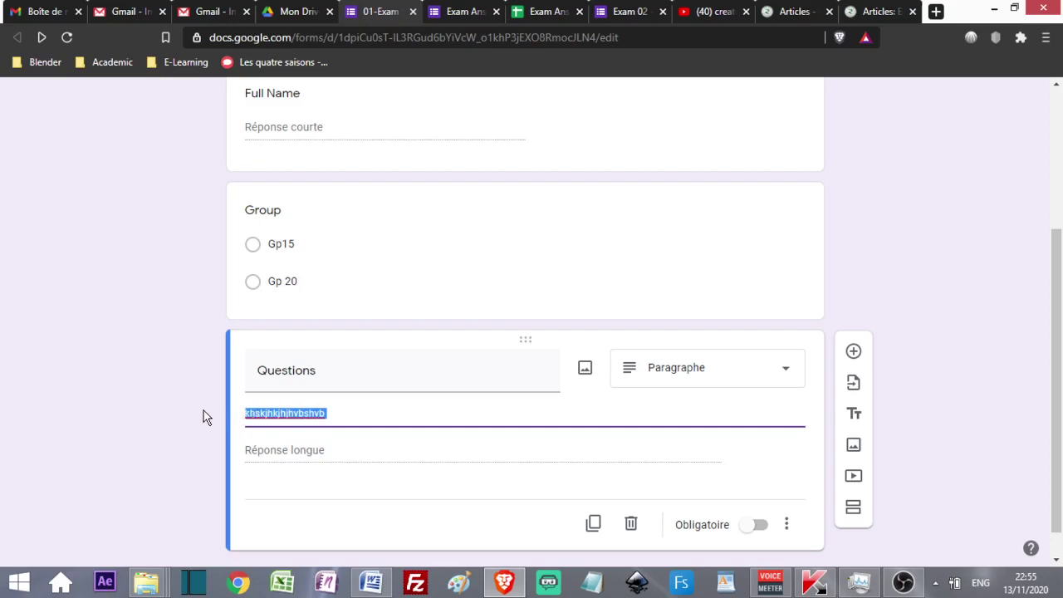
{"action": "left_click", "coordinate": [332, 412]}
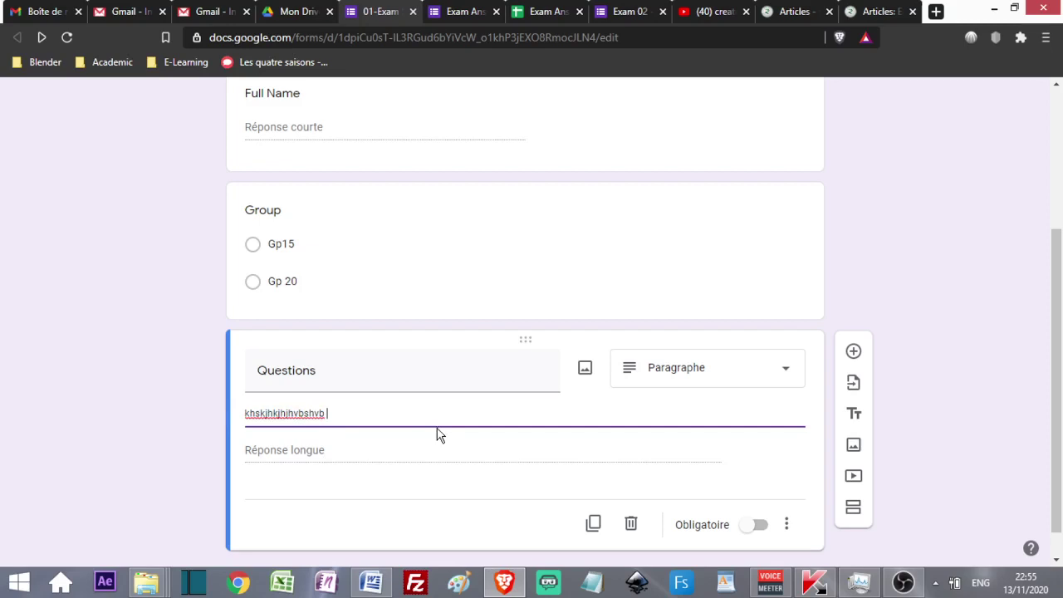
{"action": "scroll", "coordinate": [443, 430], "scroll_direction": "down", "scroll_amount": 1}
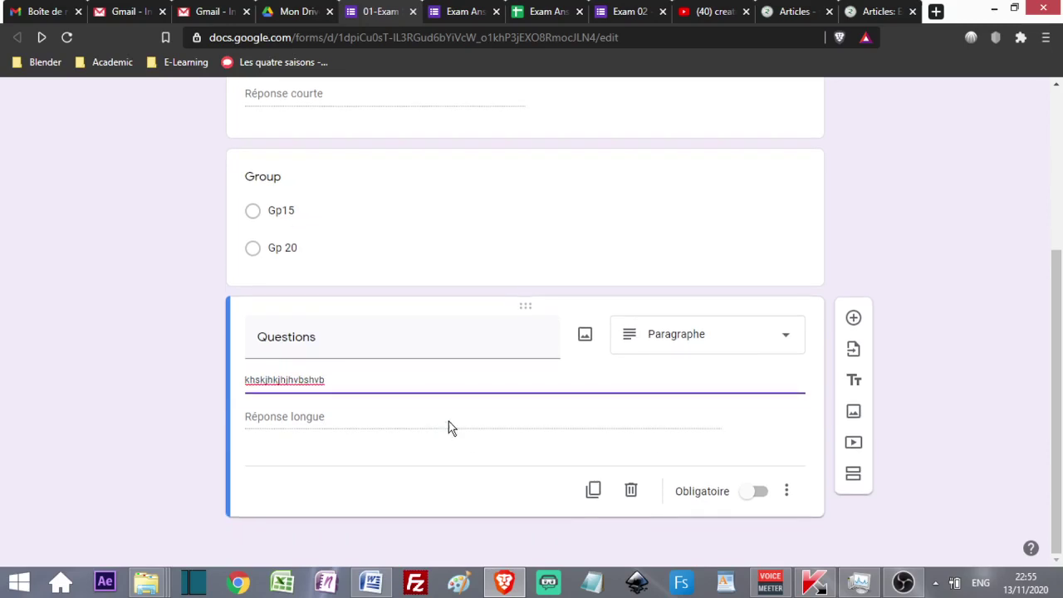
- Add a fourth question set to Importer un fichier (file upload), accepting the Drive notice
{"action": "left_click", "coordinate": [852, 317]}
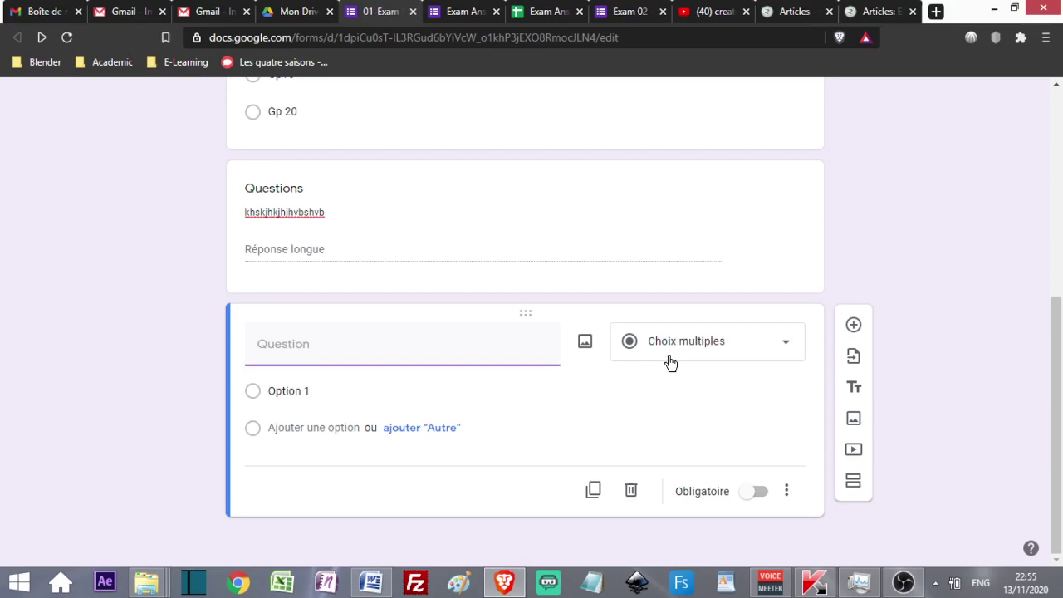
{"action": "left_click", "coordinate": [919, 586]}
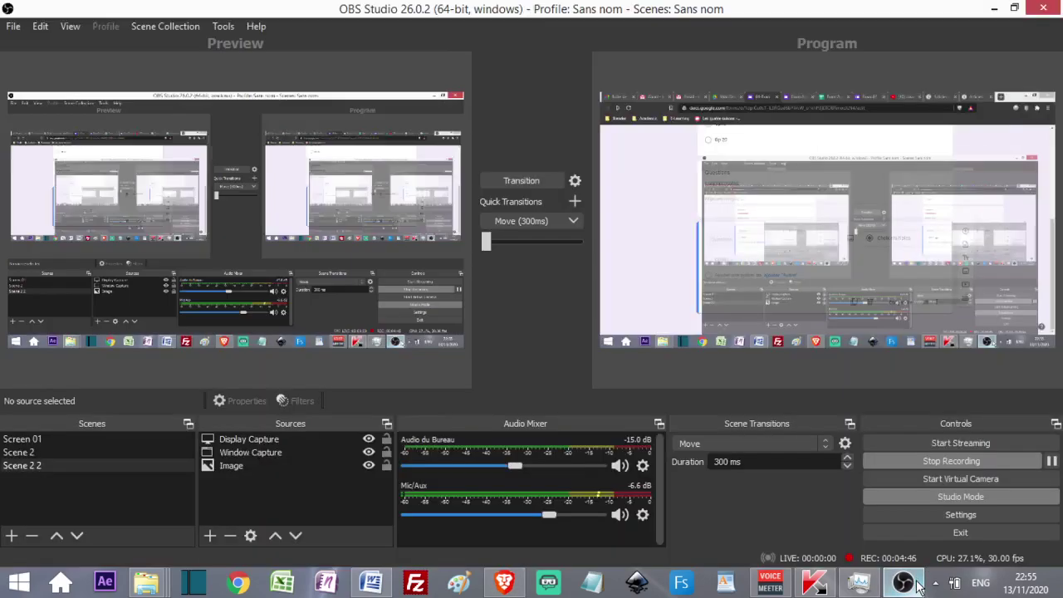
{"action": "left_click", "coordinate": [919, 585]}
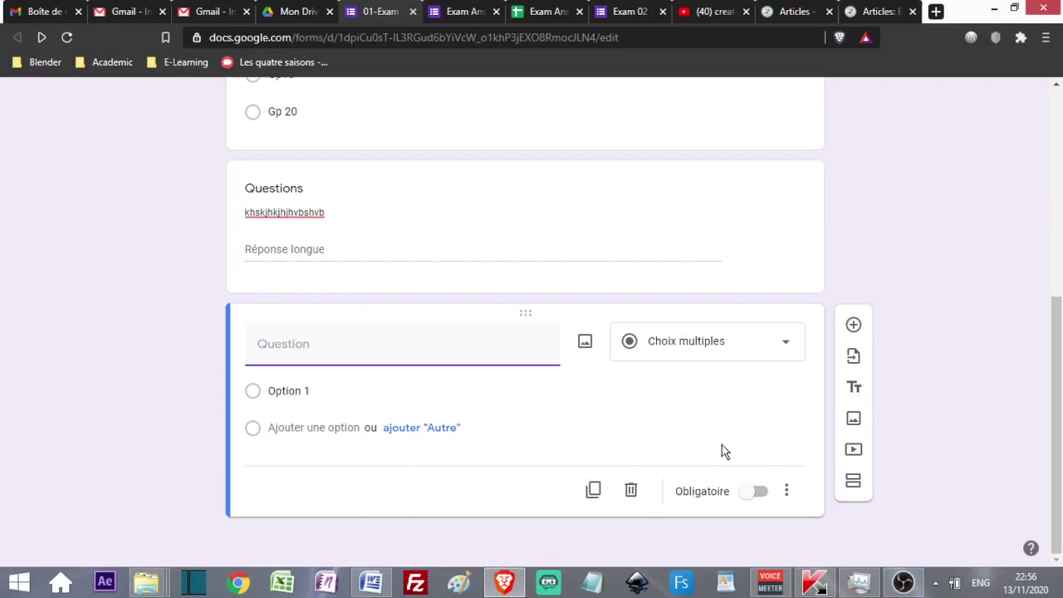
{"action": "left_click", "coordinate": [787, 352]}
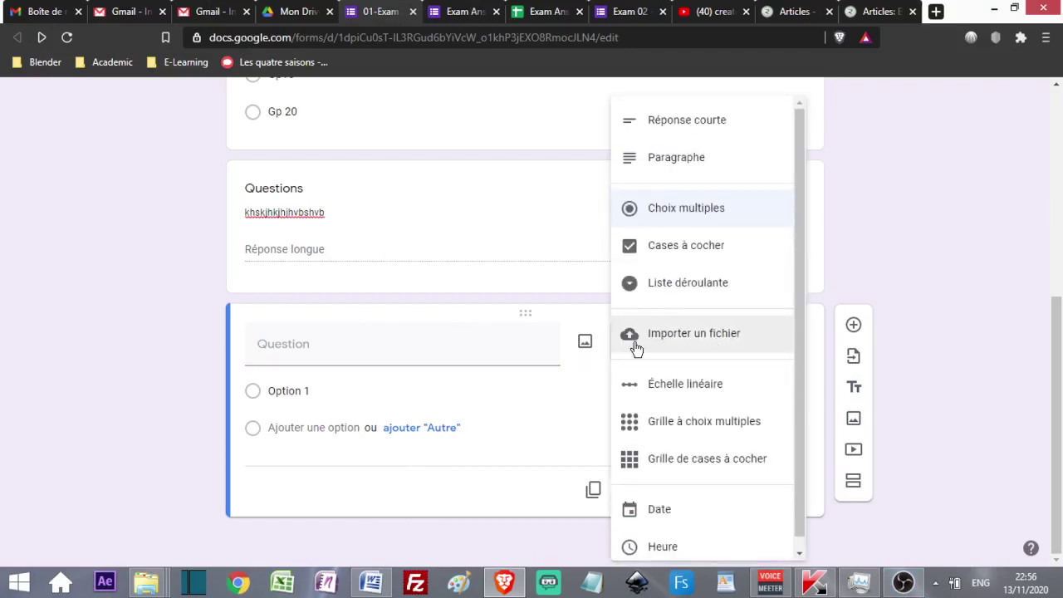
{"action": "left_click", "coordinate": [674, 336]}
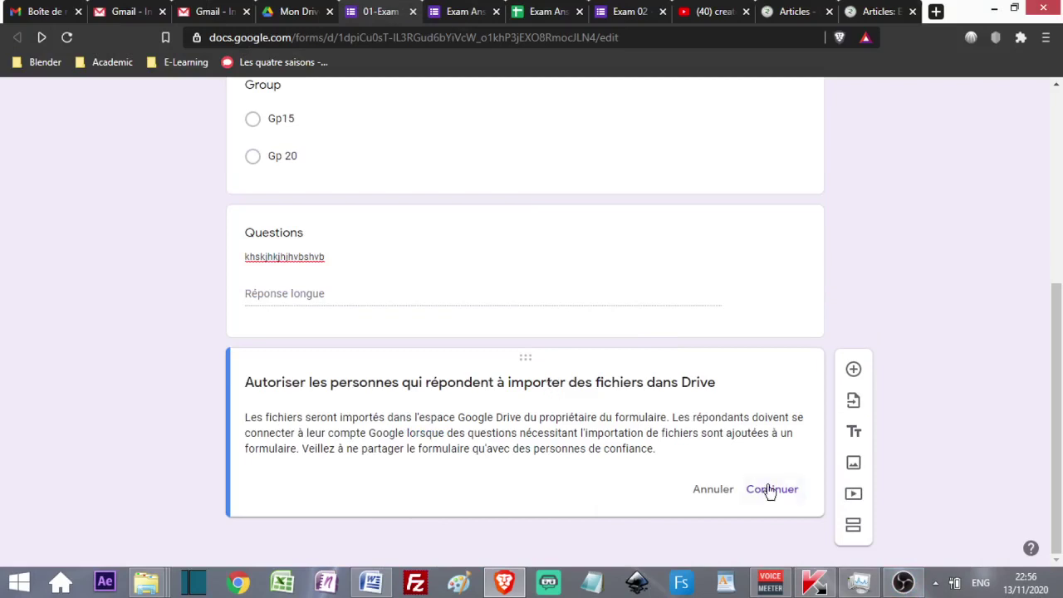
{"action": "left_click", "coordinate": [782, 496]}
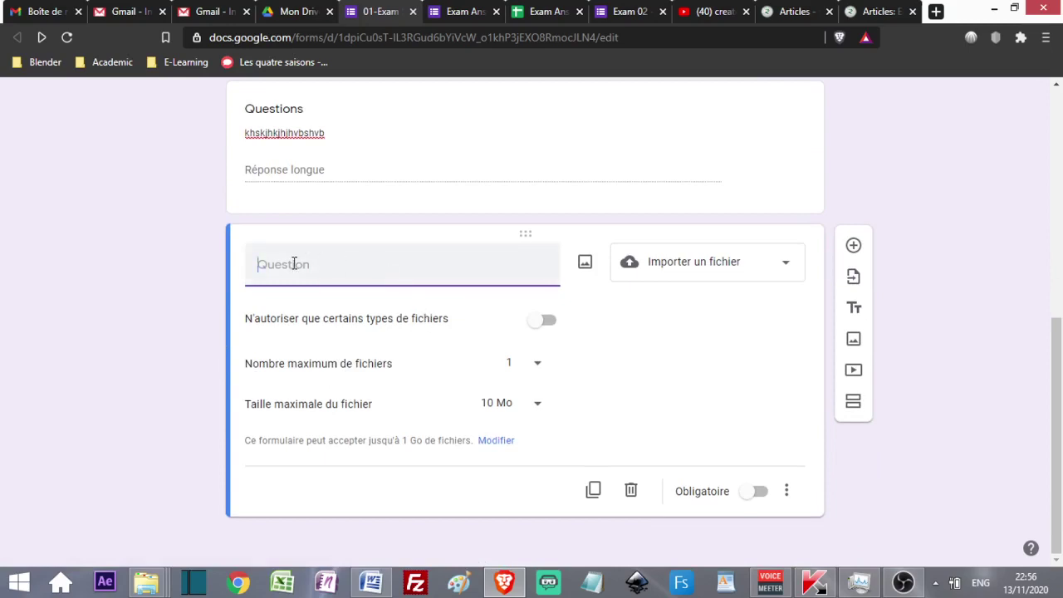
- Title the upload question 'Upload your answers here' and allow only Document and PDF files
{"action": "type", "text": "Upload your answers here"}
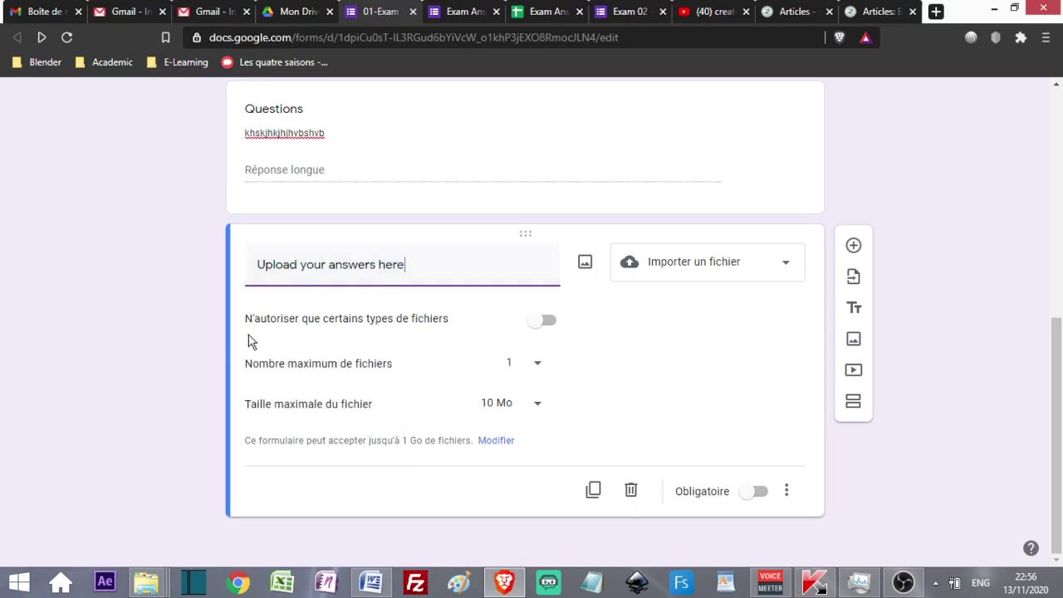
{"action": "left_click", "coordinate": [547, 321]}
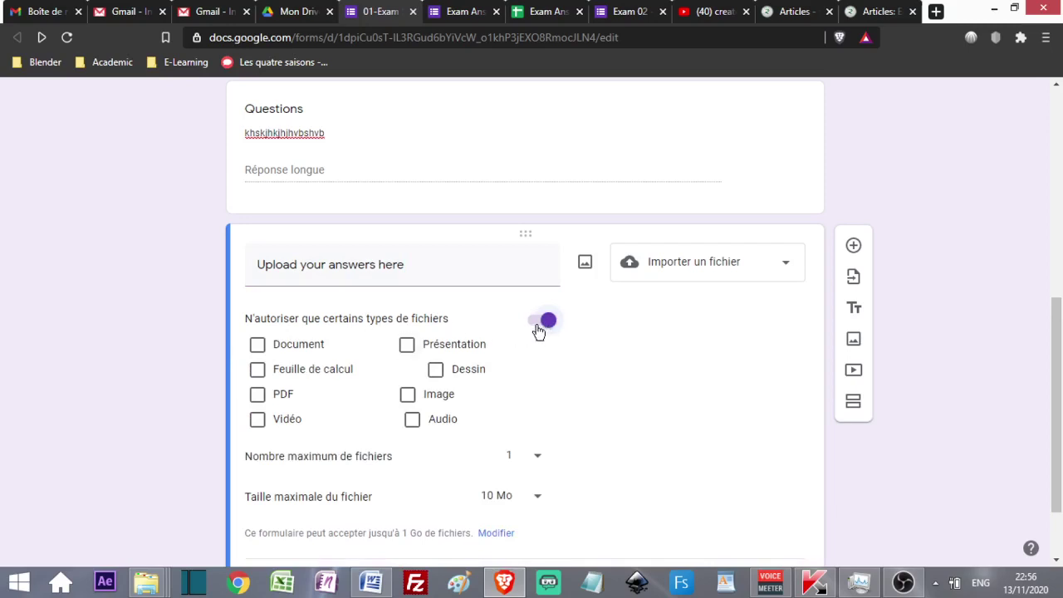
{"action": "left_click", "coordinate": [256, 344]}
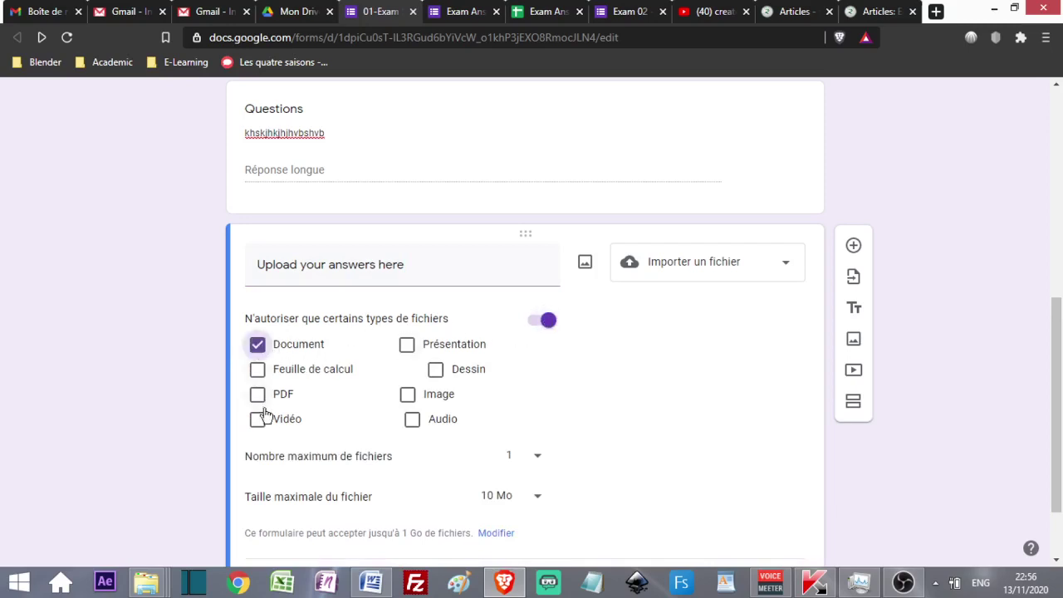
{"action": "left_click", "coordinate": [256, 394]}
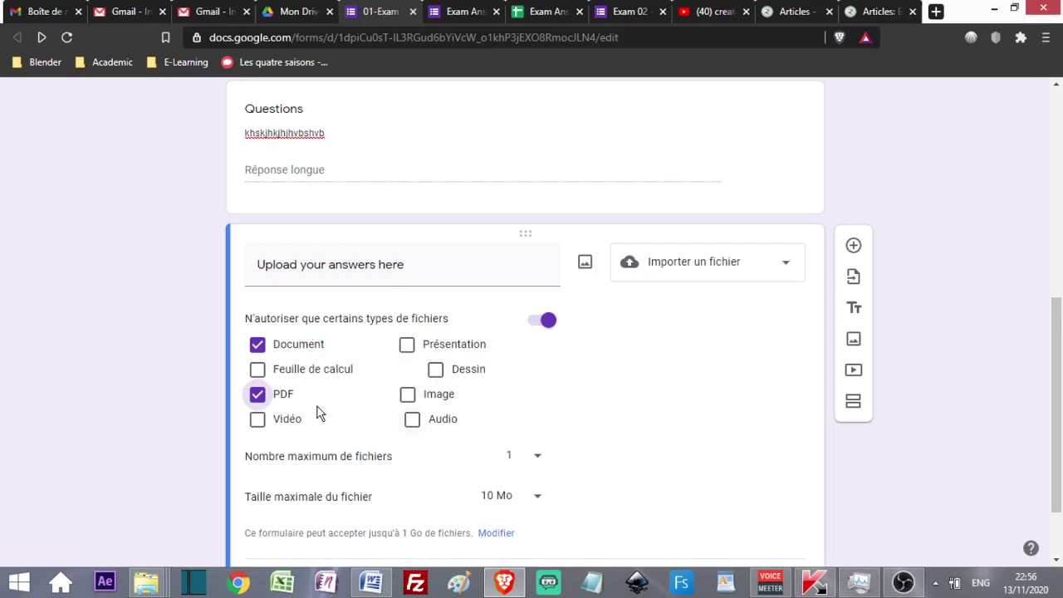
{"action": "scroll", "coordinate": [242, 374], "scroll_direction": "down", "scroll_amount": 1}
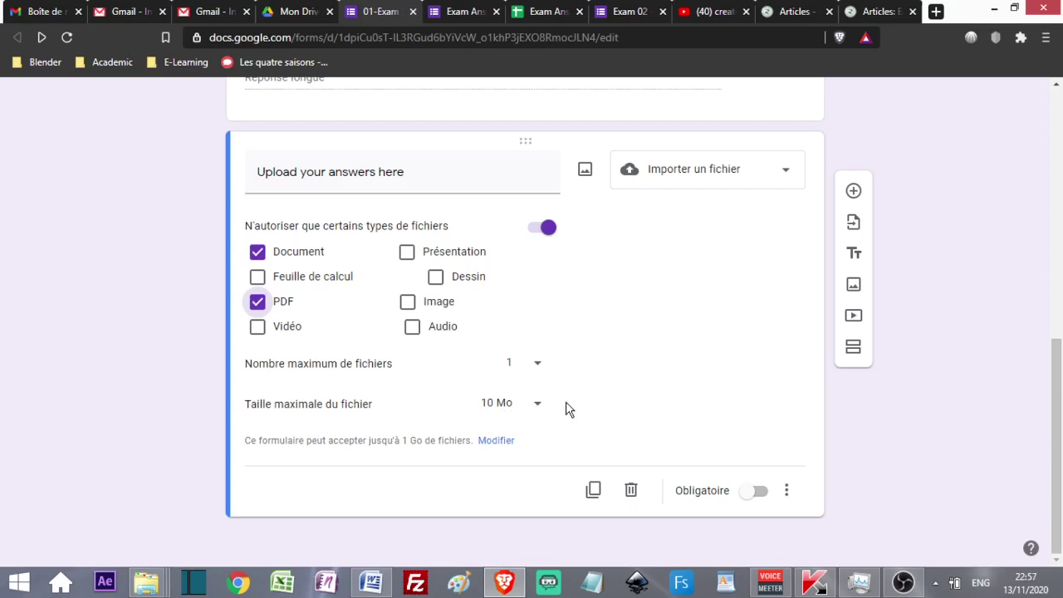
{"action": "left_click", "coordinate": [760, 493]}
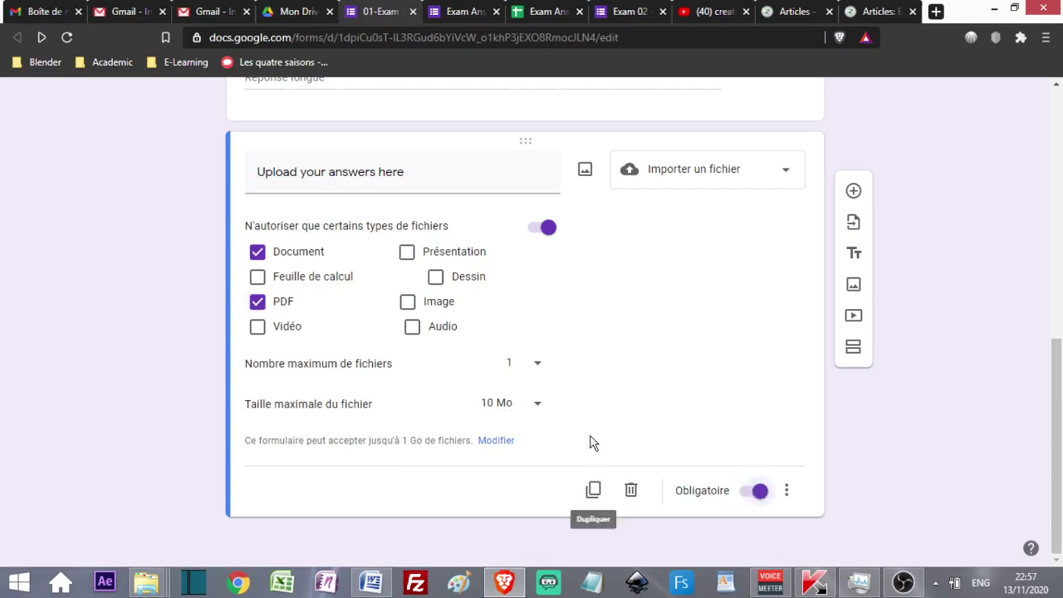
{"action": "scroll", "coordinate": [593, 442], "scroll_direction": "up", "scroll_amount": 1}
{"action": "scroll", "coordinate": [628, 485], "scroll_direction": "down", "scroll_amount": 1}
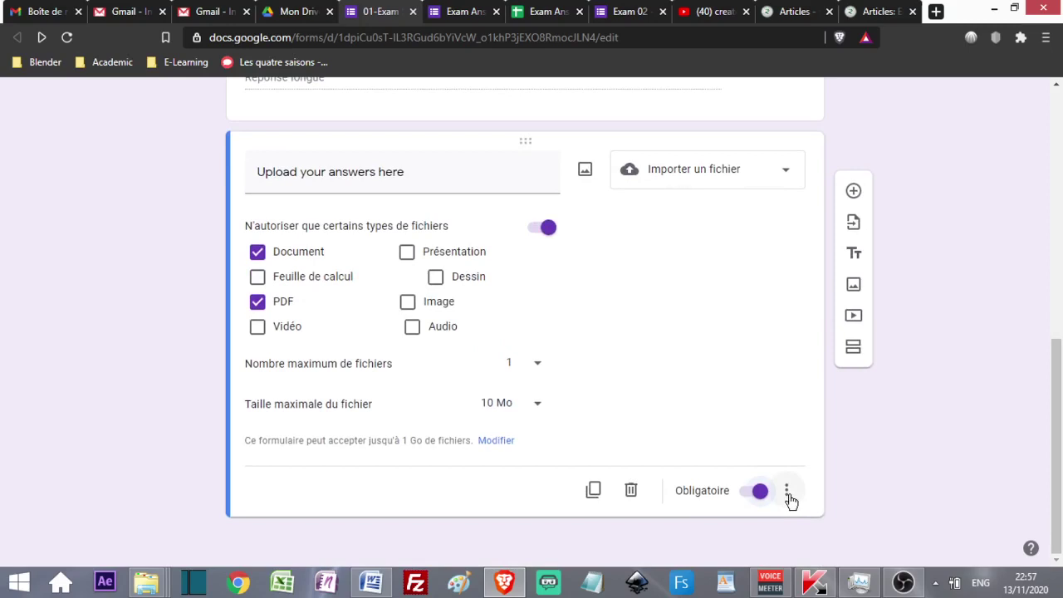
{"action": "left_click", "coordinate": [787, 492]}
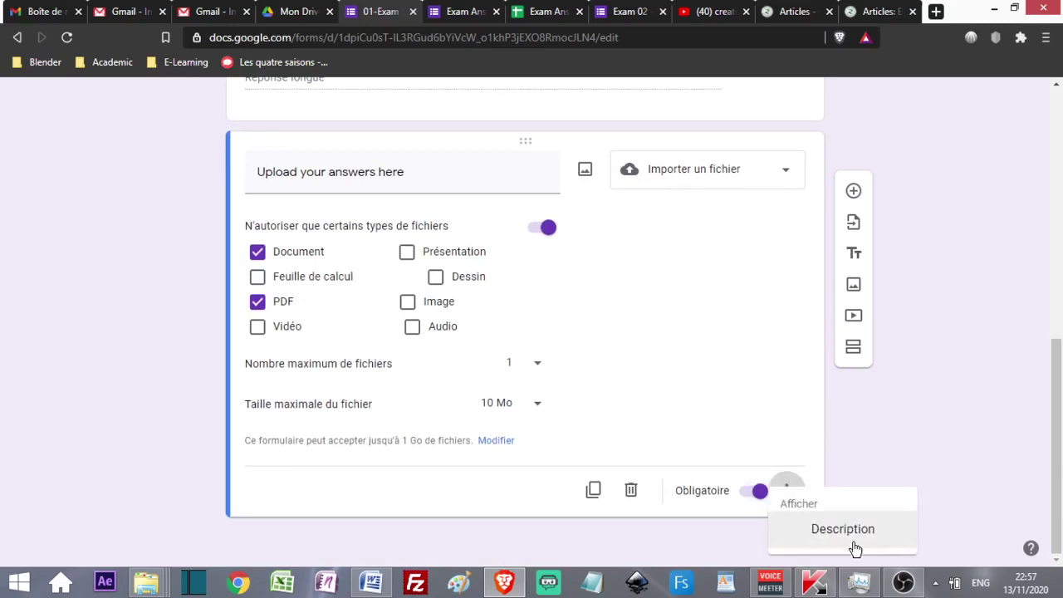
{"action": "left_click", "coordinate": [771, 481]}
{"action": "scroll", "coordinate": [607, 401], "scroll_direction": "up", "scroll_amount": 1}
{"action": "scroll", "coordinate": [607, 400], "scroll_direction": "up", "scroll_amount": 2}
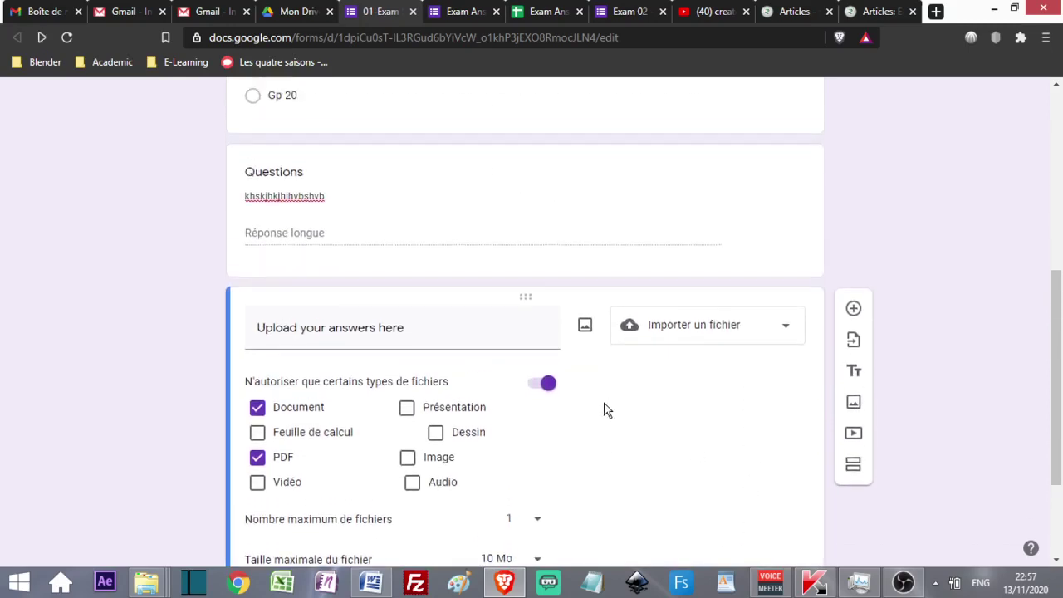
{"action": "scroll", "coordinate": [371, 387], "scroll_direction": "up", "scroll_amount": 5}
{"action": "scroll", "coordinate": [371, 391], "scroll_direction": "up", "scroll_amount": 1}
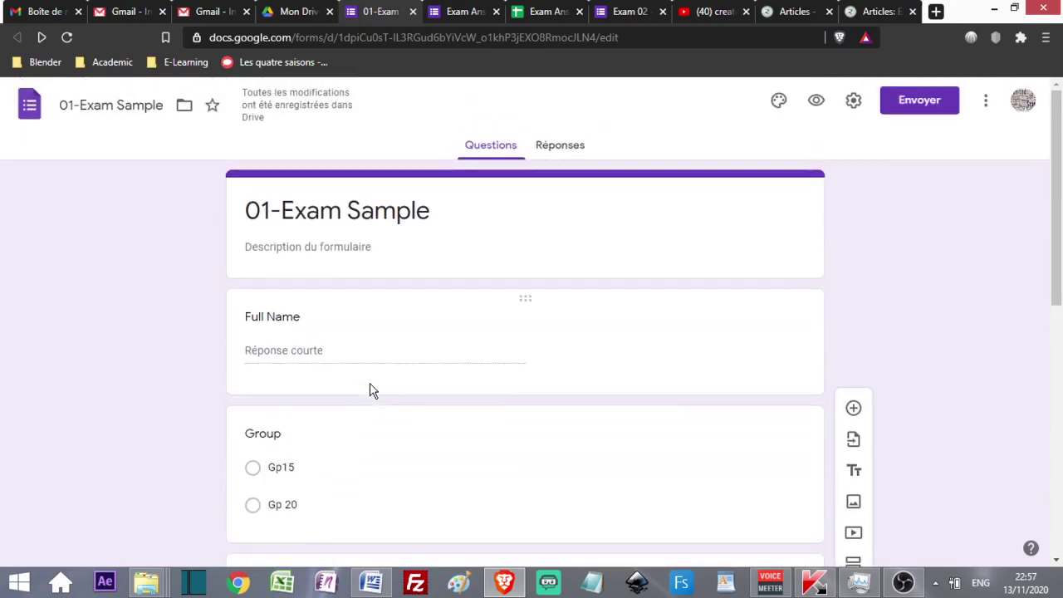
{"action": "scroll", "coordinate": [372, 390], "scroll_direction": "down", "scroll_amount": 7}
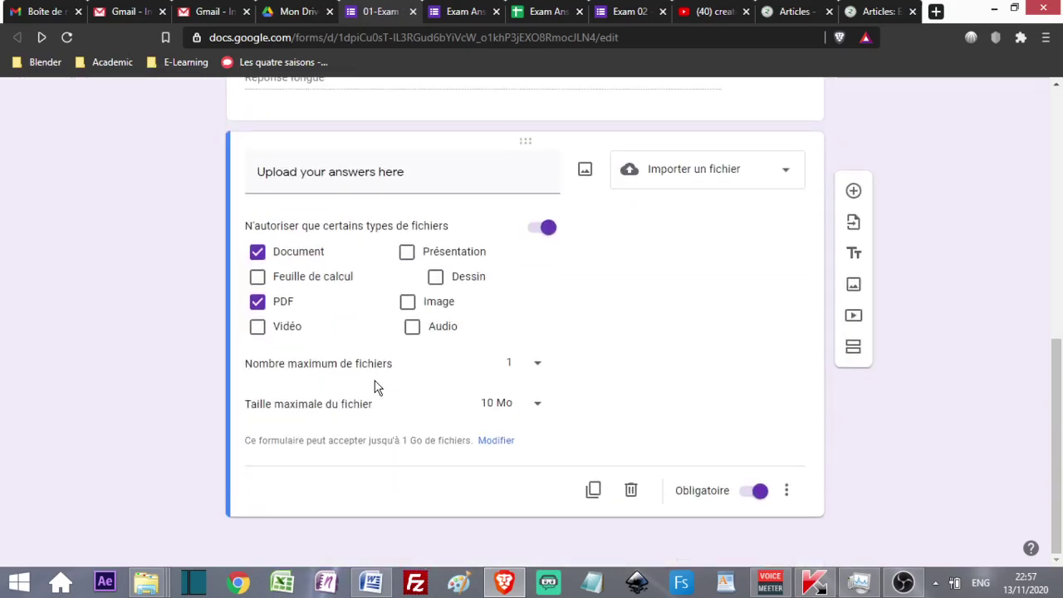
{"action": "scroll", "coordinate": [471, 365], "scroll_direction": "up", "scroll_amount": 7}
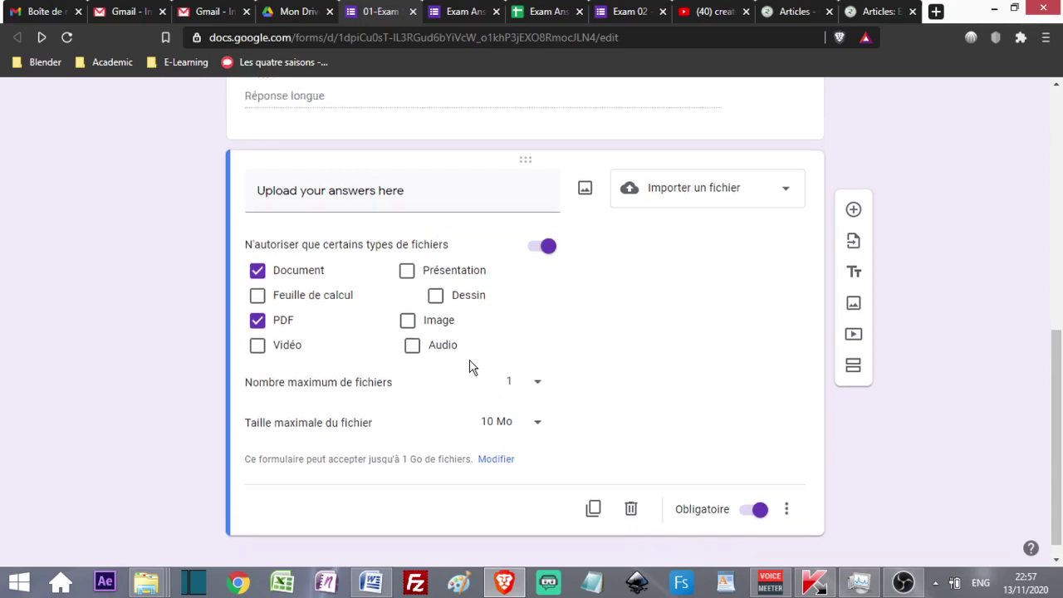
{"action": "scroll", "coordinate": [474, 362], "scroll_direction": "down", "scroll_amount": 7}
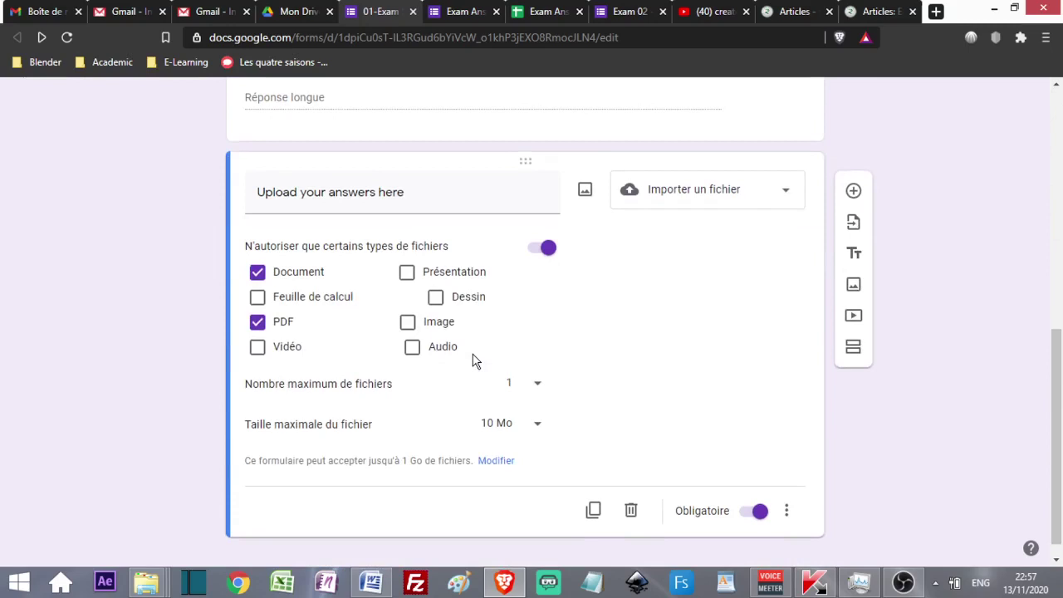
{"action": "scroll", "coordinate": [474, 361], "scroll_direction": "up", "scroll_amount": 4}
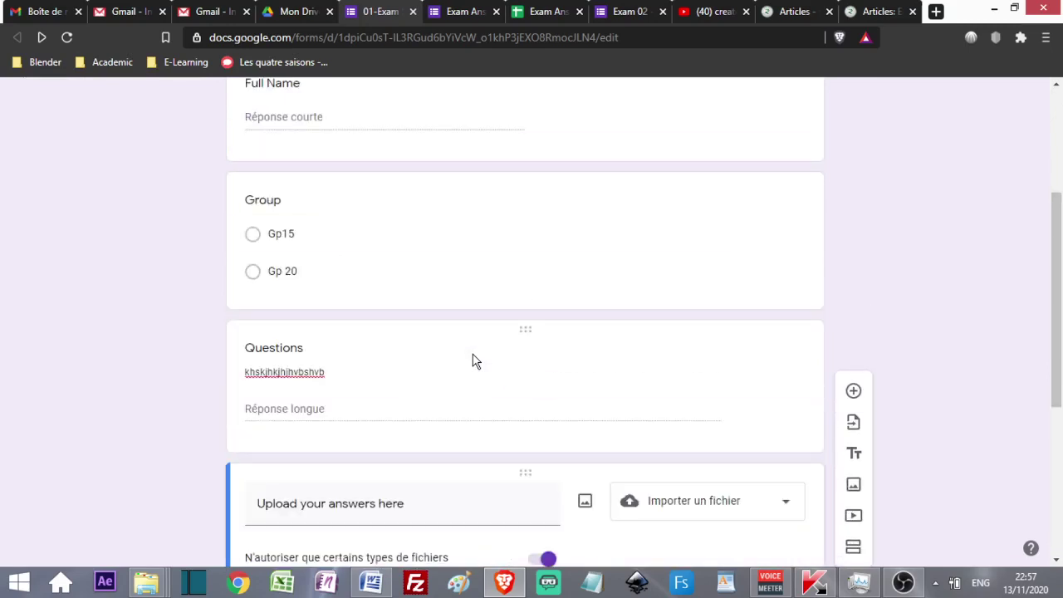
{"action": "scroll", "coordinate": [472, 361], "scroll_direction": "up", "scroll_amount": 3}
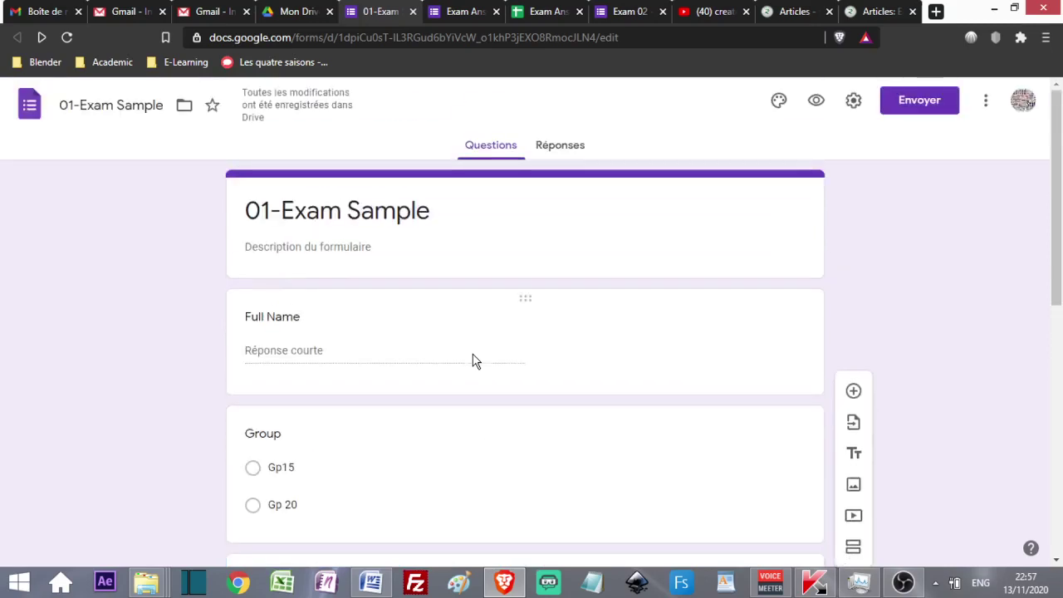
{"action": "scroll", "coordinate": [472, 360], "scroll_direction": "down", "scroll_amount": 5}
{"action": "scroll", "coordinate": [473, 355], "scroll_direction": "down", "scroll_amount": 2}
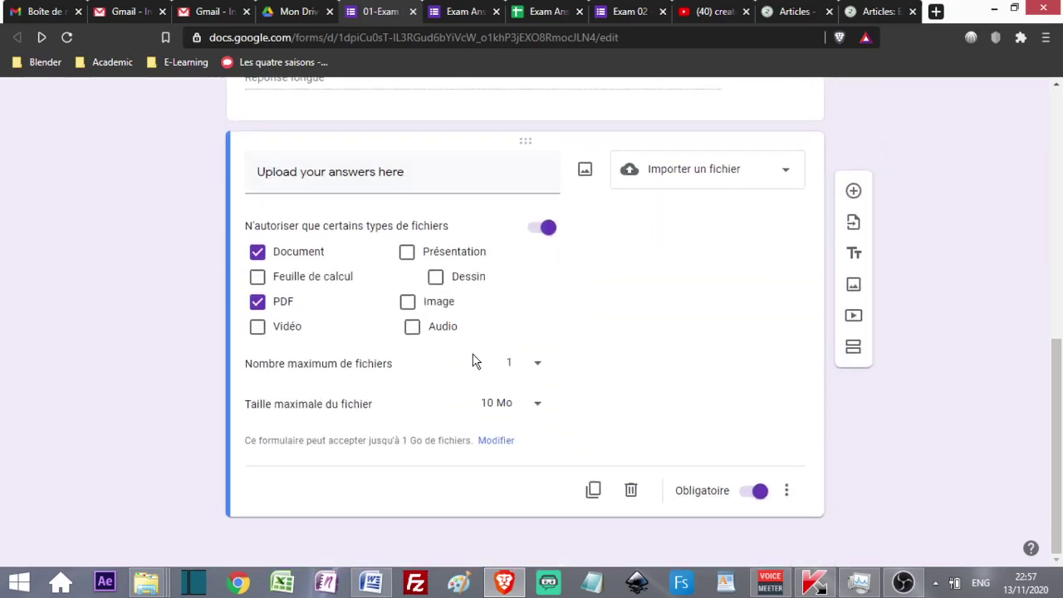
- Switch to Google Drive and locate the Youtube uploads document in the file list
{"action": "left_click", "coordinate": [301, 14]}
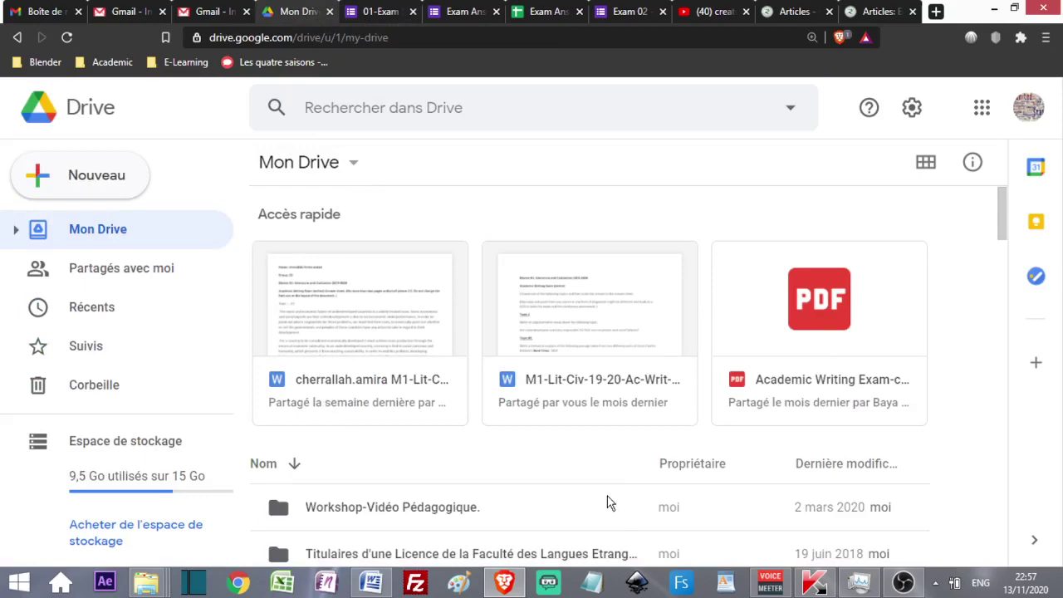
{"action": "scroll", "coordinate": [609, 458], "scroll_direction": "down", "scroll_amount": 3}
{"action": "scroll", "coordinate": [609, 458], "scroll_direction": "down", "scroll_amount": 15}
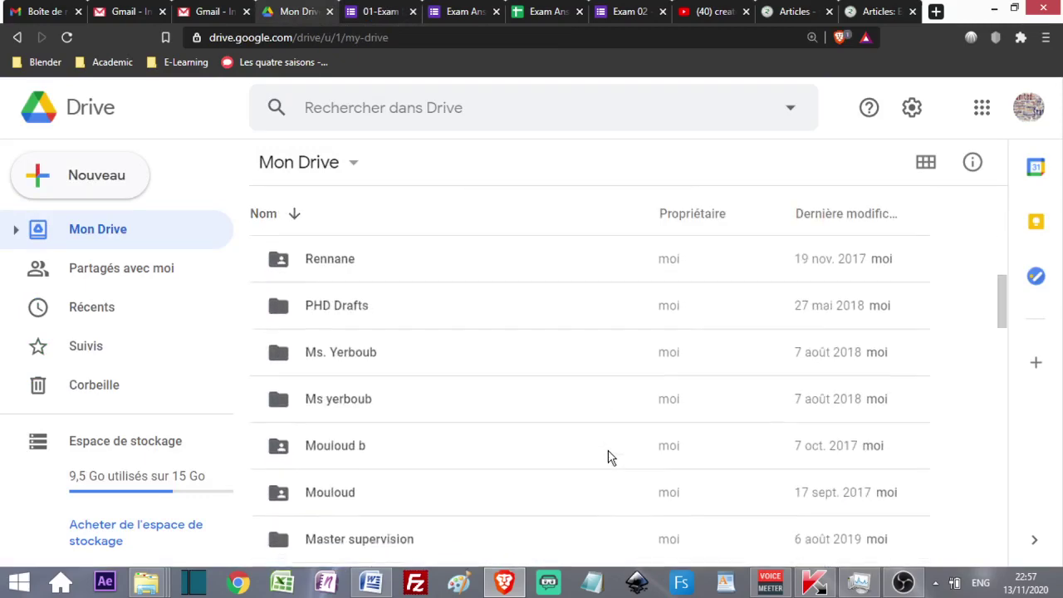
{"action": "scroll", "coordinate": [609, 459], "scroll_direction": "down", "scroll_amount": 15}
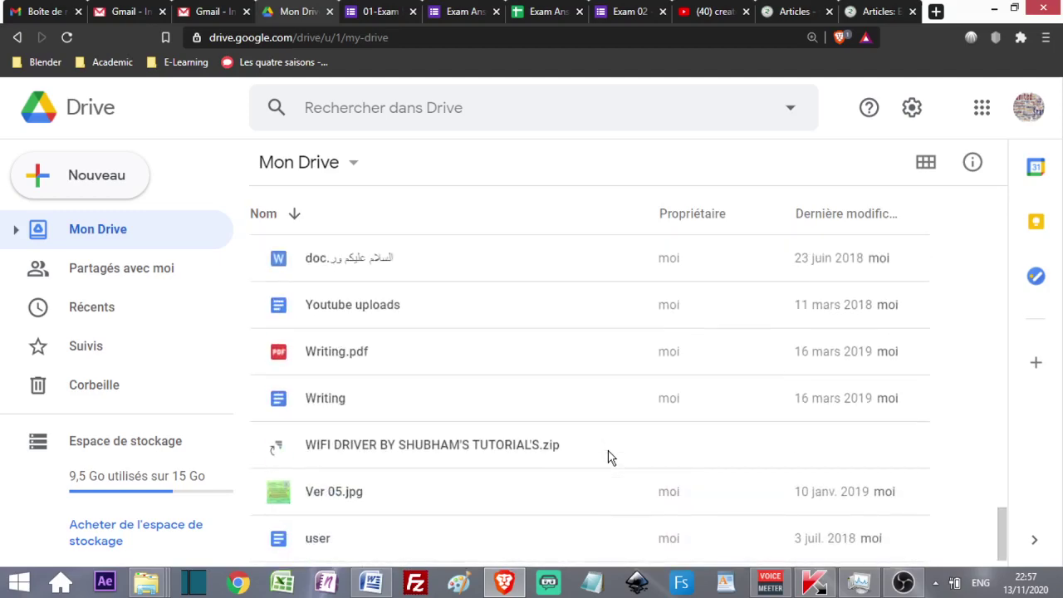
{"action": "scroll", "coordinate": [698, 332], "scroll_direction": "up", "scroll_amount": 3}
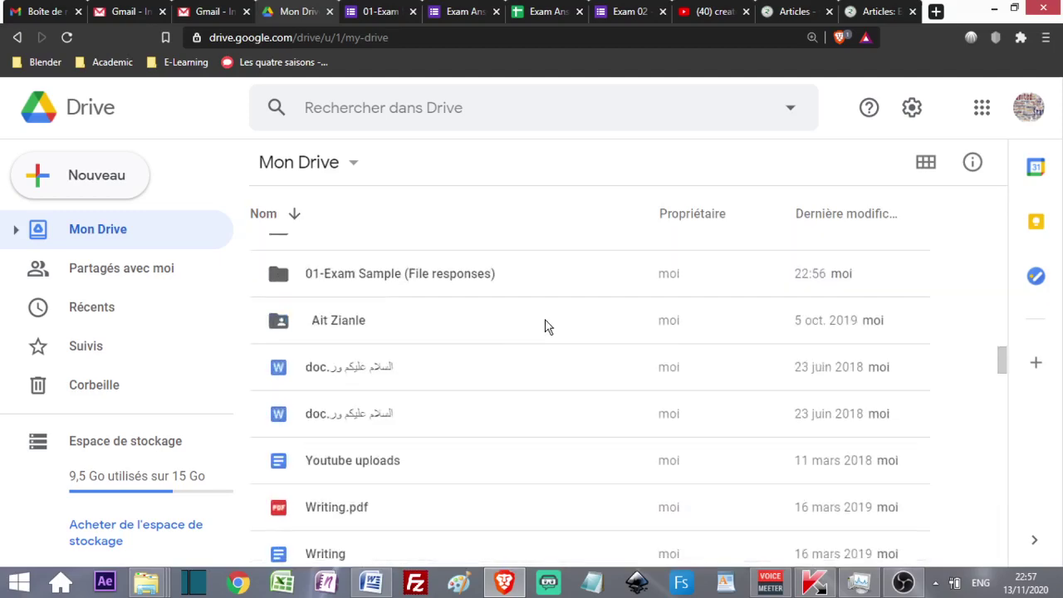
{"action": "scroll", "coordinate": [285, 409], "scroll_direction": "down", "scroll_amount": 3}
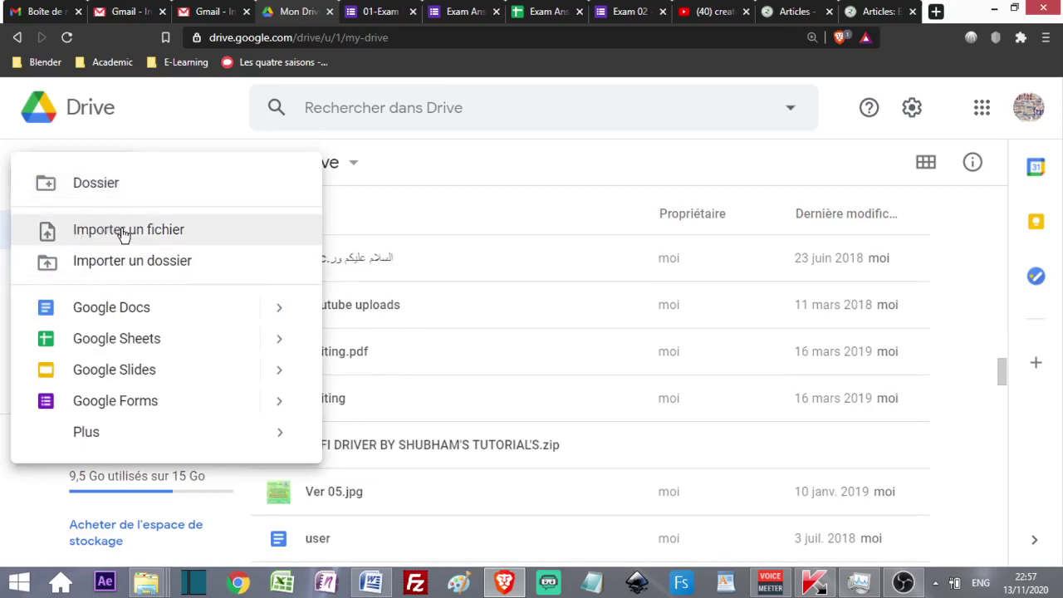
{"action": "left_click", "coordinate": [526, 164]}
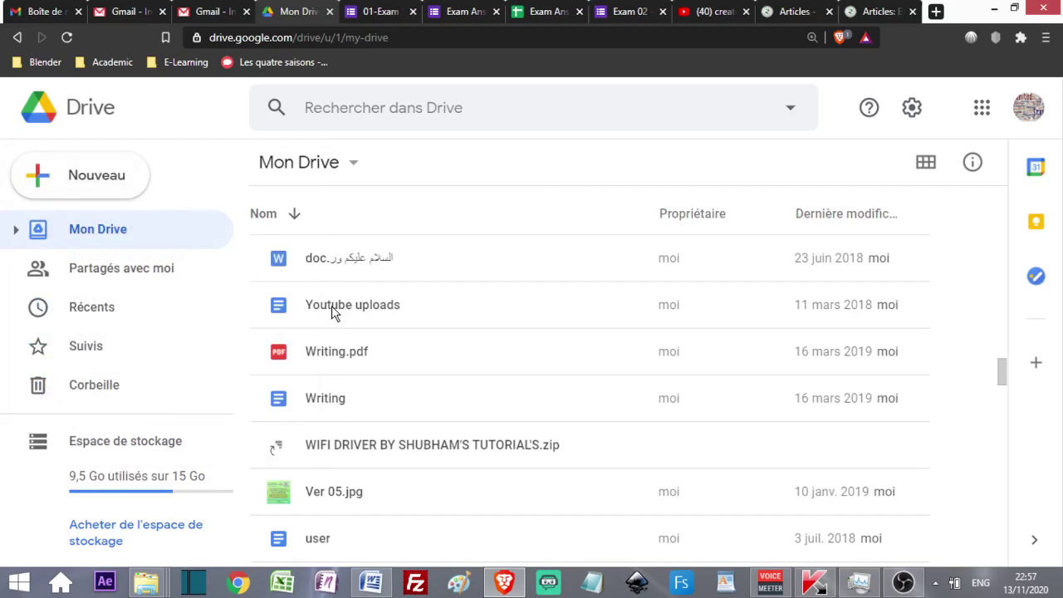
- Share Youtube uploads so anyone with the link can view it, and copy the link
{"action": "right_click", "coordinate": [332, 311]}
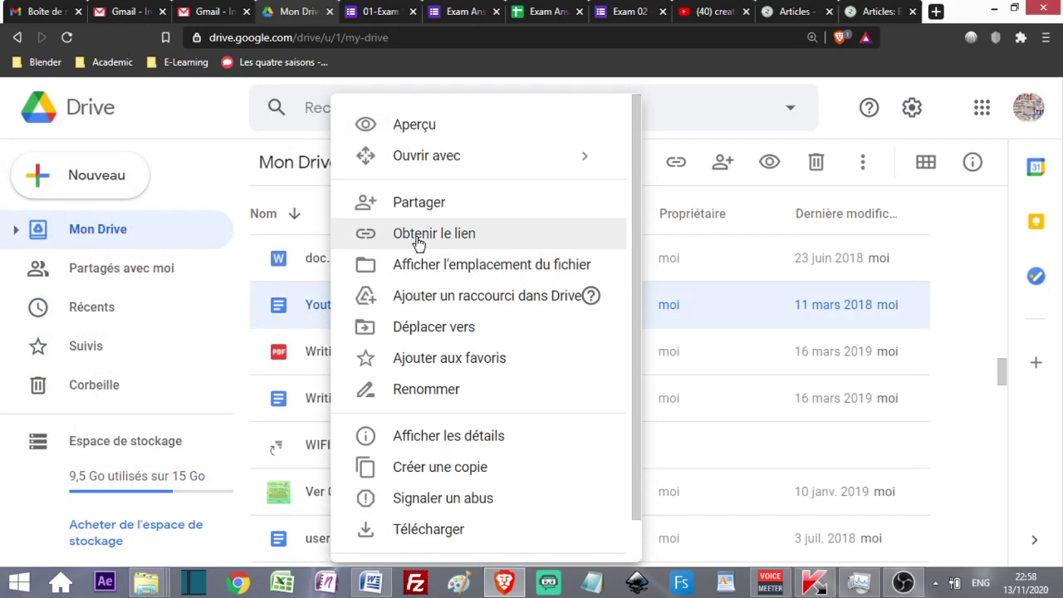
{"action": "left_click", "coordinate": [419, 241]}
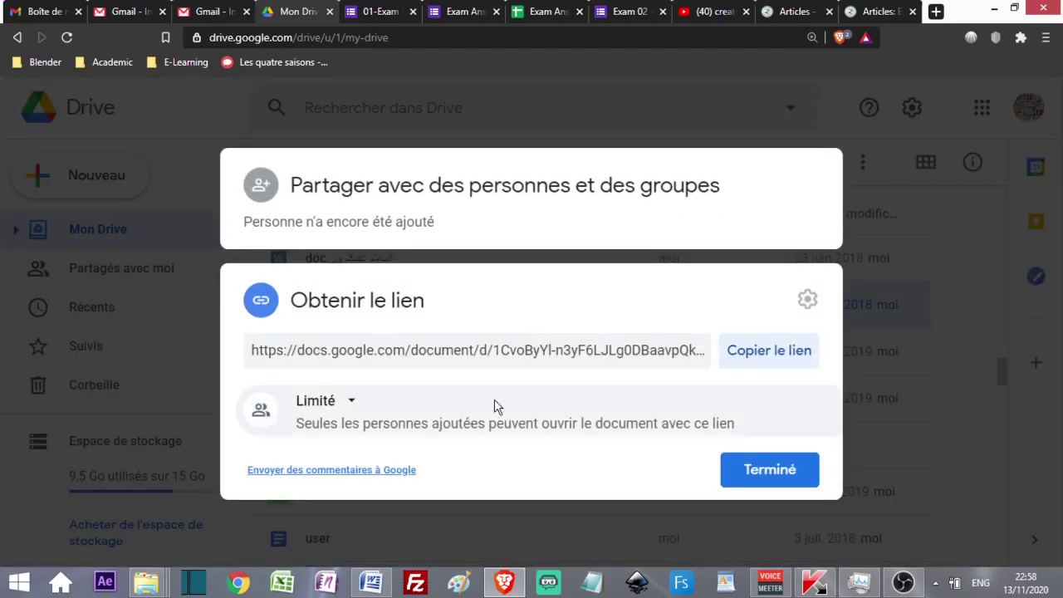
{"action": "left_click", "coordinate": [350, 402]}
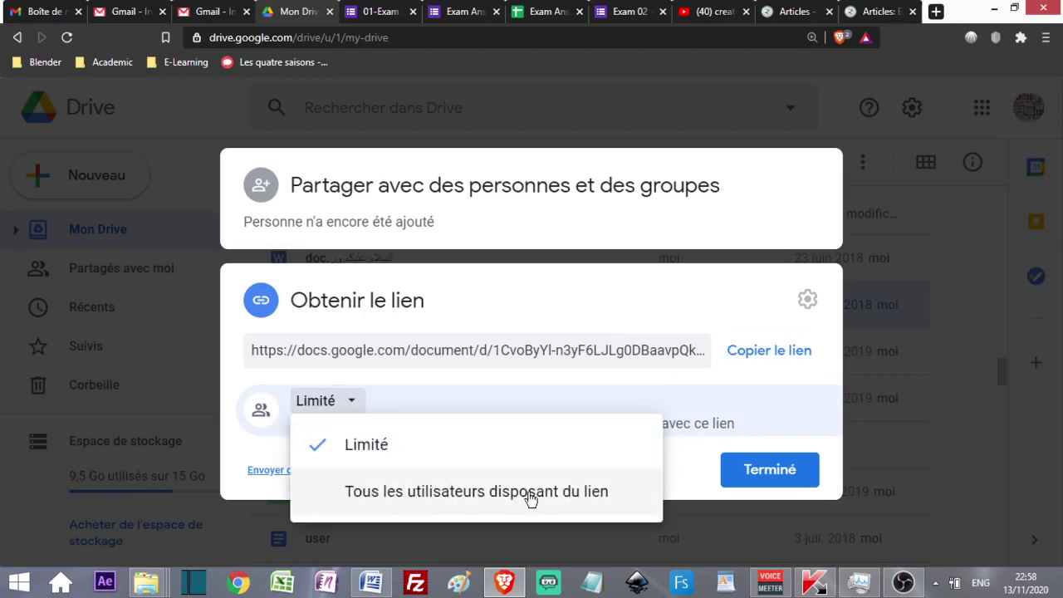
{"action": "left_click", "coordinate": [477, 501]}
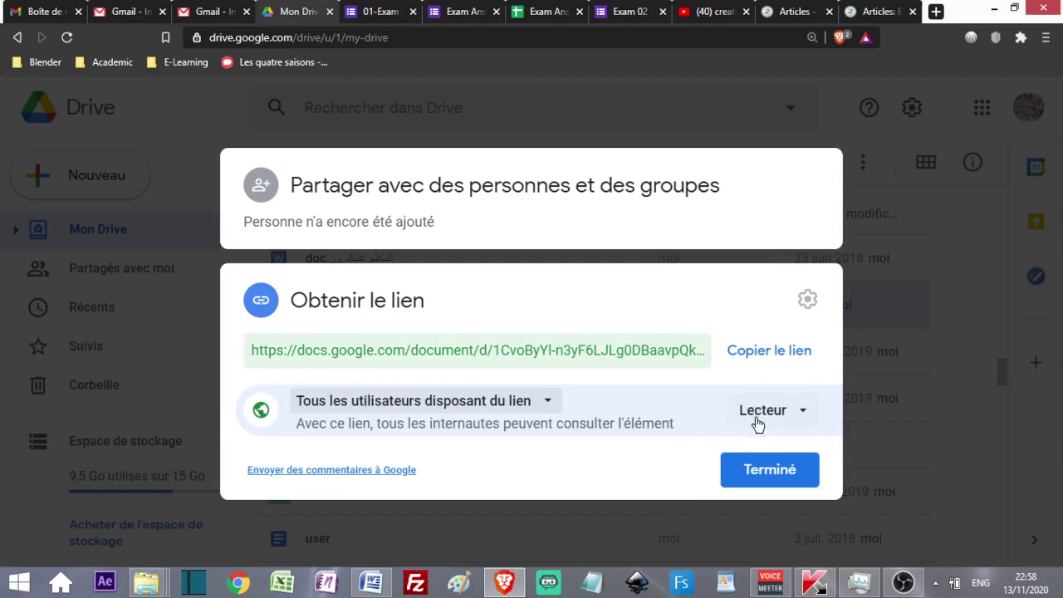
{"action": "left_click", "coordinate": [775, 355]}
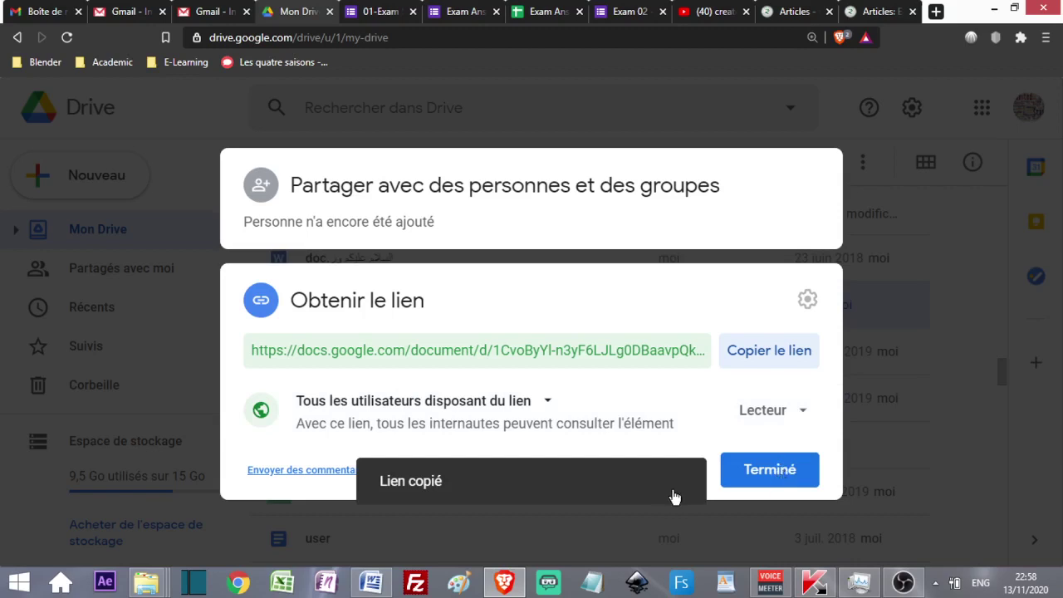
{"action": "left_click", "coordinate": [726, 475]}
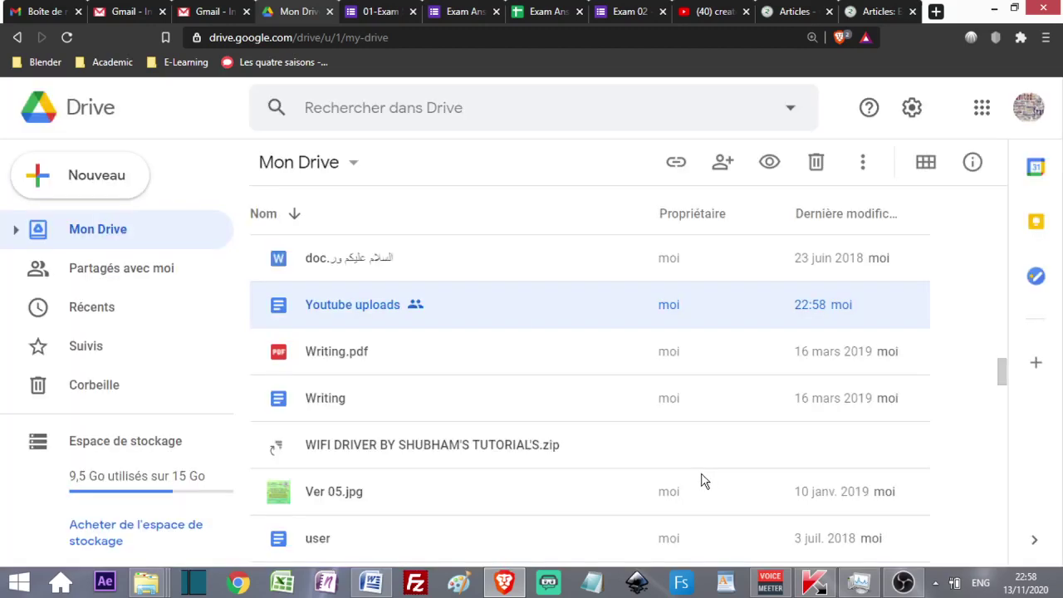
- Paste the document link into the Questions description and retitle it 'Download the questions'
{"action": "left_click", "coordinate": [380, 12]}
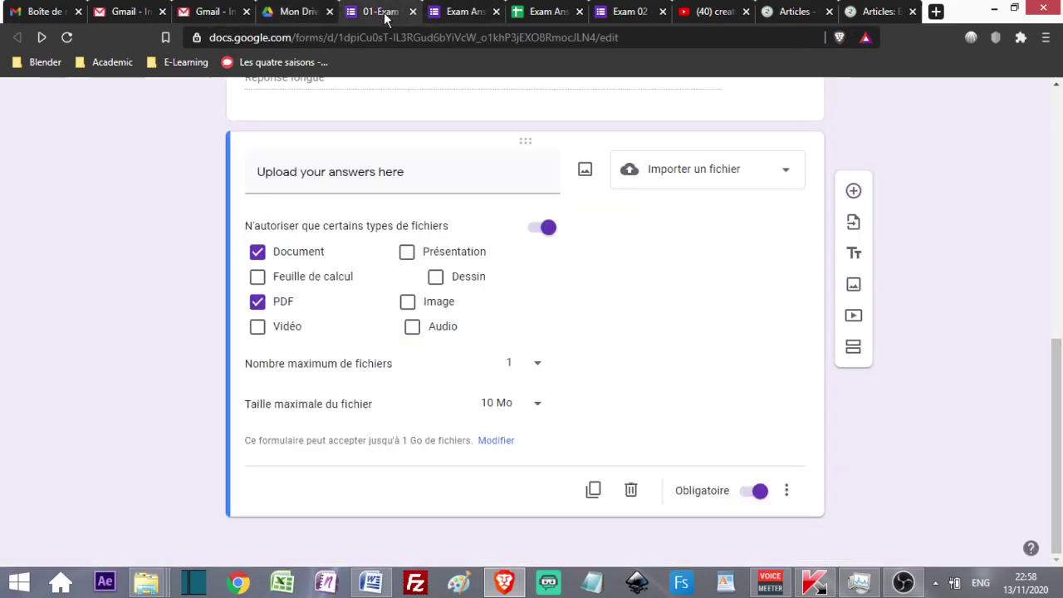
{"action": "scroll", "coordinate": [472, 309], "scroll_direction": "up", "scroll_amount": 3}
{"action": "scroll", "coordinate": [472, 310], "scroll_direction": "up", "scroll_amount": 1}
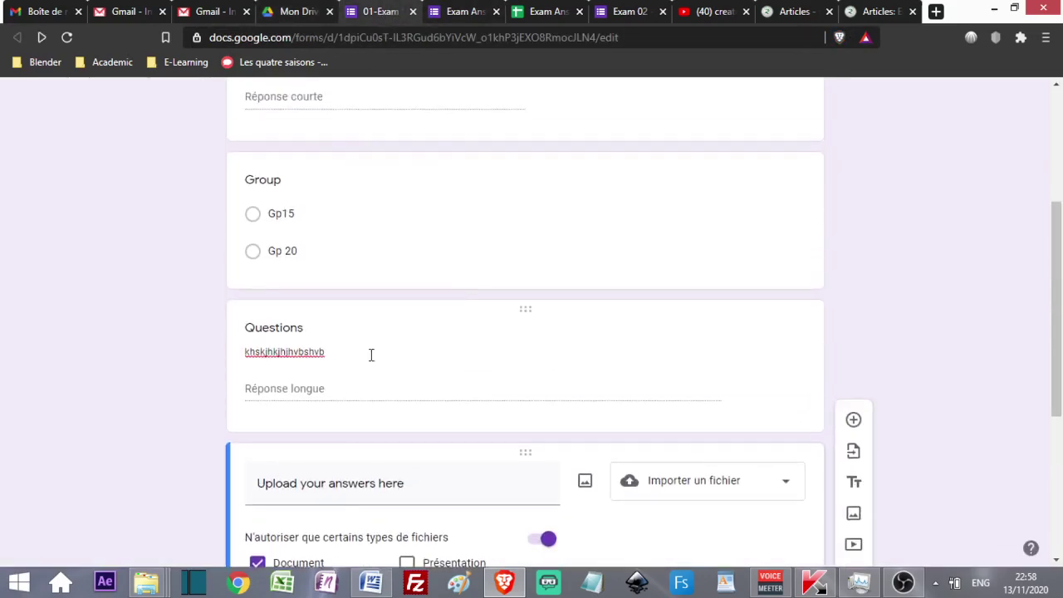
{"action": "double_click", "coordinate": [349, 351]}
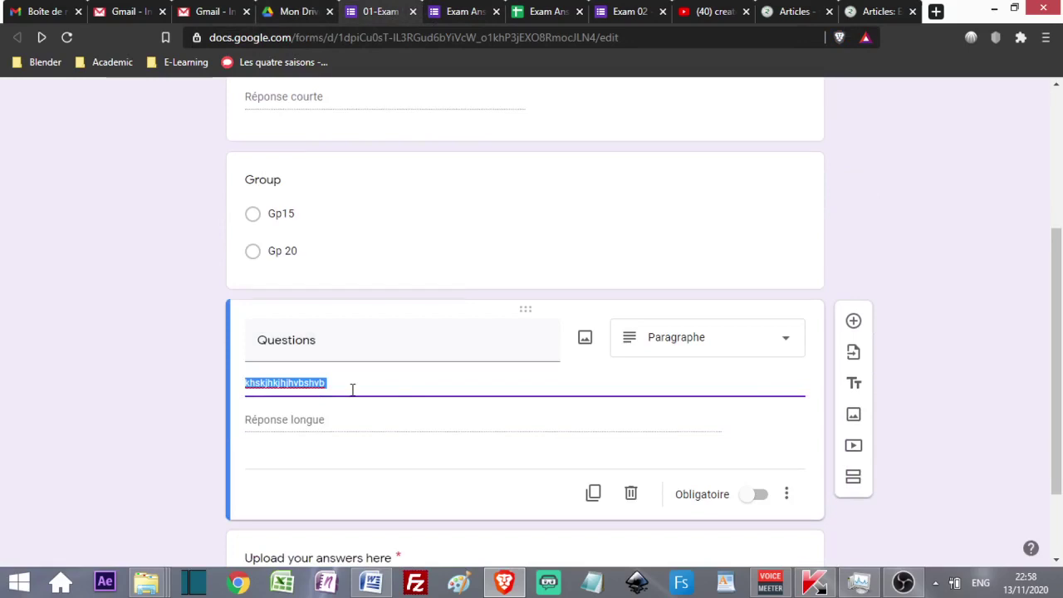
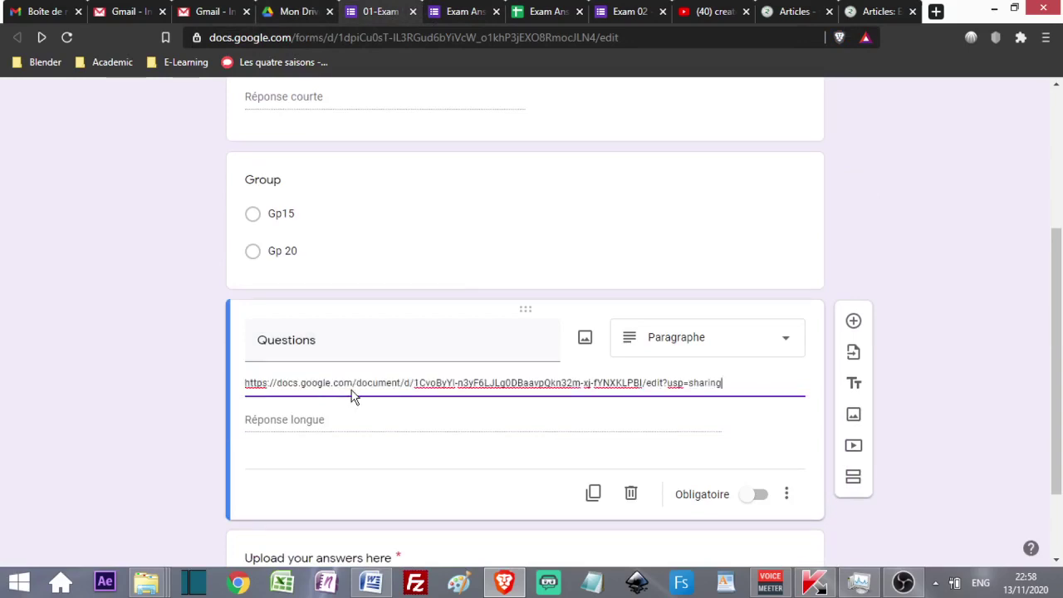
{"action": "double_click", "coordinate": [318, 341]}
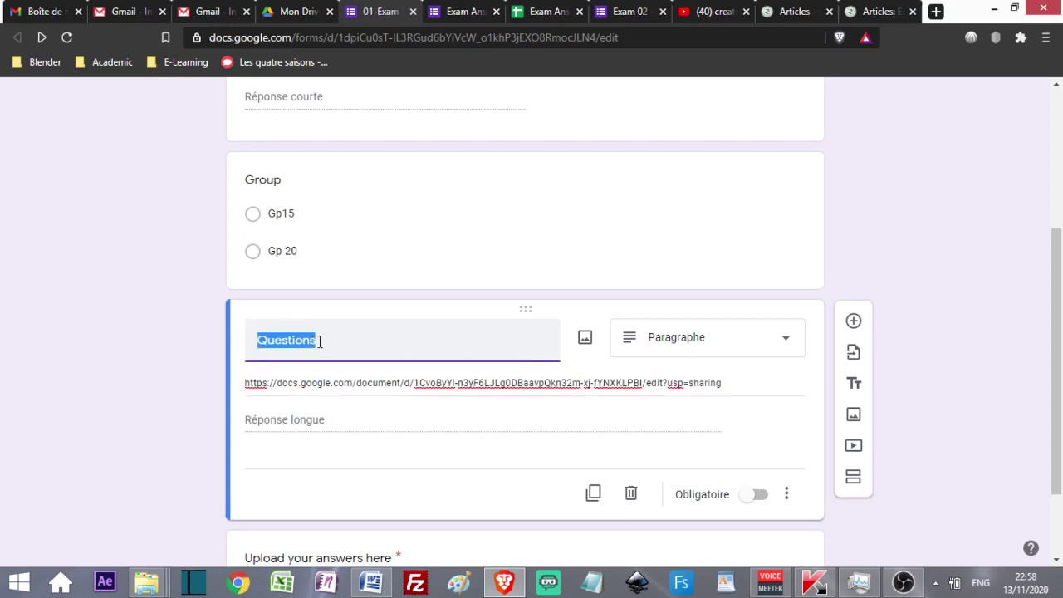
{"action": "type", "text": "Download the q"}
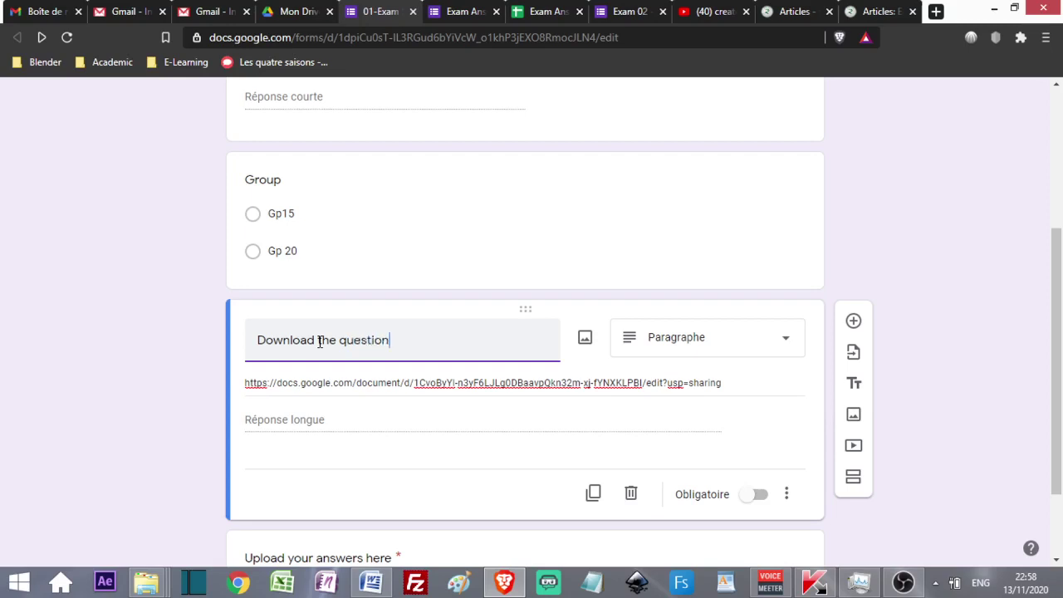
{"action": "left_click", "coordinate": [297, 11]}
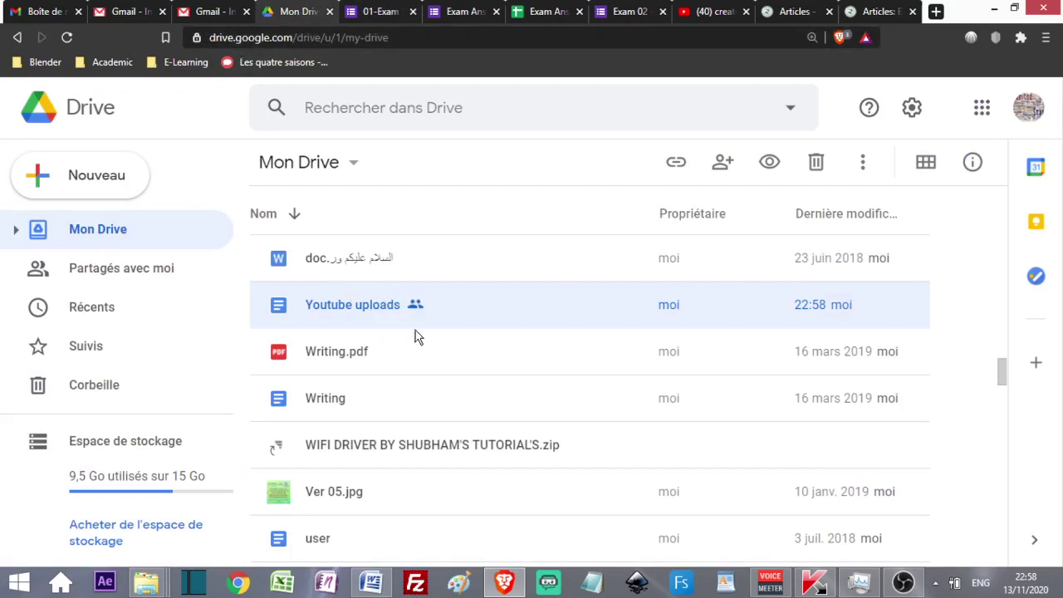
- Return to the 01-Exam Sample form editor and scroll back to the top
{"action": "left_click", "coordinate": [369, 13]}
{"action": "scroll", "coordinate": [460, 287], "scroll_direction": "up", "scroll_amount": 4}
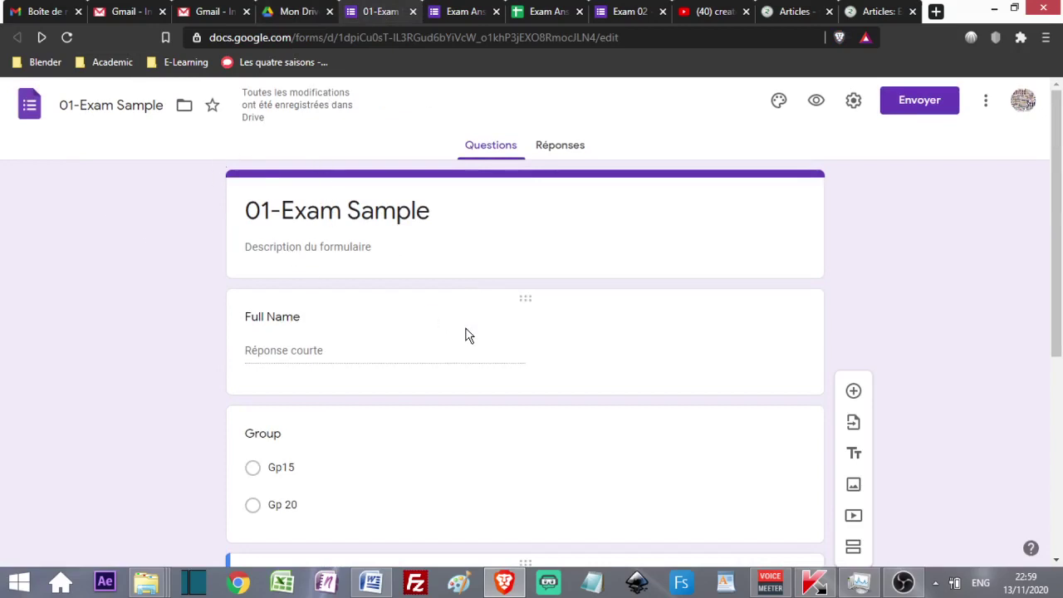
{"action": "scroll", "coordinate": [466, 335], "scroll_direction": "down", "scroll_amount": 4}
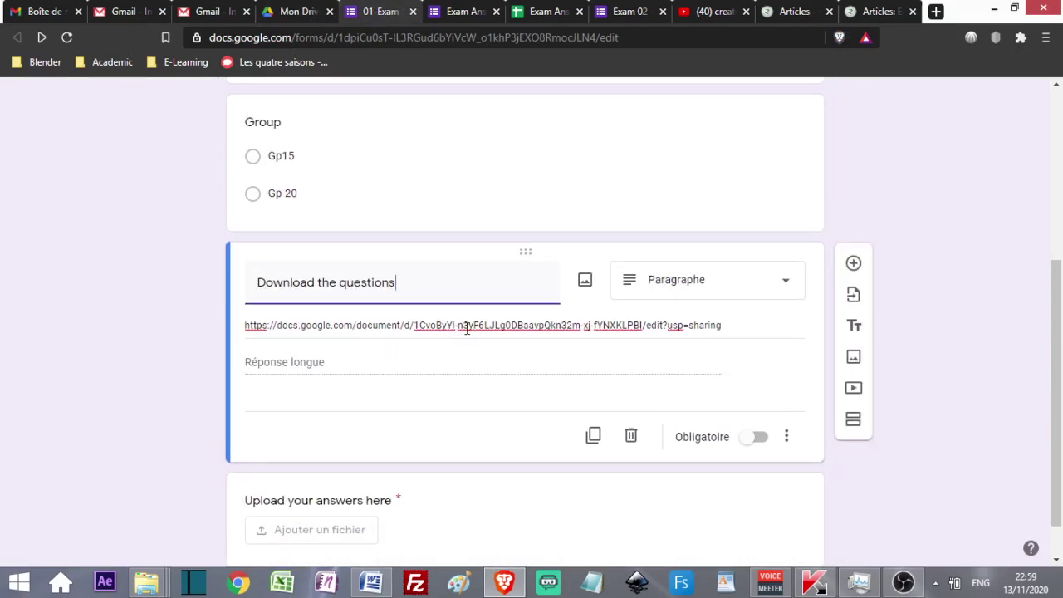
{"action": "scroll", "coordinate": [467, 328], "scroll_direction": "down", "scroll_amount": 1}
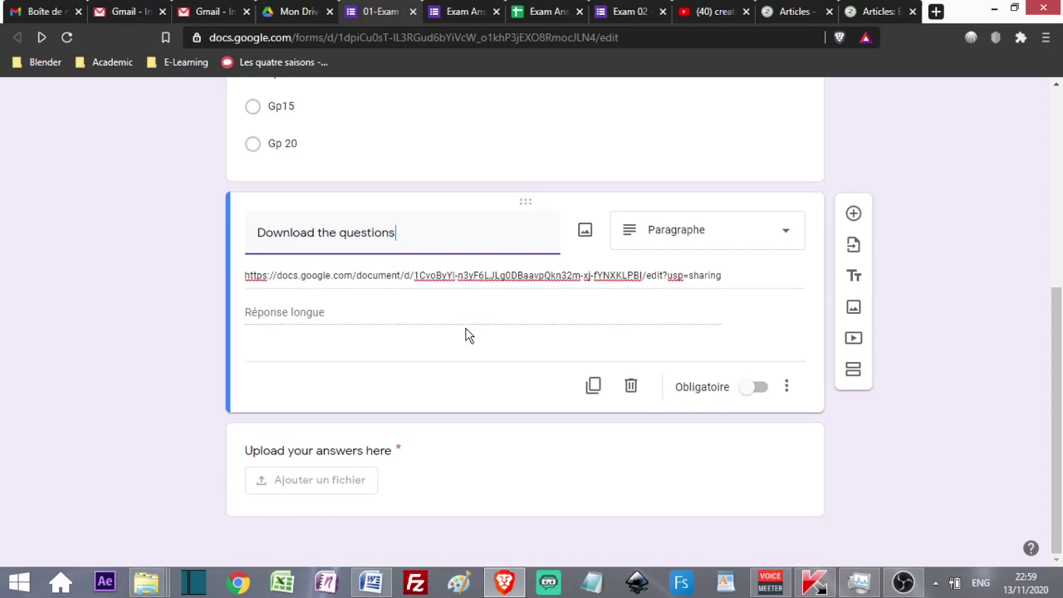
{"action": "scroll", "coordinate": [566, 513], "scroll_direction": "up", "scroll_amount": 5}
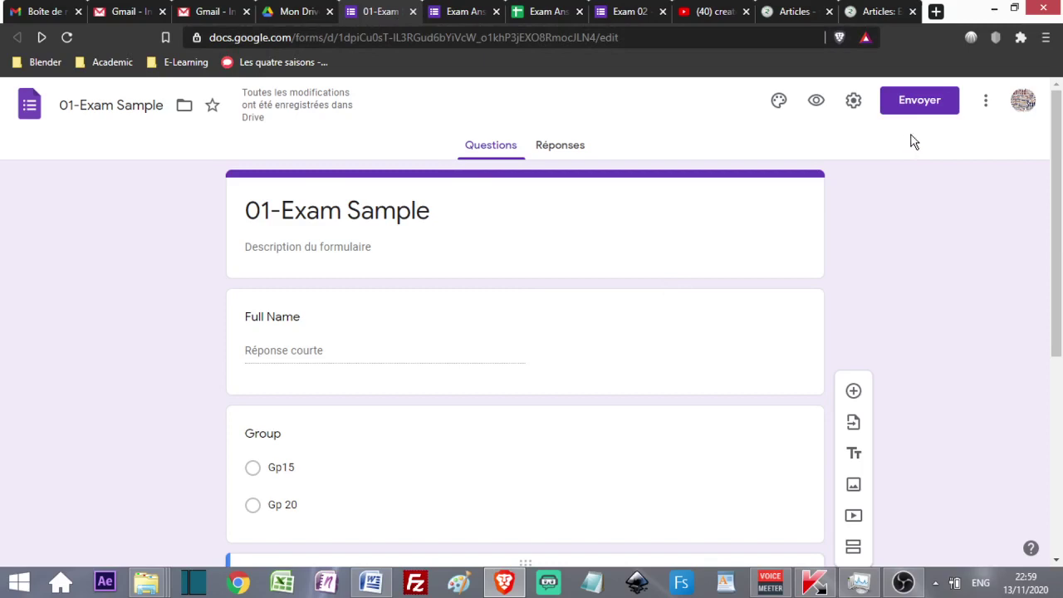
- In the send dialog's link tab, shorten the form's link to a forms.gle URL
{"action": "left_click", "coordinate": [908, 109]}
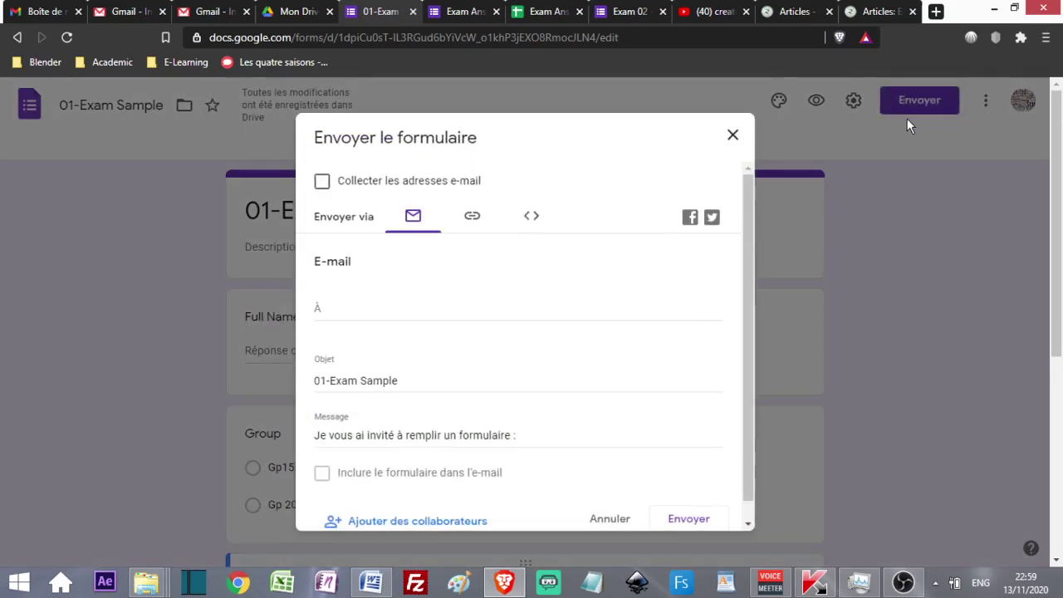
{"action": "left_click", "coordinate": [325, 307]}
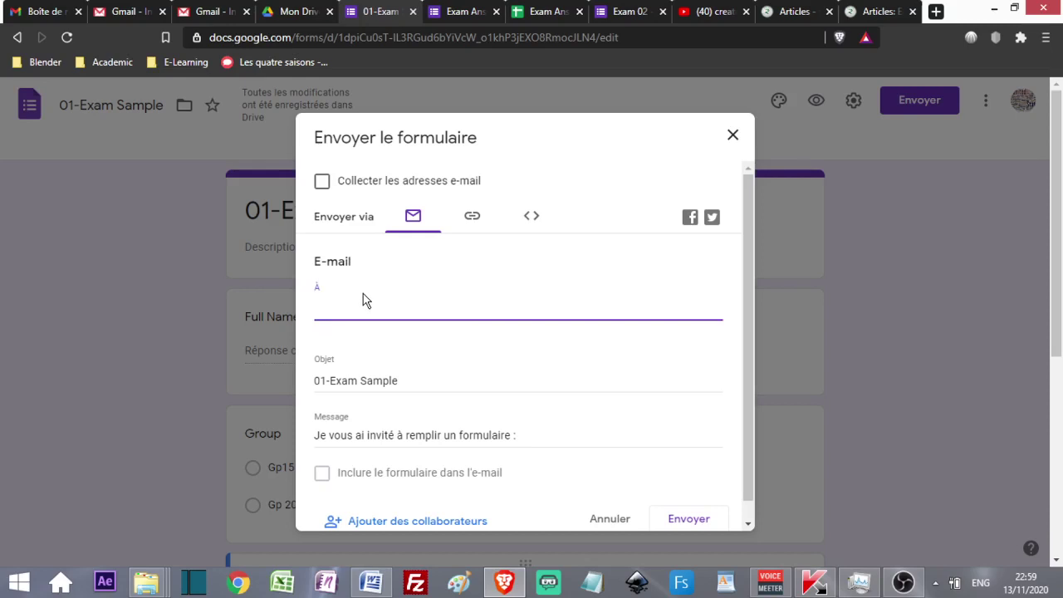
{"action": "left_click", "coordinate": [472, 217]}
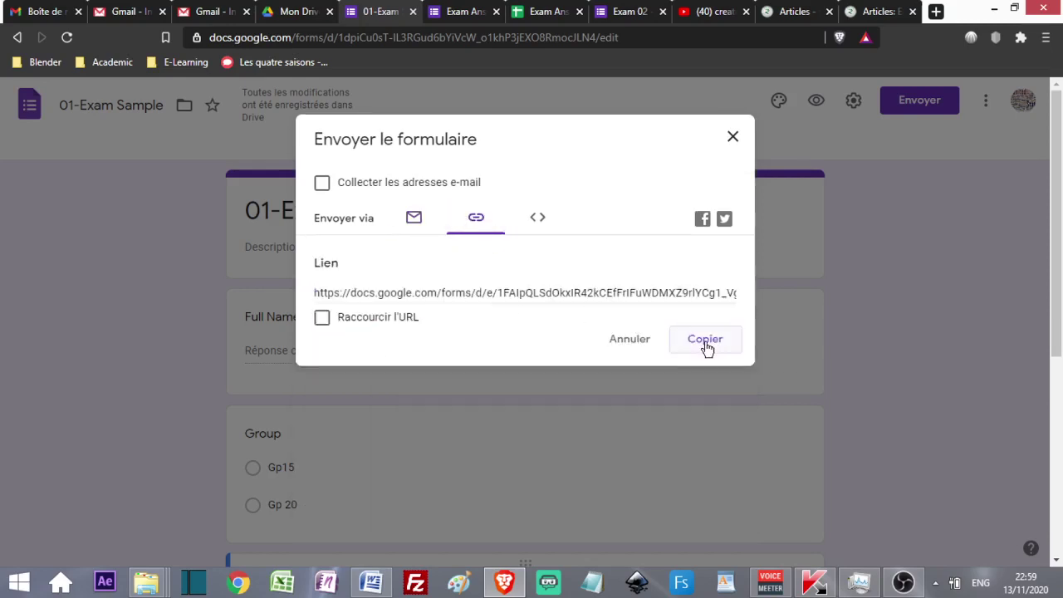
{"action": "left_click", "coordinate": [322, 320]}
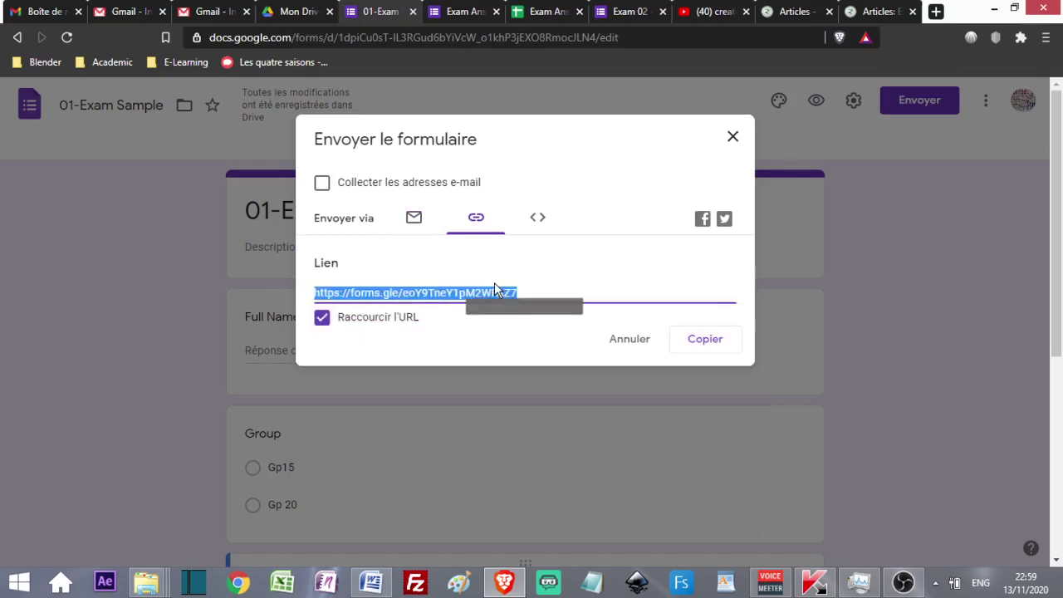
- Copy the short form link into Word below the first link, labelled 'Exam 01'
{"action": "left_click", "coordinate": [706, 340]}
{"action": "left_click", "coordinate": [372, 582]}
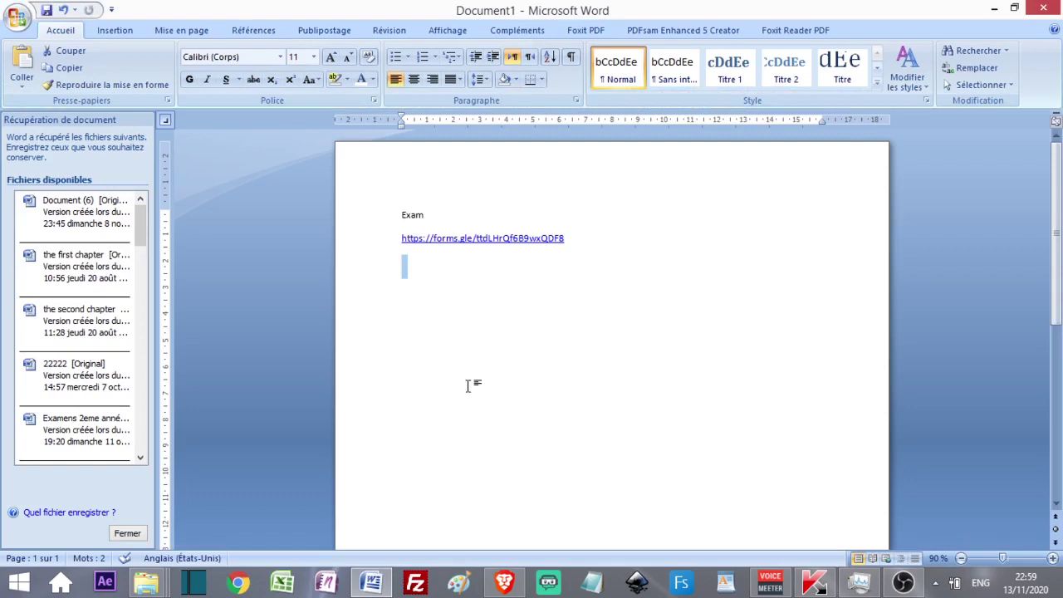
{"action": "left_click", "coordinate": [403, 285]}
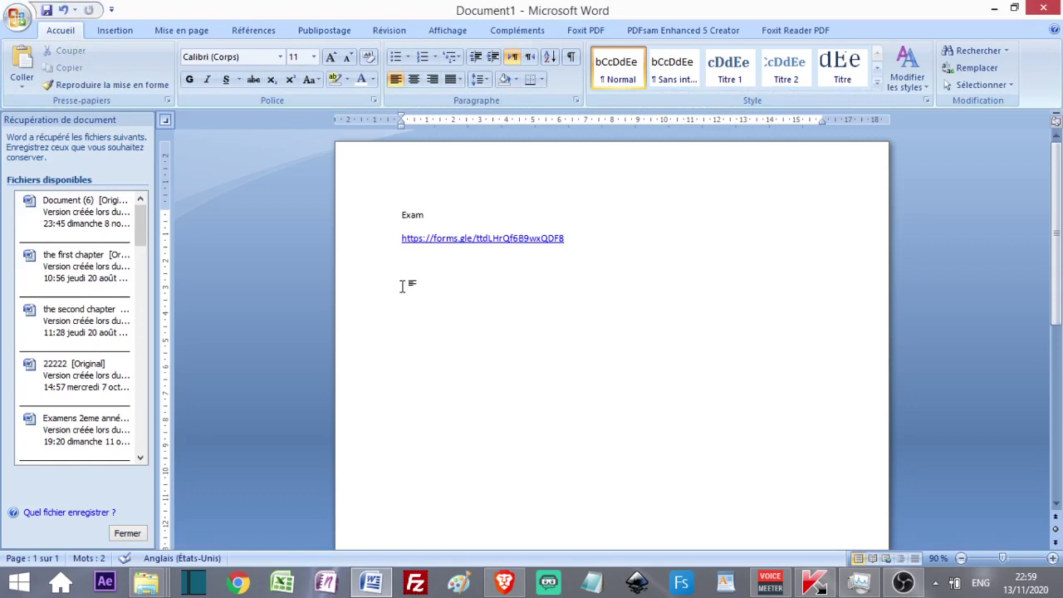
{"action": "type", "text": "https://forms.gle/eoY9TneY1pM2WFAZ7"}
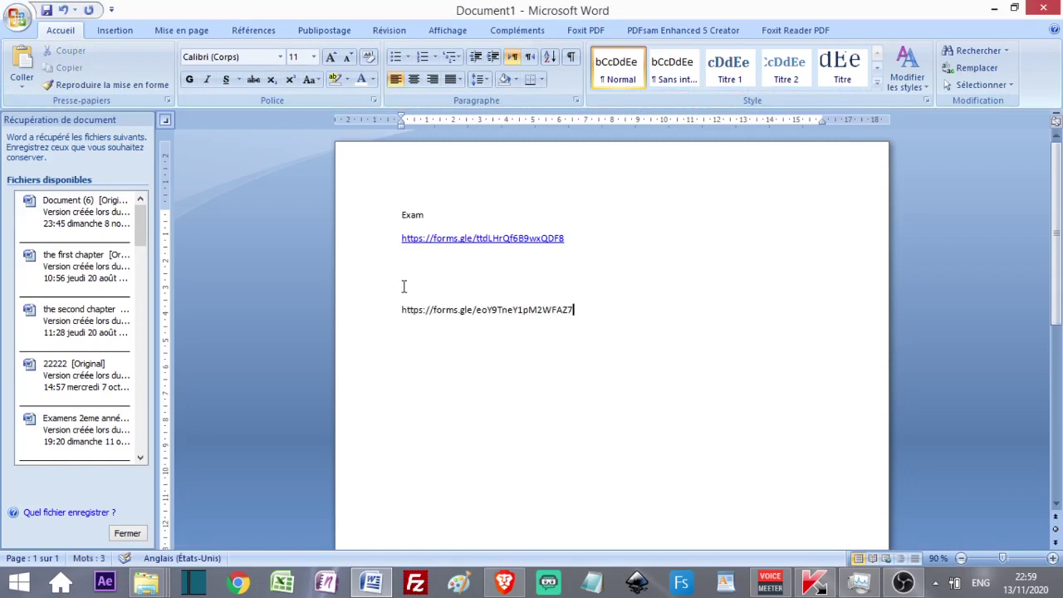
{"action": "key", "text": "Return"}
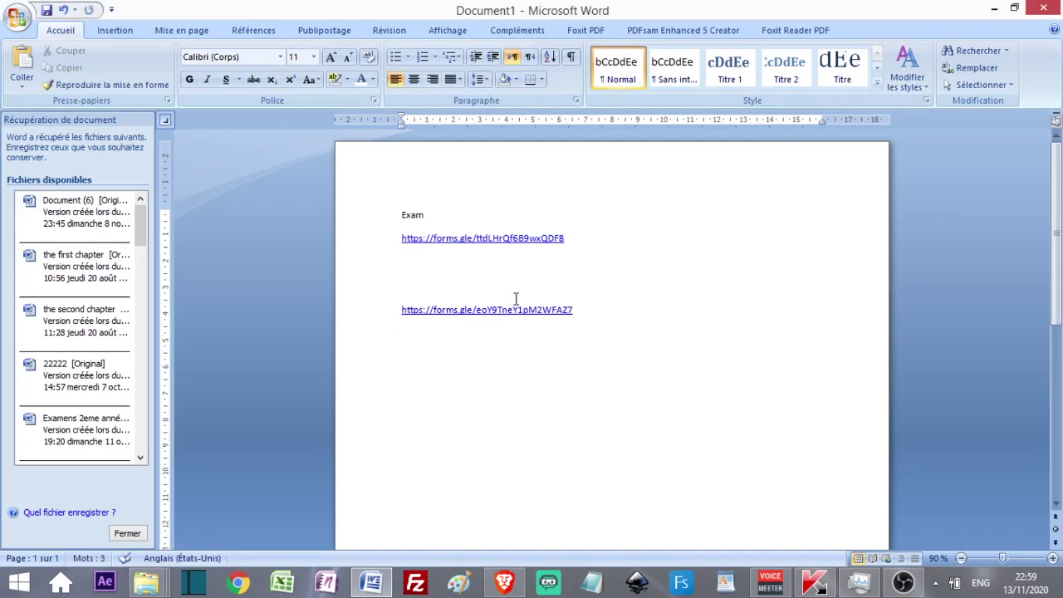
{"action": "double_click", "coordinate": [414, 294]}
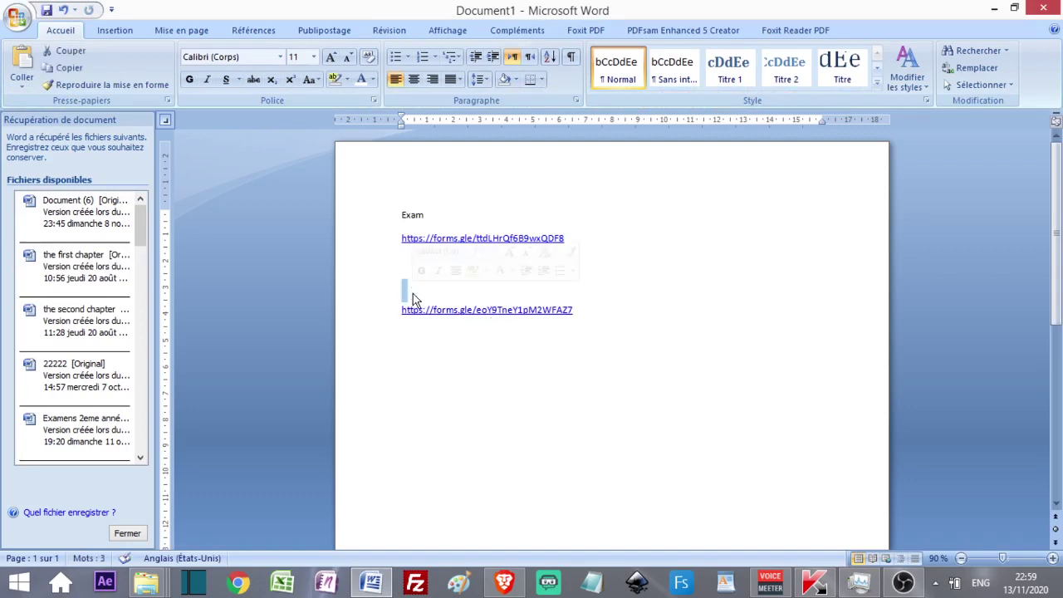
{"action": "type", "text": "Exam 01"}
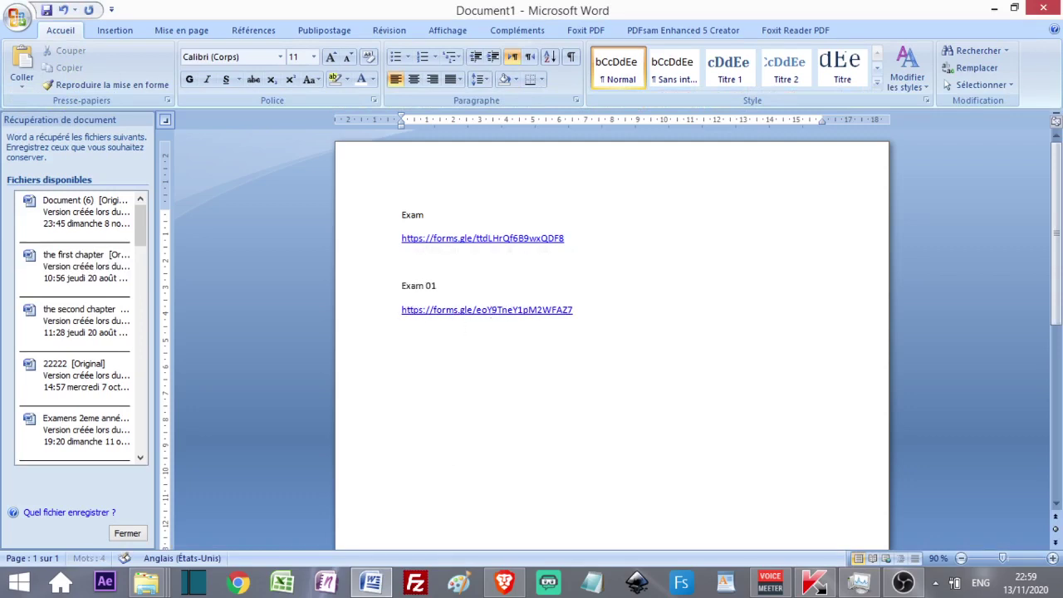
{"action": "double_click", "coordinate": [446, 382]}
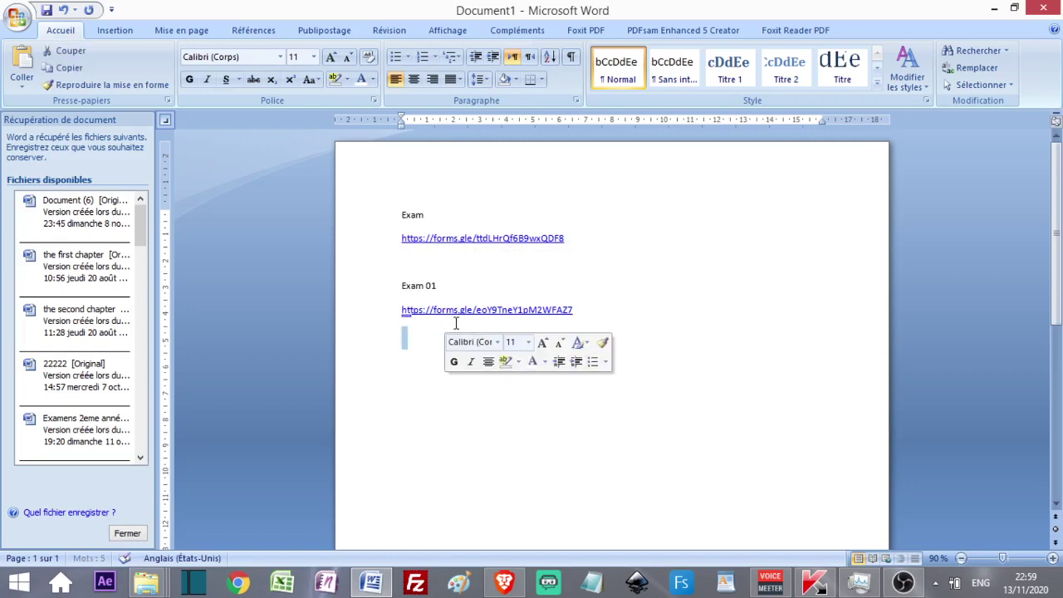
{"action": "left_click", "coordinate": [994, 9]}
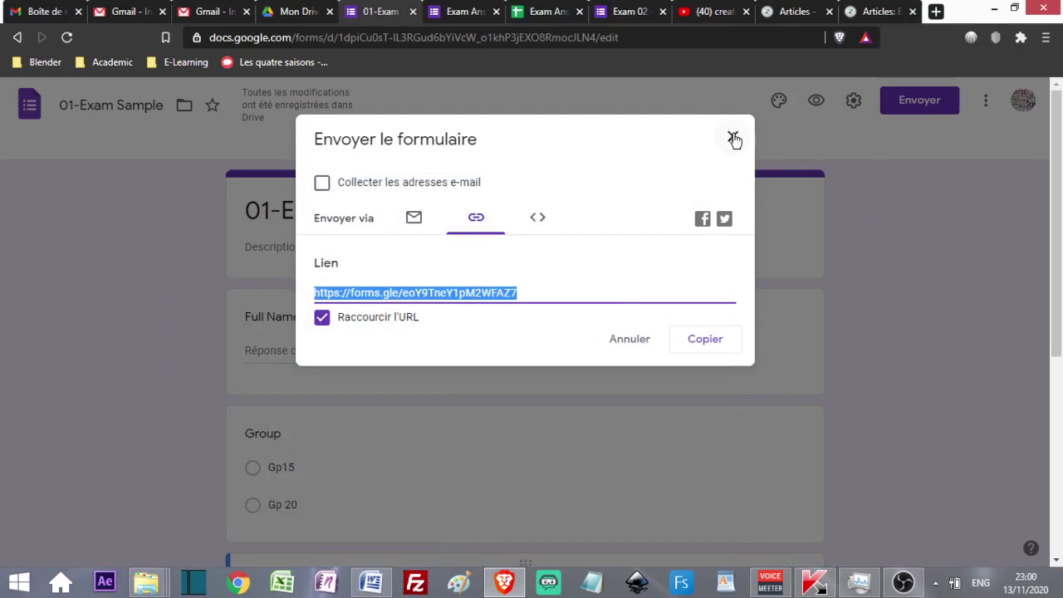
- Close the send-form dialog and return to the 01-Exam Sample form tab
{"action": "left_click", "coordinate": [734, 140]}
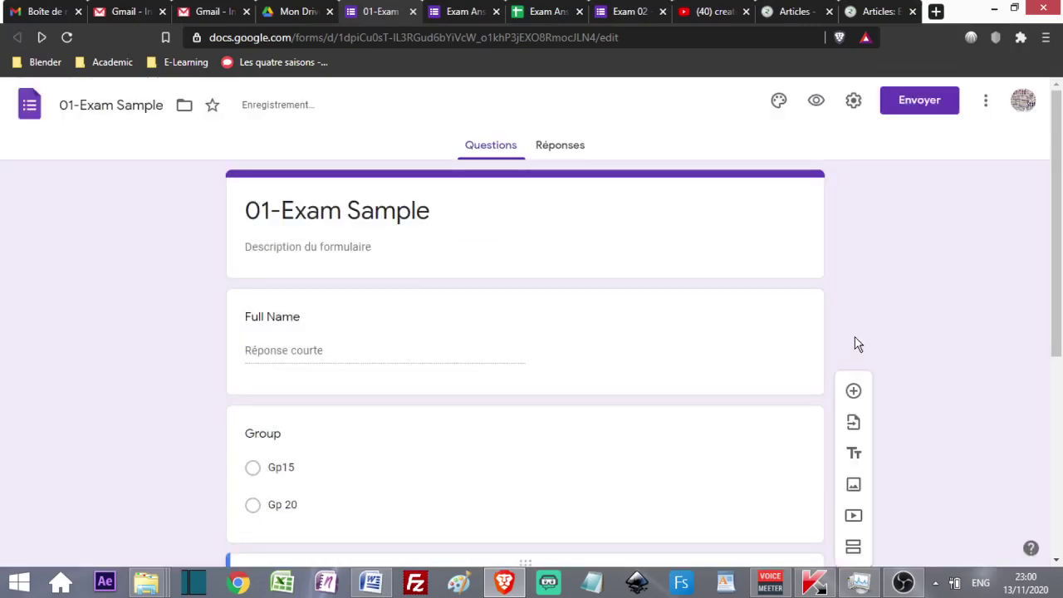
{"action": "left_click", "coordinate": [904, 582]}
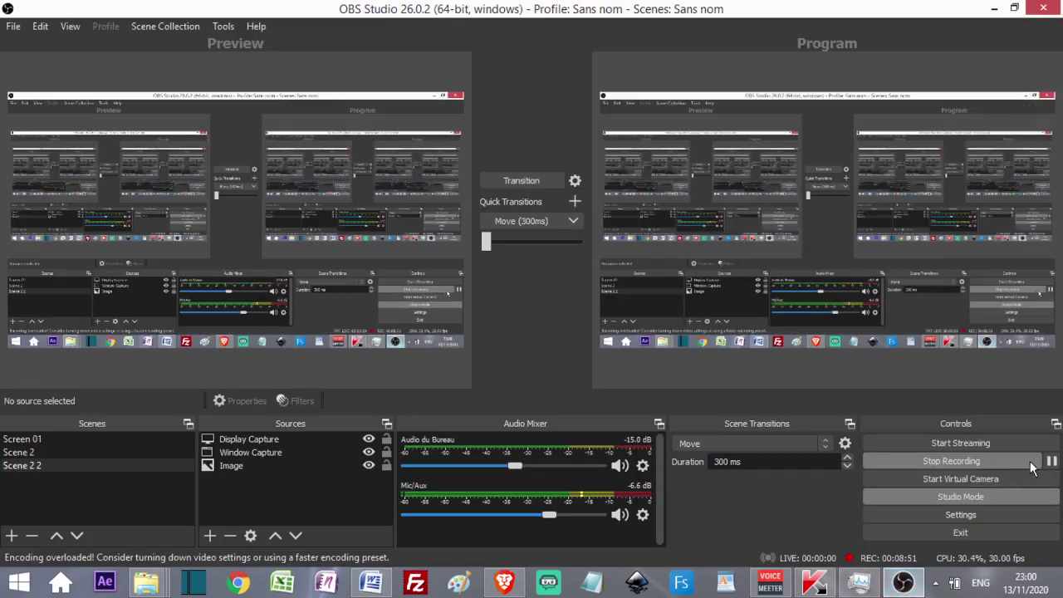
{"action": "left_click", "coordinate": [994, 8]}
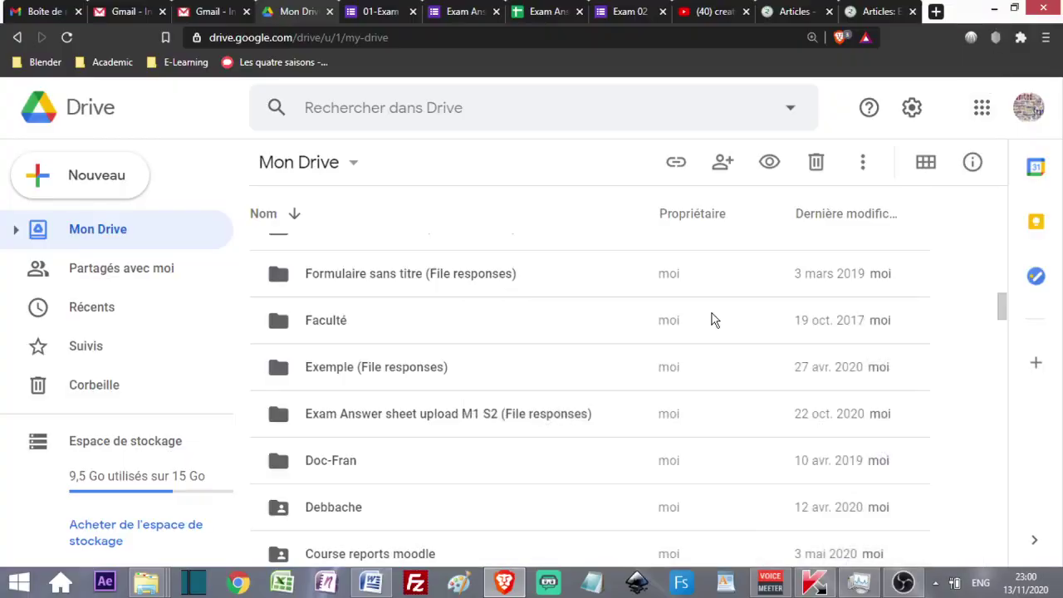
{"action": "left_click", "coordinate": [375, 13]}
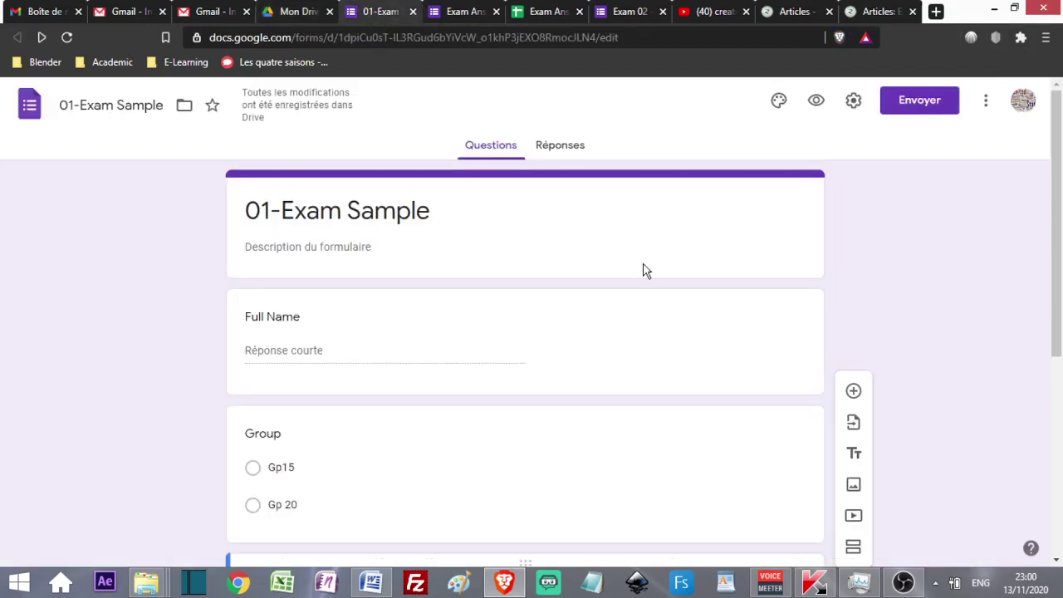
- Toggle Réponses acceptées off and back on, leaving the form accepting responses
{"action": "left_click", "coordinate": [580, 149]}
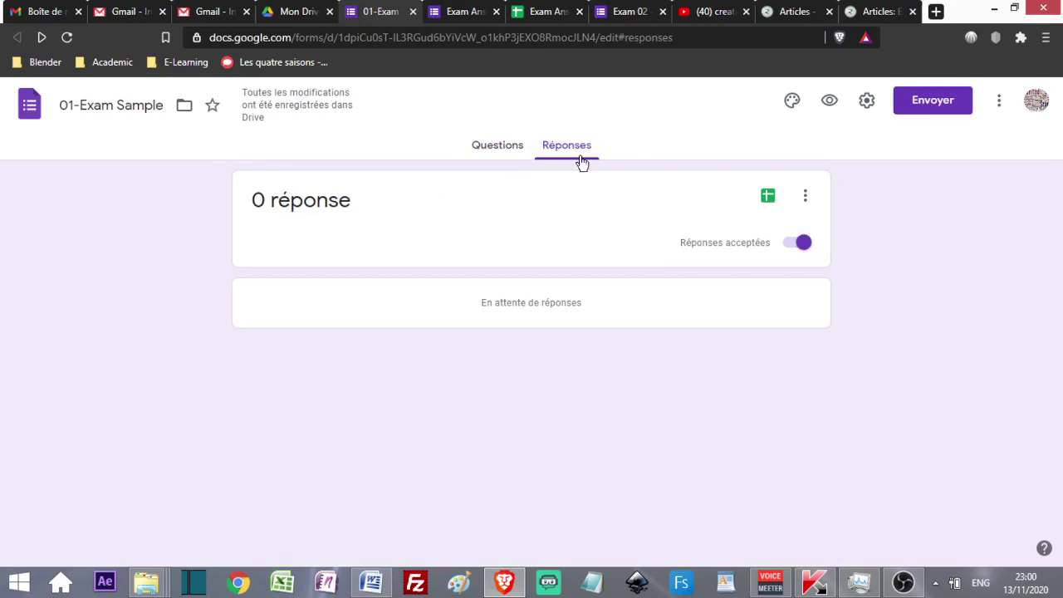
{"action": "left_click", "coordinate": [793, 247]}
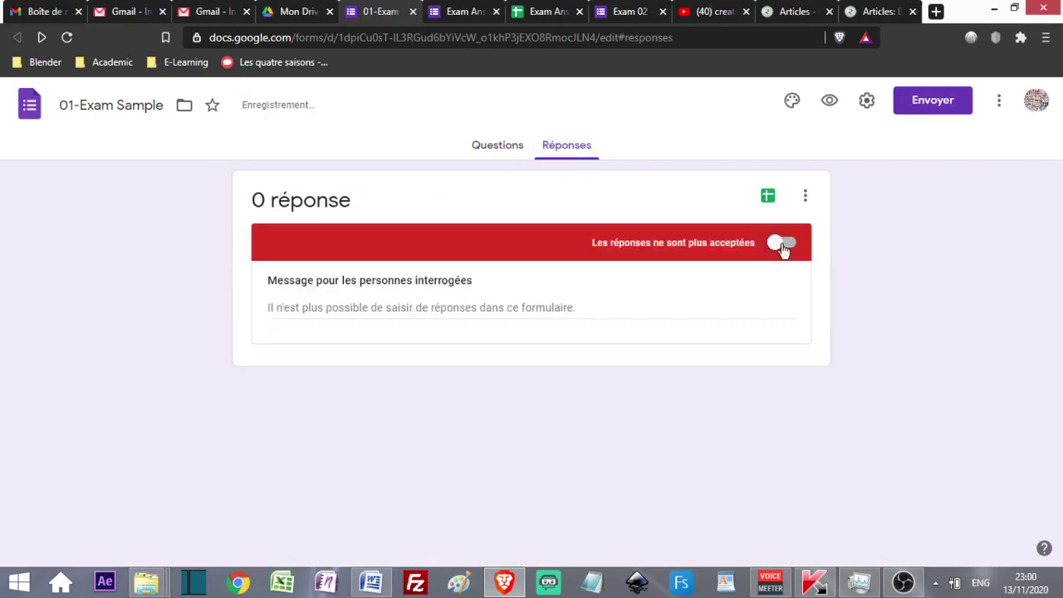
{"action": "left_click", "coordinate": [783, 247]}
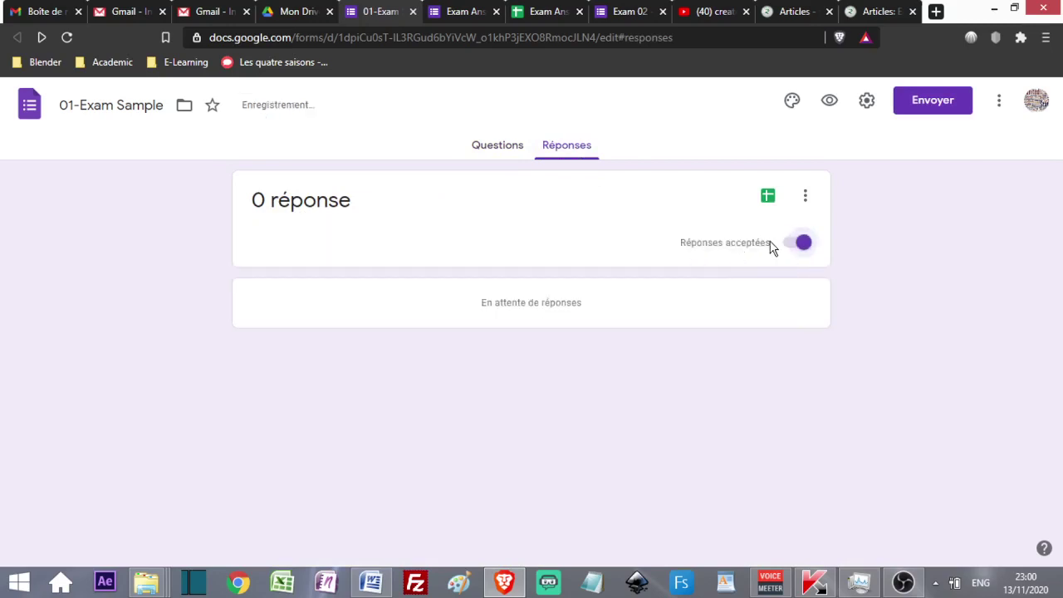
{"action": "left_click", "coordinate": [496, 149]}
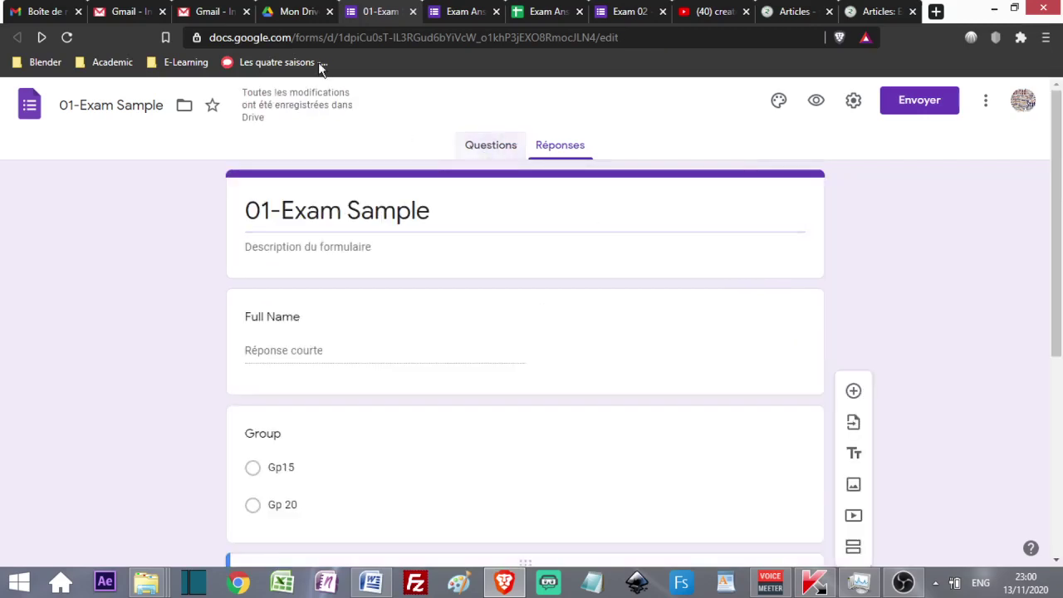
- Scroll the My Drive list to find the new '01-Exam Sample (File responses)' folder
{"action": "left_click", "coordinate": [295, 11]}
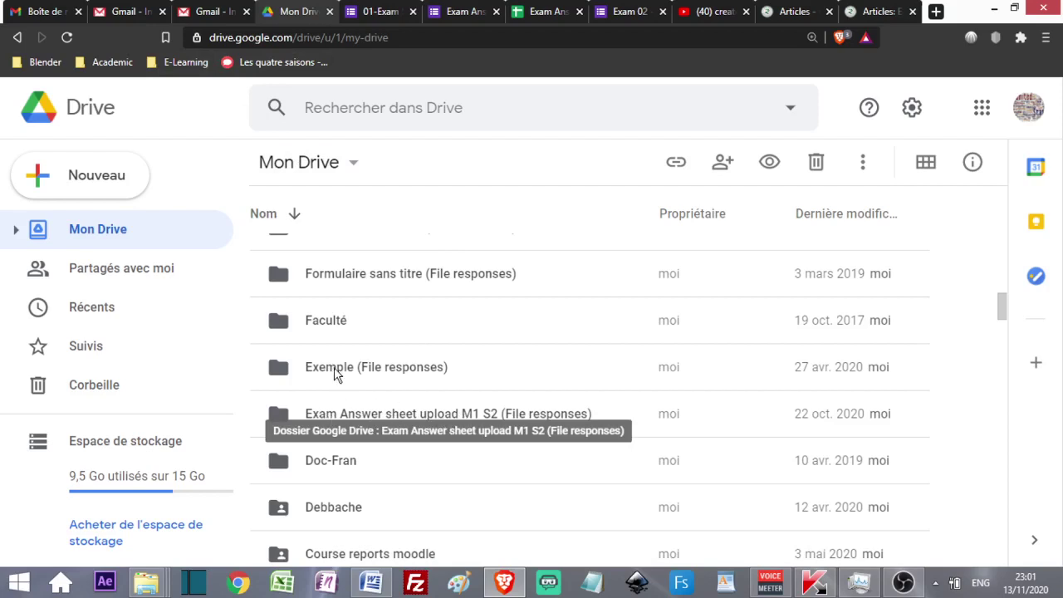
{"action": "scroll", "coordinate": [334, 367], "scroll_direction": "up", "scroll_amount": 8}
{"action": "scroll", "coordinate": [345, 371], "scroll_direction": "down", "scroll_amount": 15}
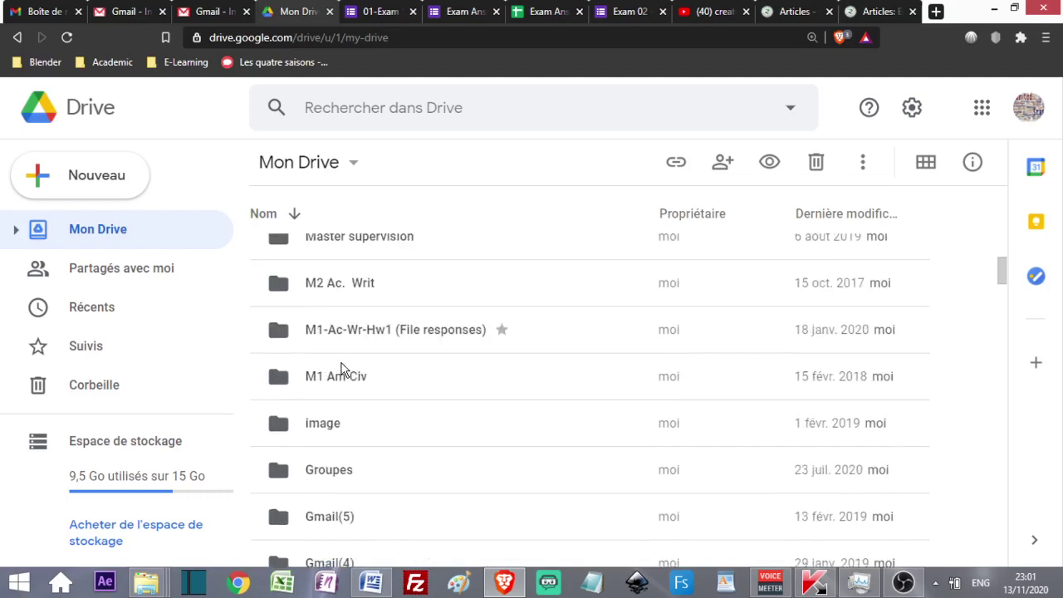
{"action": "scroll", "coordinate": [413, 422], "scroll_direction": "up", "scroll_amount": 1}
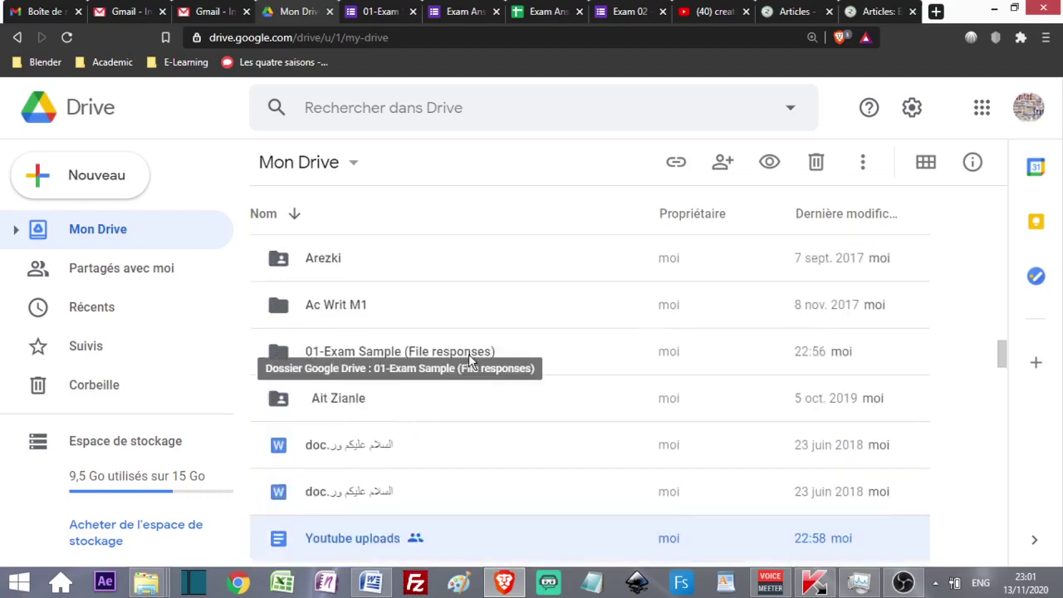
{"action": "scroll", "coordinate": [387, 445], "scroll_direction": "down", "scroll_amount": 5}
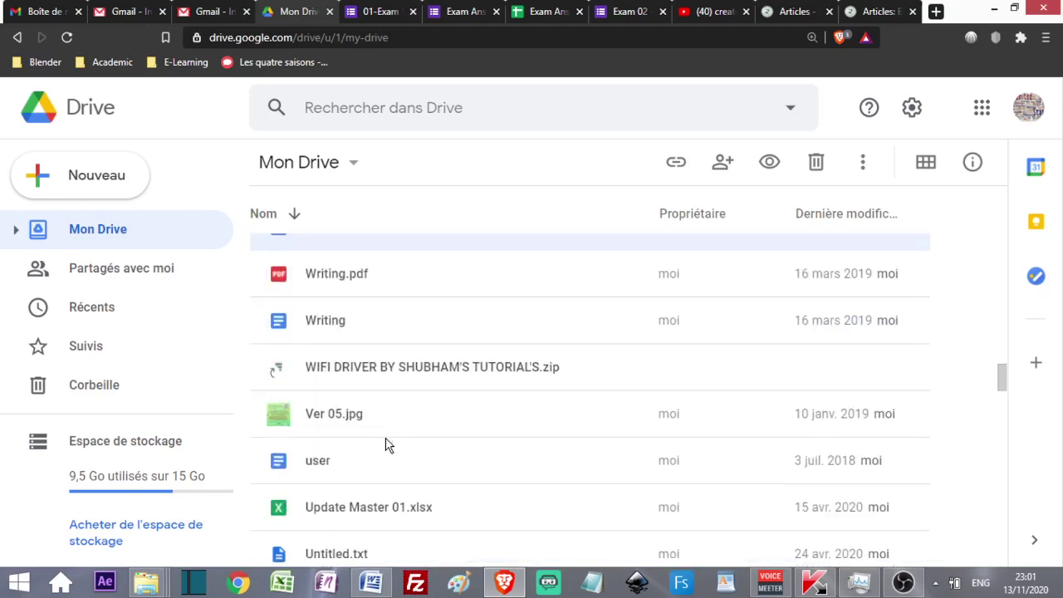
{"action": "scroll", "coordinate": [387, 444], "scroll_direction": "up", "scroll_amount": 5}
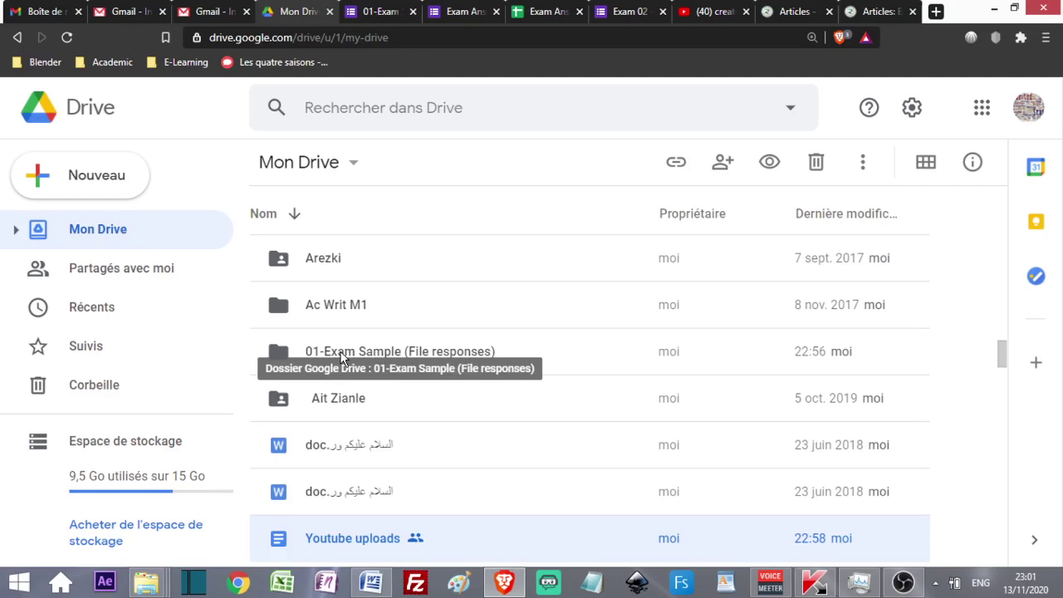
{"action": "scroll", "coordinate": [340, 350], "scroll_direction": "up", "scroll_amount": 5}
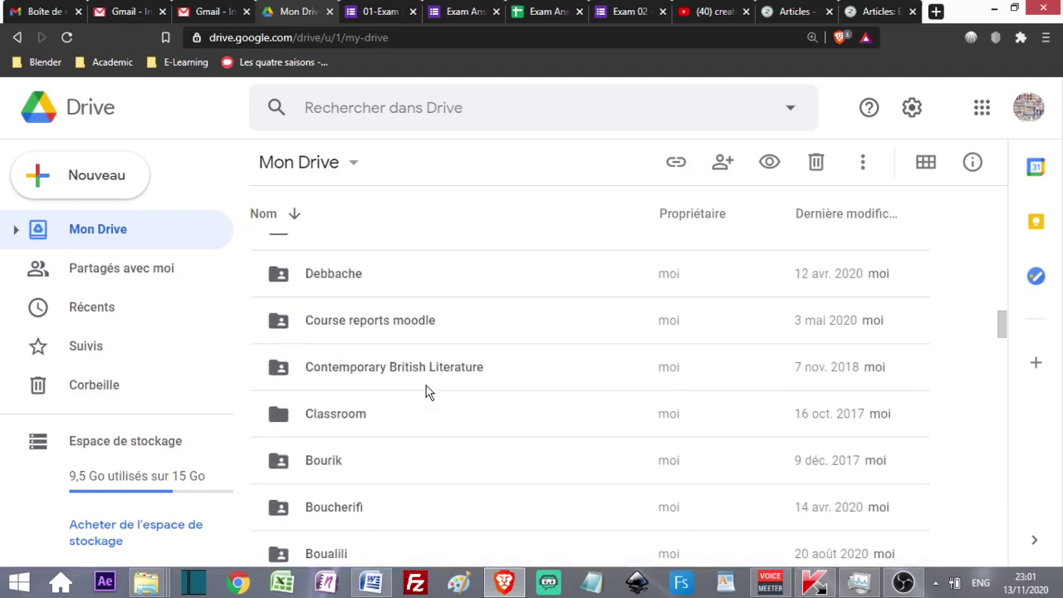
{"action": "scroll", "coordinate": [426, 386], "scroll_direction": "up", "scroll_amount": 4}
{"action": "scroll", "coordinate": [427, 386], "scroll_direction": "up", "scroll_amount": 8}
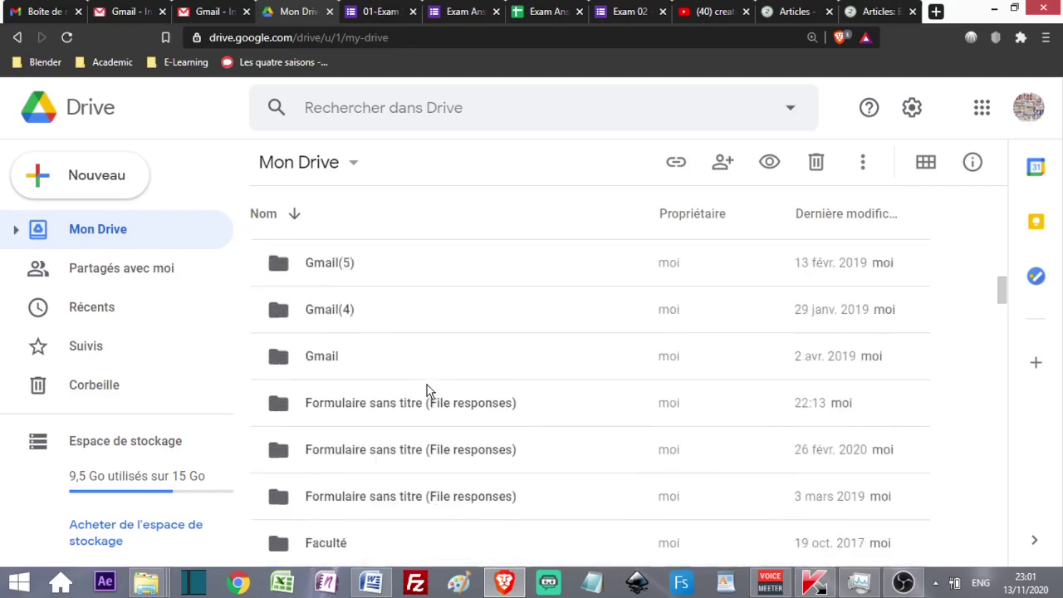
{"action": "scroll", "coordinate": [427, 385], "scroll_direction": "down", "scroll_amount": 2}
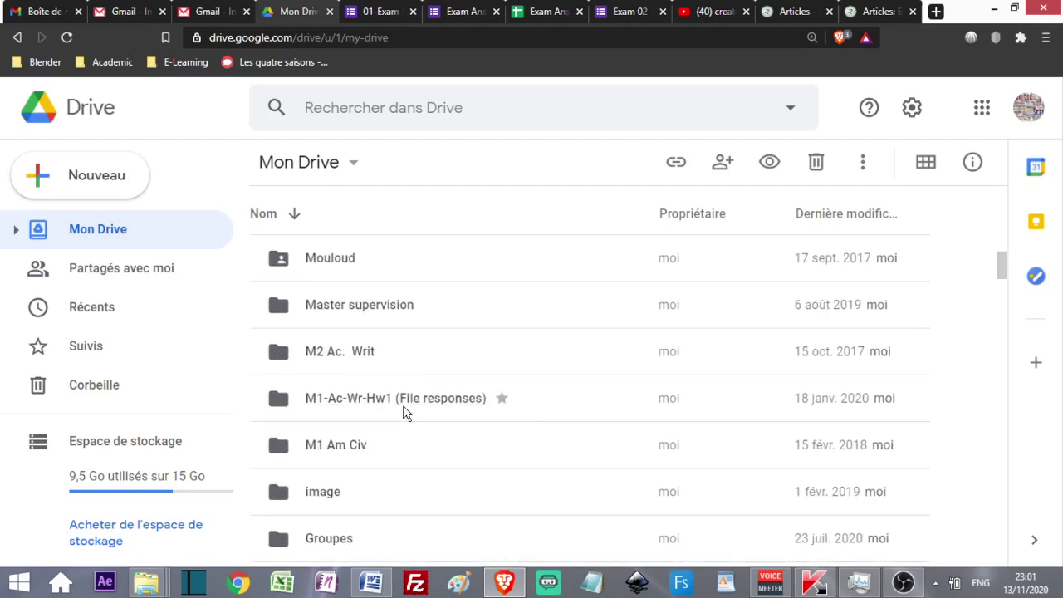
{"action": "scroll", "coordinate": [378, 411], "scroll_direction": "up", "scroll_amount": 1}
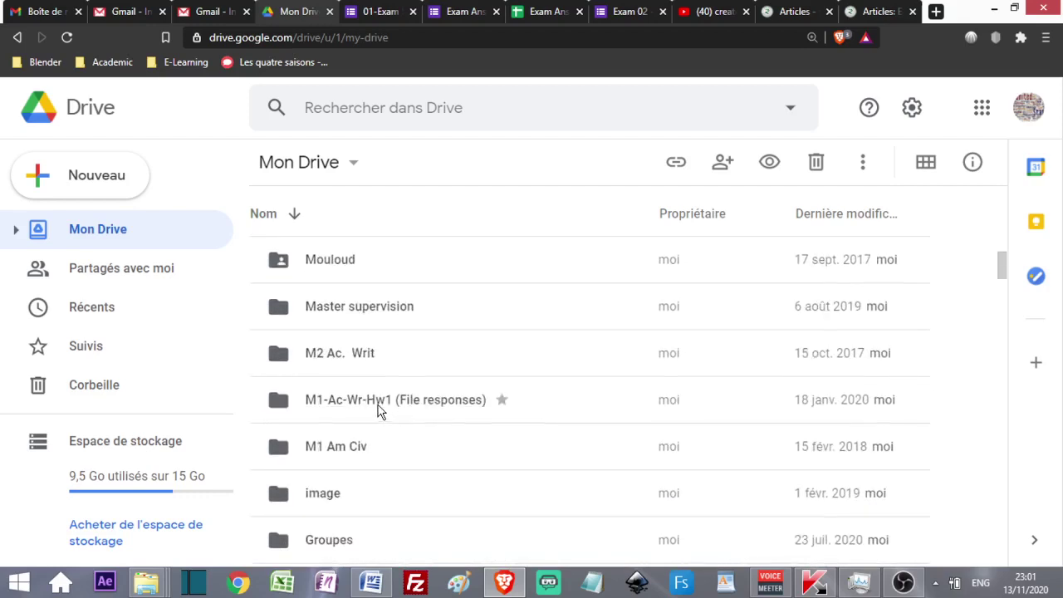
{"action": "scroll", "coordinate": [378, 412], "scroll_direction": "down", "scroll_amount": 2}
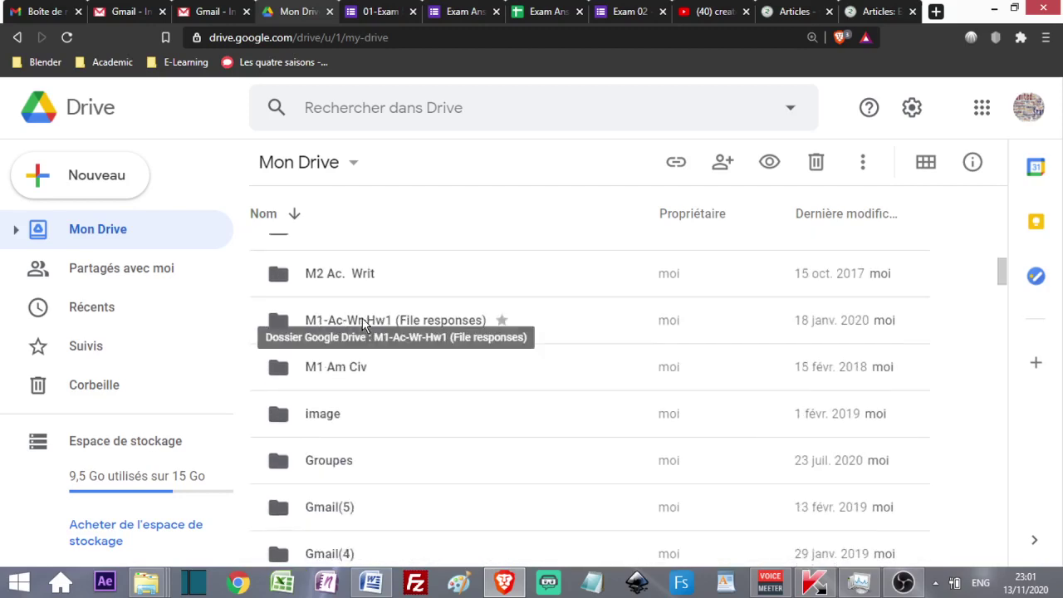
- Check the M1-Ac-Wr-Hw1 response folder, then scroll to the Exam Answer sheet upload M1 S2 folder
{"action": "double_click", "coordinate": [439, 320]}
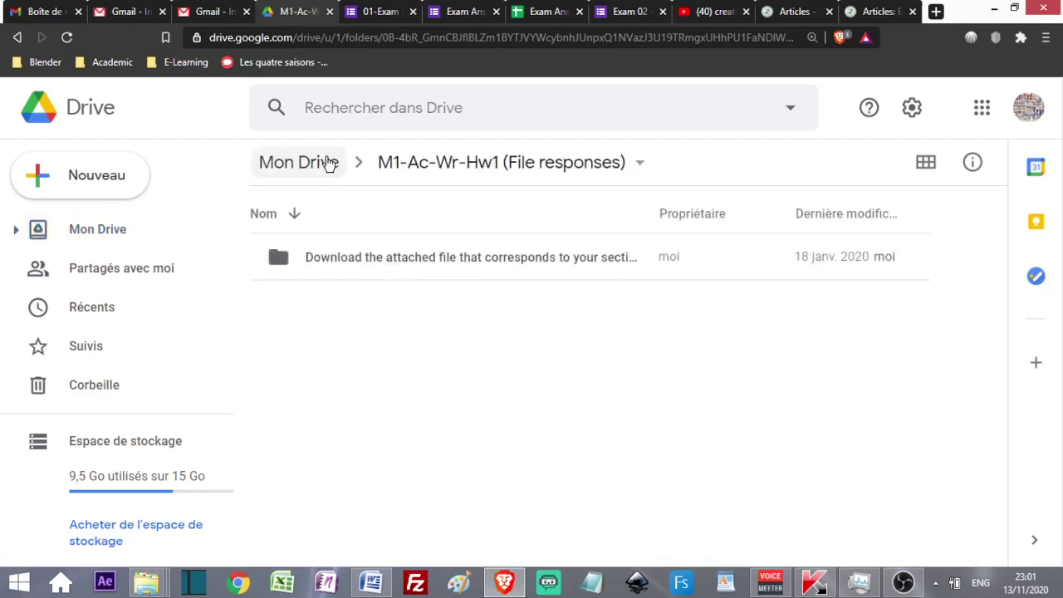
{"action": "left_click", "coordinate": [331, 163]}
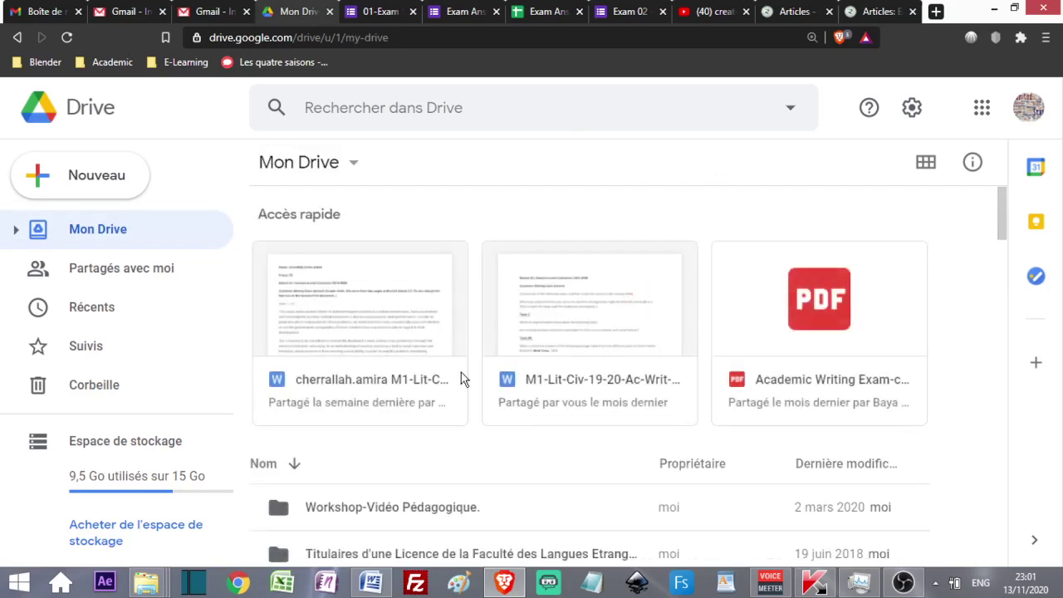
{"action": "scroll", "coordinate": [496, 473], "scroll_direction": "down", "scroll_amount": 6}
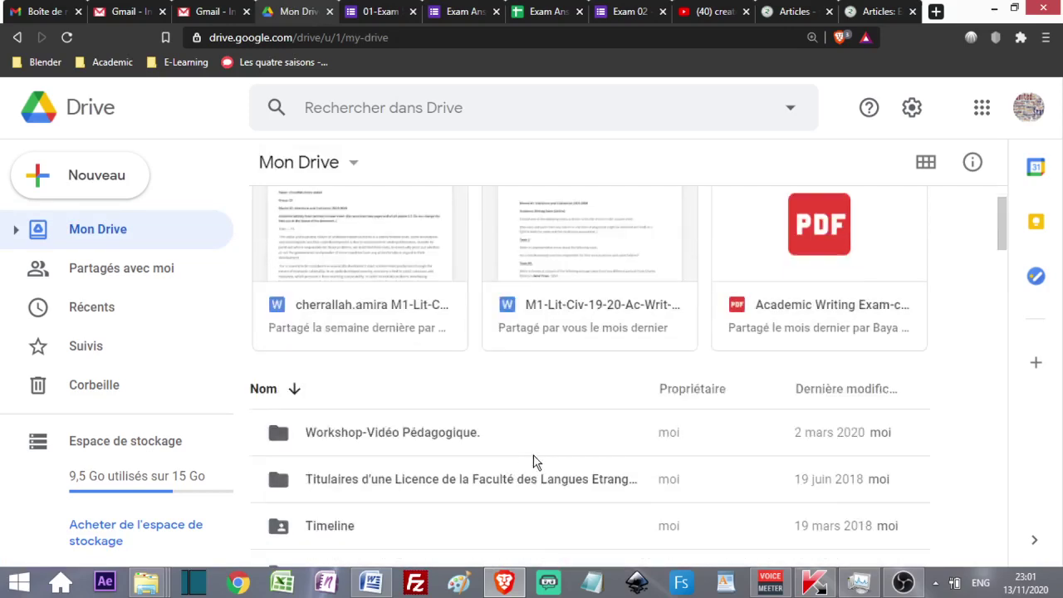
{"action": "scroll", "coordinate": [536, 462], "scroll_direction": "down", "scroll_amount": 1}
{"action": "scroll", "coordinate": [532, 444], "scroll_direction": "up", "scroll_amount": 4}
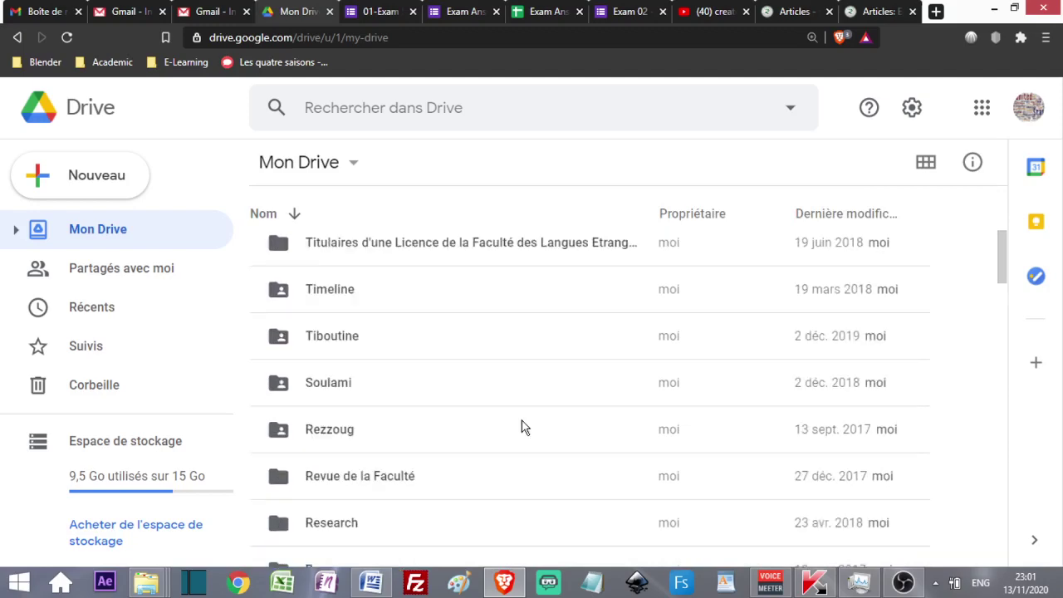
{"action": "scroll", "coordinate": [523, 427], "scroll_direction": "up", "scroll_amount": 2}
{"action": "scroll", "coordinate": [523, 427], "scroll_direction": "down", "scroll_amount": 4}
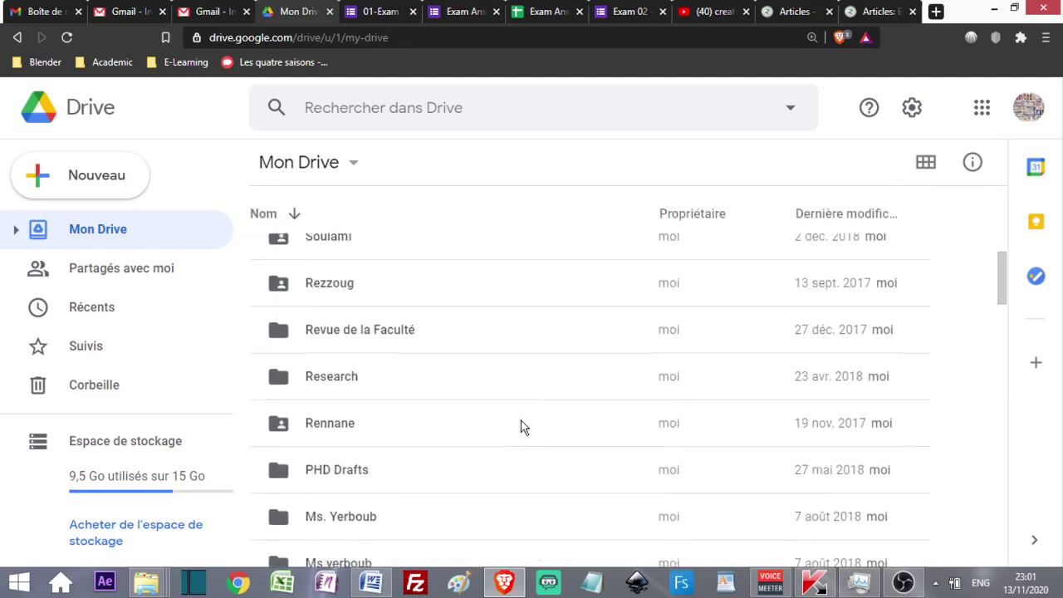
{"action": "scroll", "coordinate": [523, 427], "scroll_direction": "down", "scroll_amount": 5}
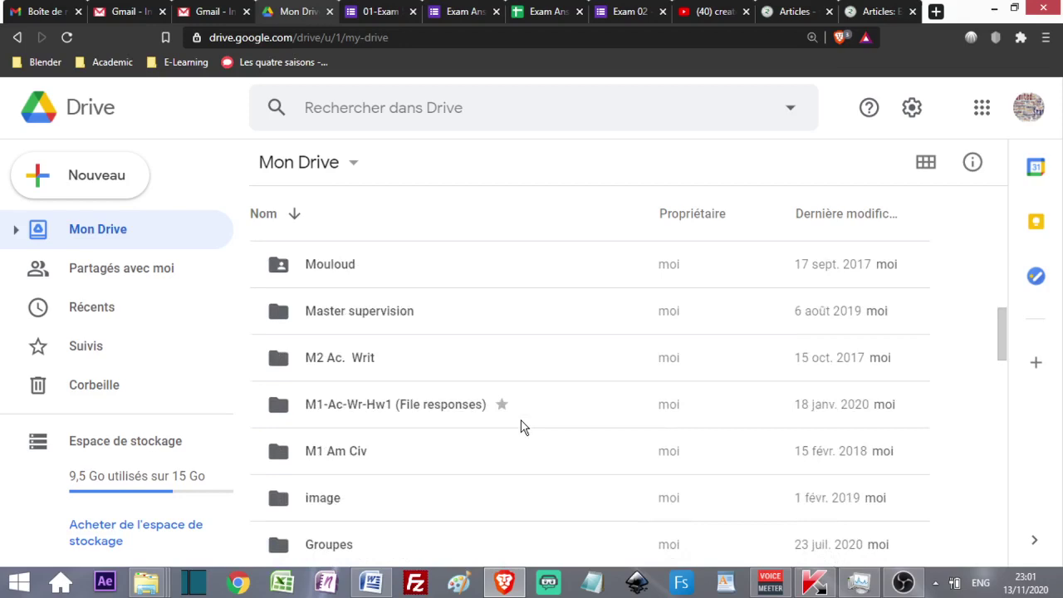
{"action": "scroll", "coordinate": [368, 424], "scroll_direction": "down", "scroll_amount": 2}
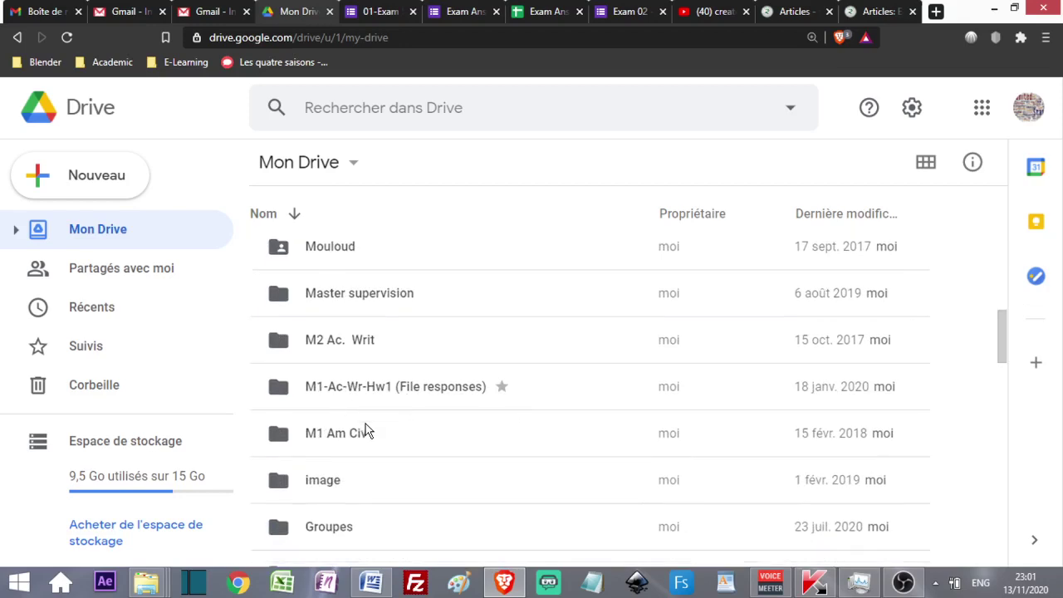
{"action": "scroll", "coordinate": [371, 425], "scroll_direction": "down", "scroll_amount": 1}
{"action": "scroll", "coordinate": [368, 423], "scroll_direction": "up", "scroll_amount": 3}
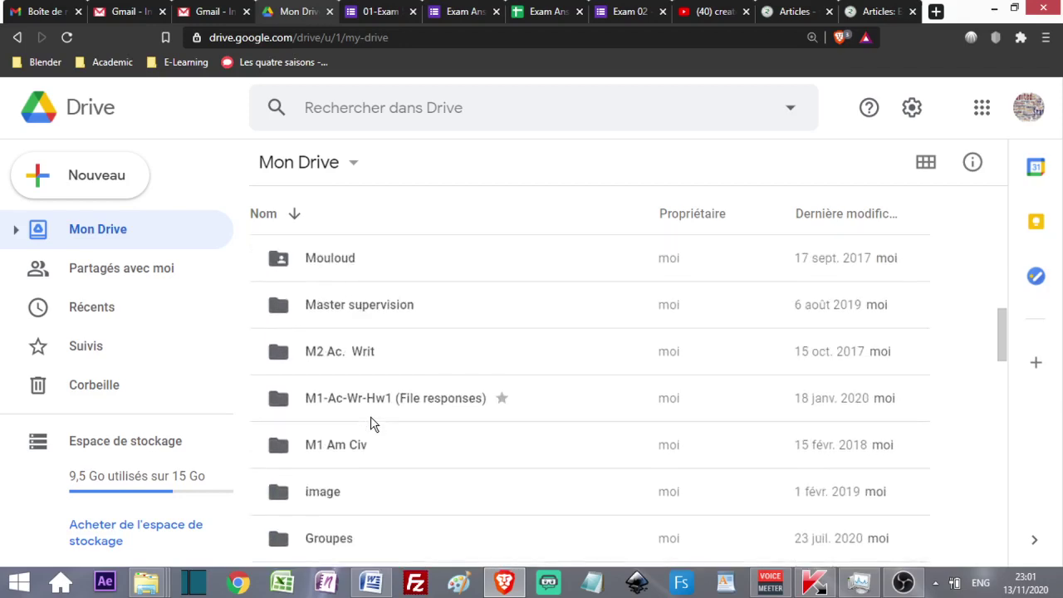
{"action": "scroll", "coordinate": [372, 422], "scroll_direction": "down", "scroll_amount": 4}
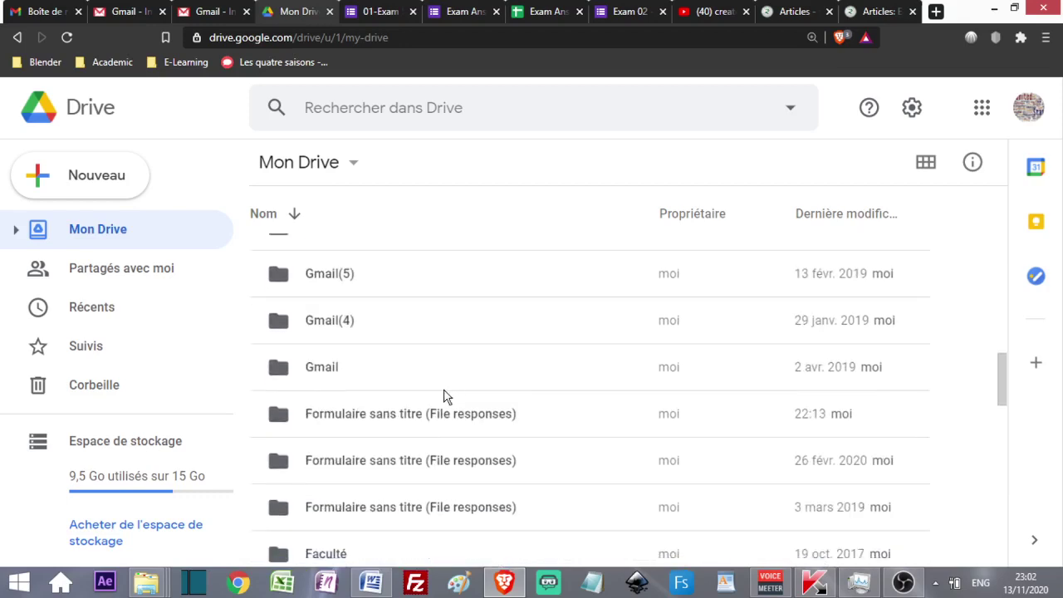
{"action": "scroll", "coordinate": [446, 397], "scroll_direction": "down", "scroll_amount": 3}
{"action": "scroll", "coordinate": [446, 396], "scroll_direction": "down", "scroll_amount": 2}
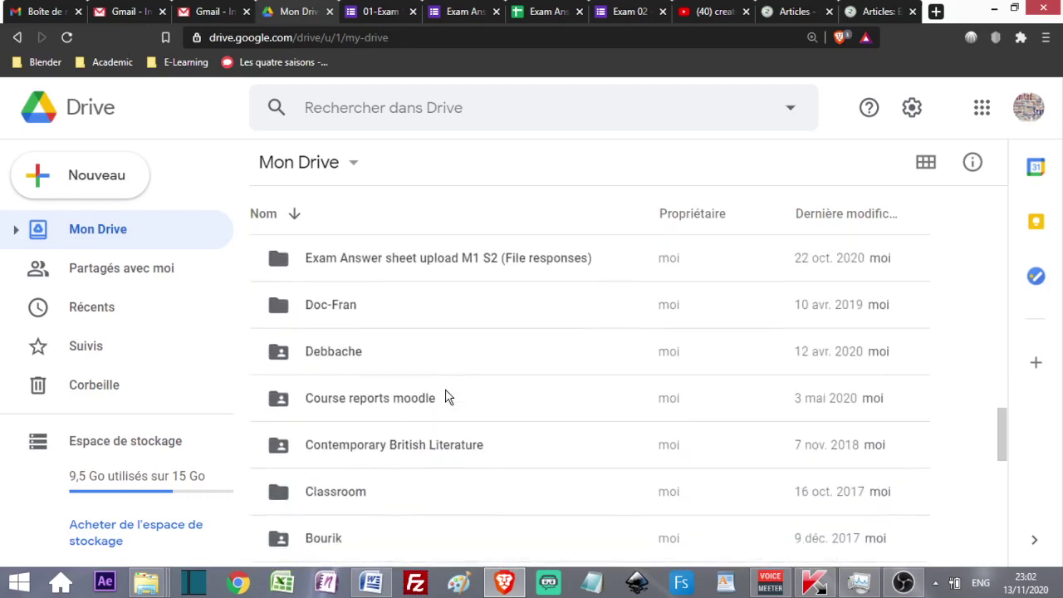
- Open the Exam Answer sheet upload M1 S2 folder and browse its 'Upload your file here' subfolder
{"action": "double_click", "coordinate": [446, 260]}
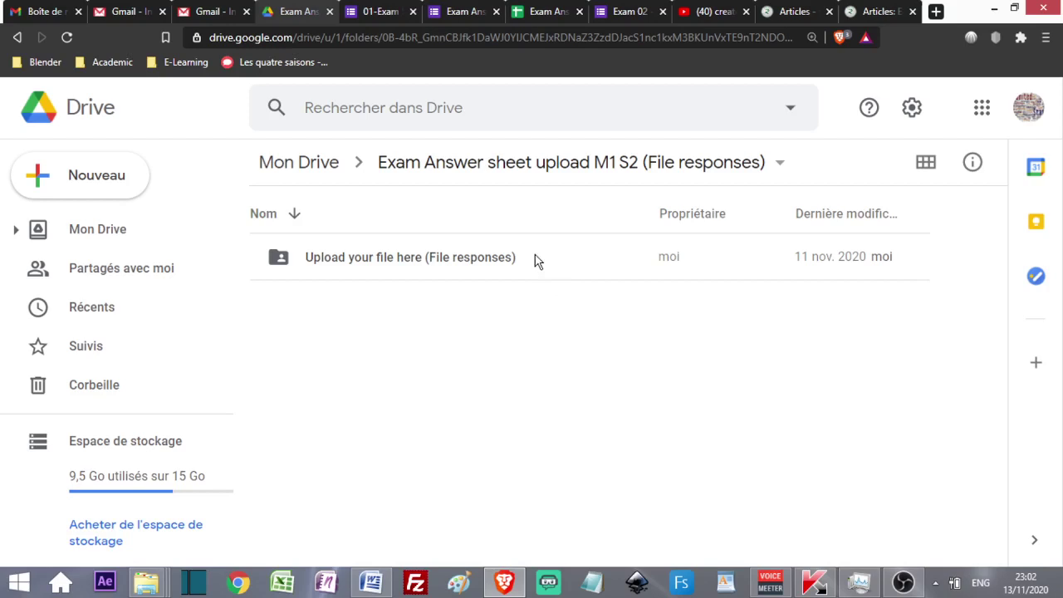
{"action": "left_click", "coordinate": [418, 261]}
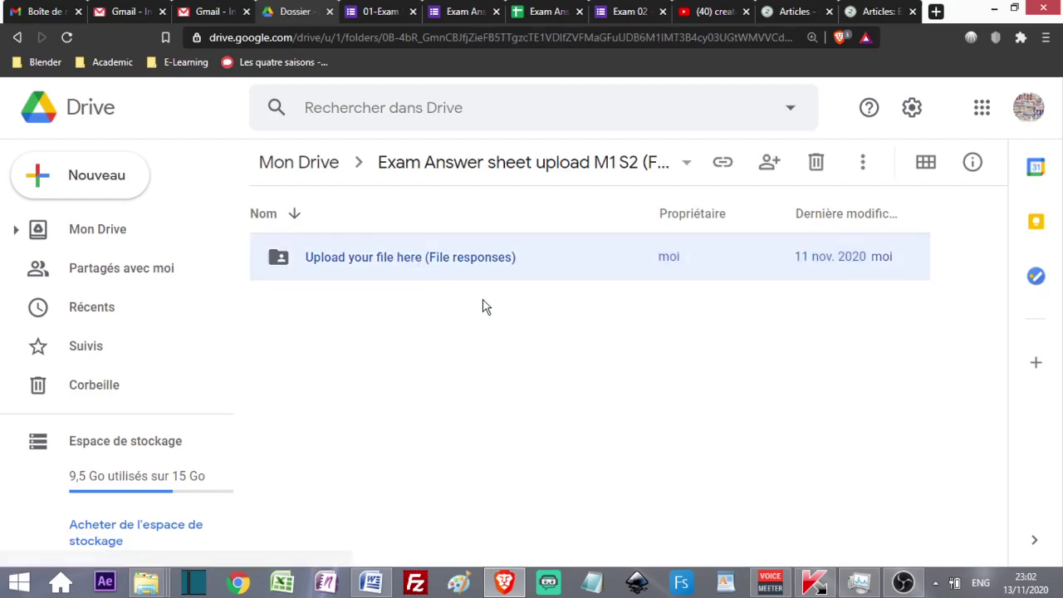
{"action": "key", "text": "Return"}
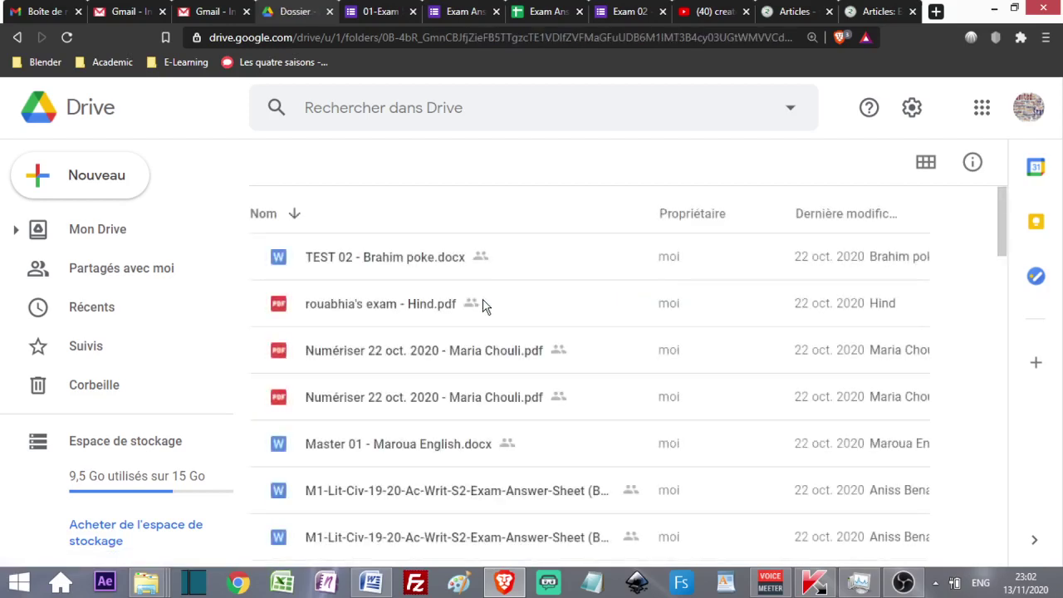
{"action": "scroll", "coordinate": [462, 391], "scroll_direction": "down", "scroll_amount": 10}
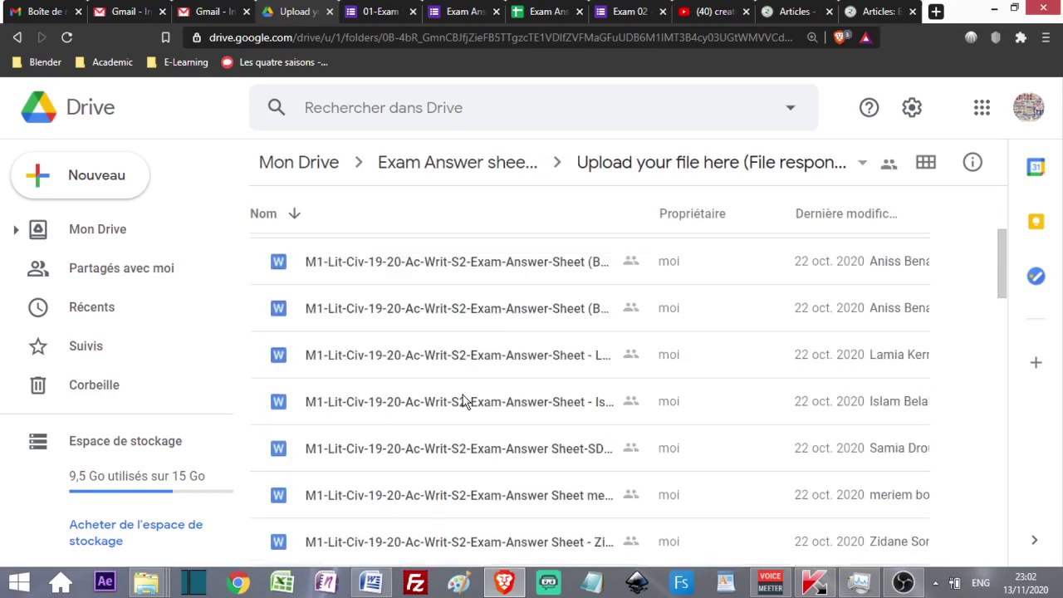
{"action": "scroll", "coordinate": [498, 297], "scroll_direction": "down", "scroll_amount": 5}
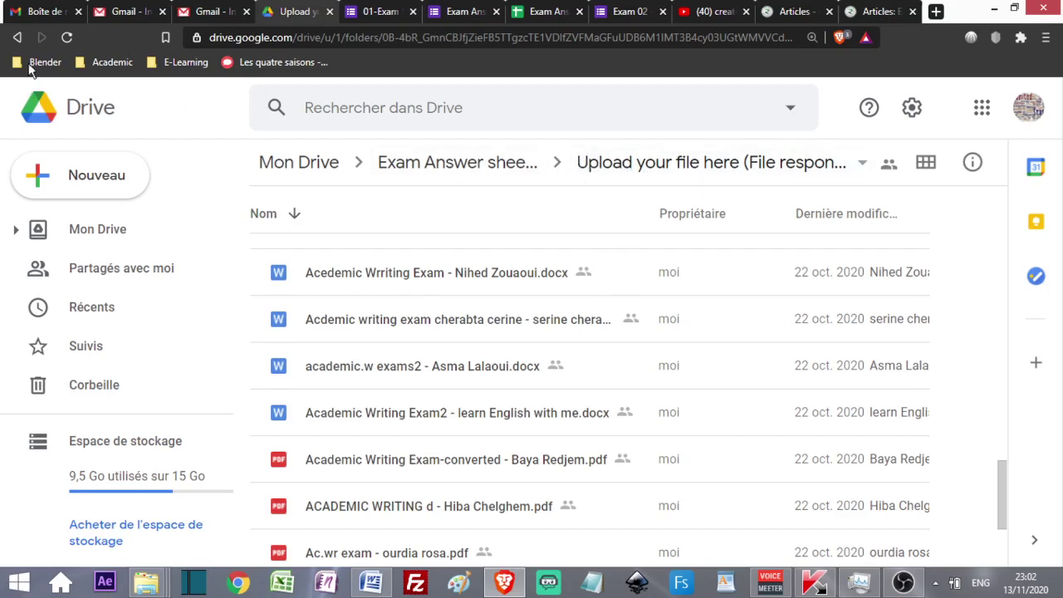
{"action": "left_click", "coordinate": [499, 166]}
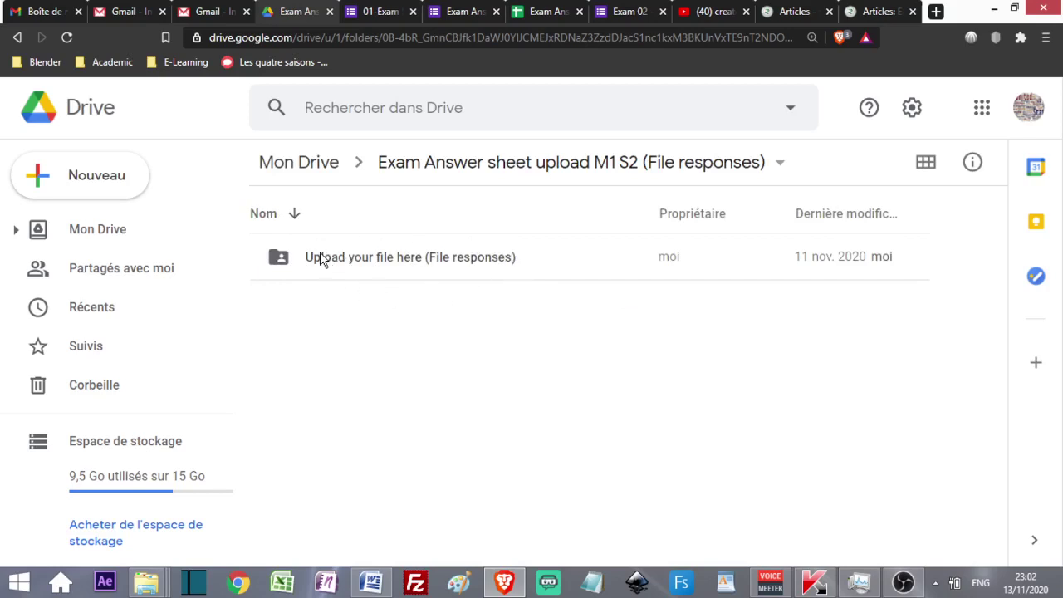
- Dismiss the Upload your file here folder's menu and switch from Drive to File Explorer's windows
{"action": "right_click", "coordinate": [357, 264]}
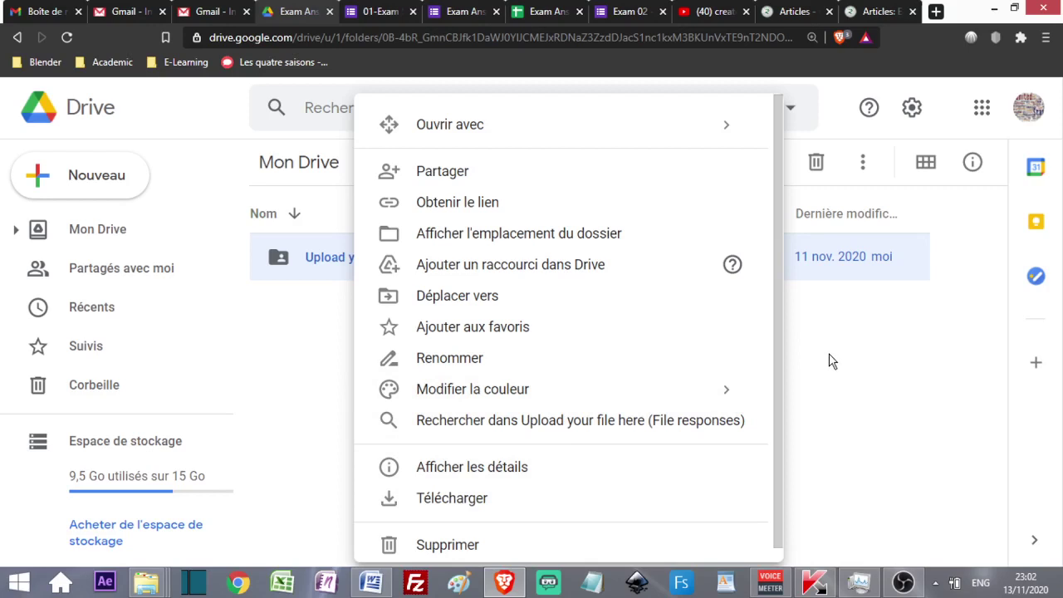
{"action": "left_click", "coordinate": [808, 387]}
{"action": "left_click", "coordinate": [150, 585]}
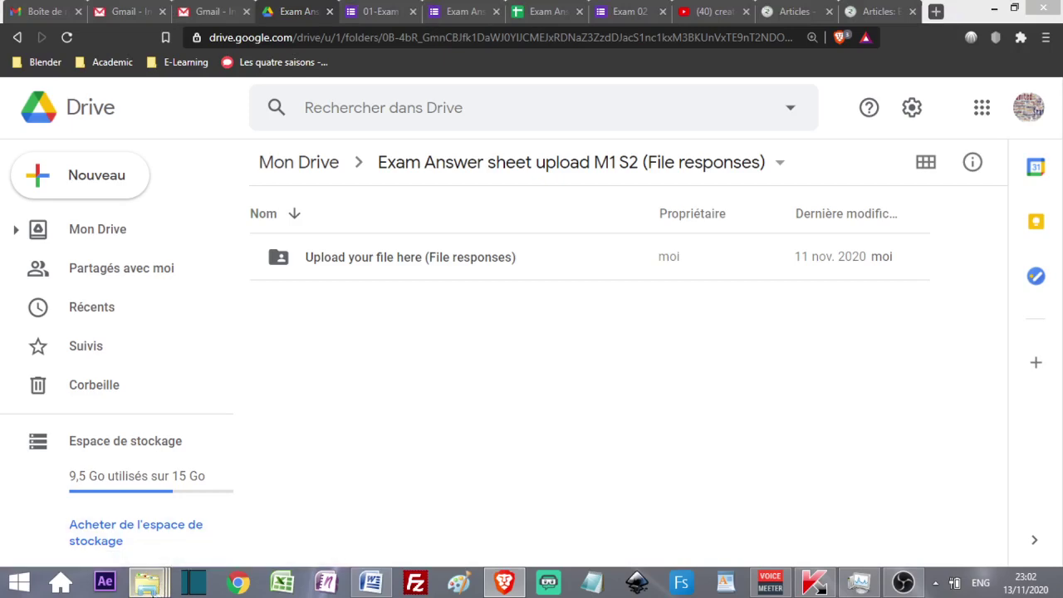
{"action": "left_click", "coordinate": [151, 587]}
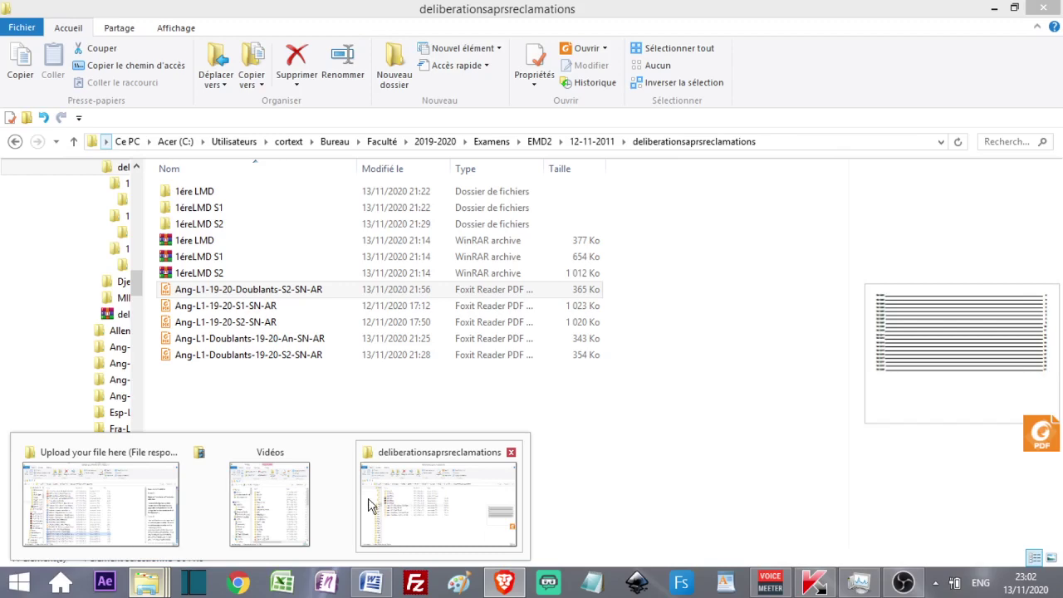
- Bring up the M1 Gps 01+2 folder window and pick the downloaded responses zip
{"action": "left_click", "coordinate": [98, 502]}
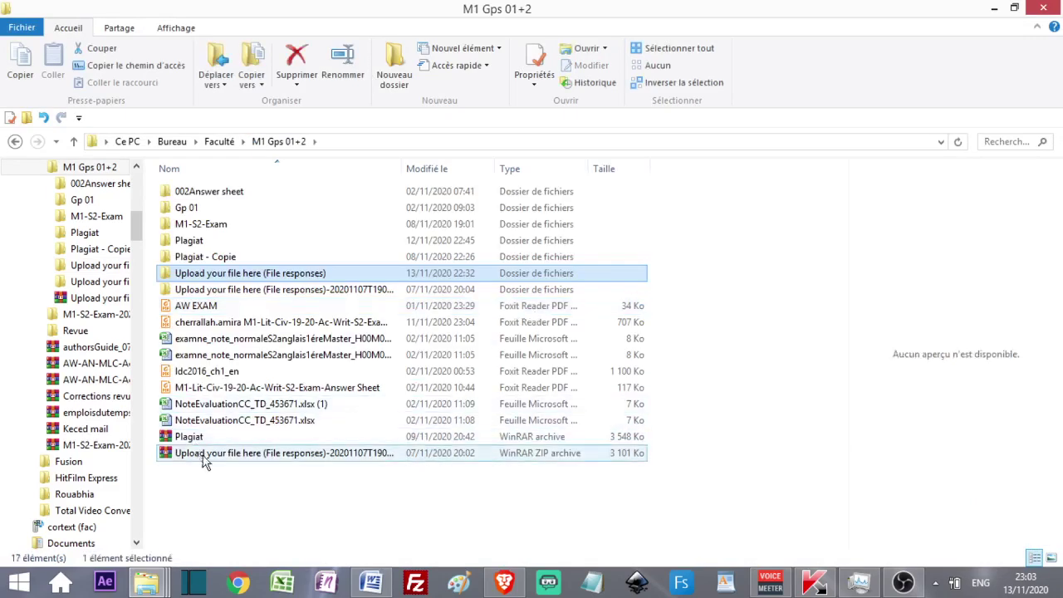
{"action": "left_click", "coordinate": [320, 460]}
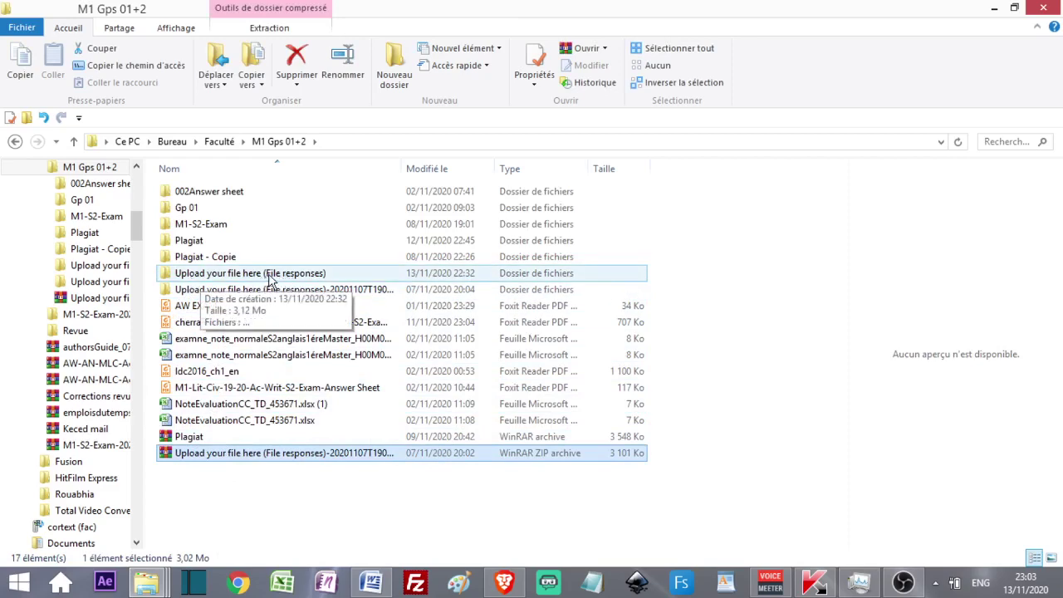
- Open the extracted Upload your file here (File responses) folder and preview several students' answer sheets
{"action": "double_click", "coordinate": [270, 275]}
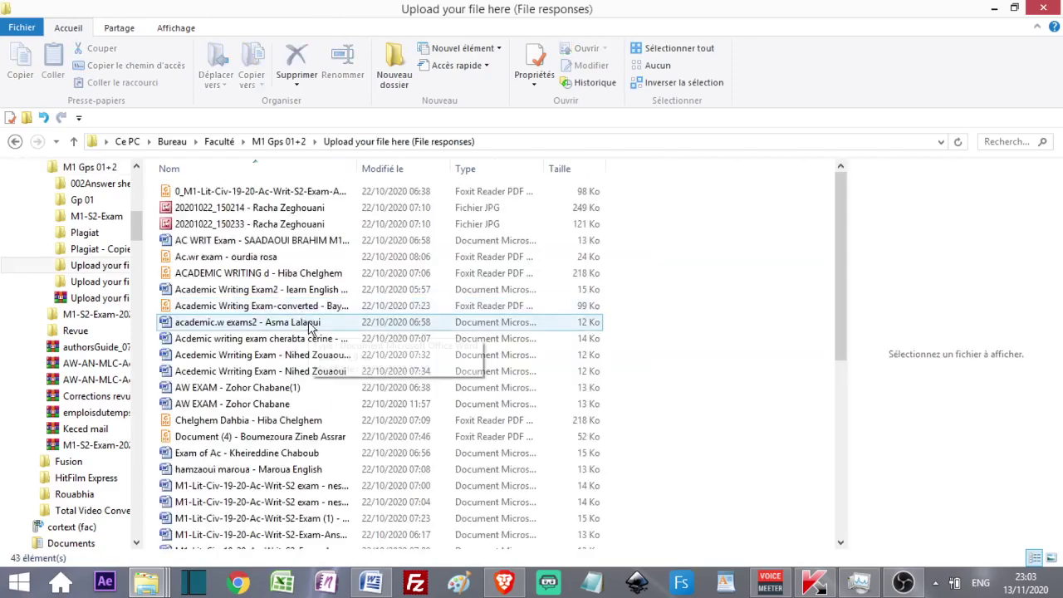
{"action": "left_click", "coordinate": [291, 355]}
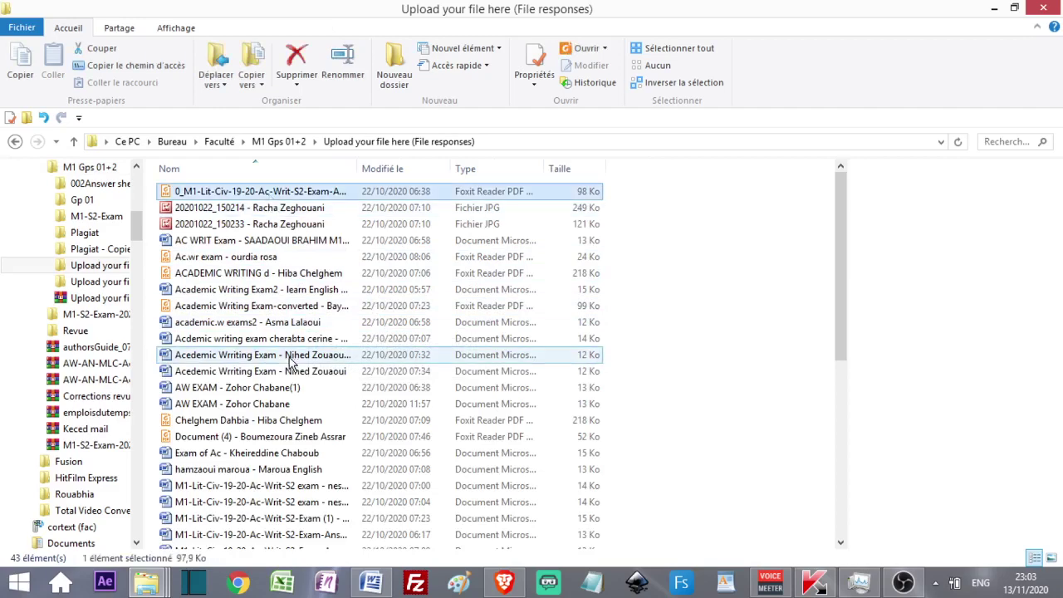
{"action": "left_click", "coordinate": [314, 454]}
{"action": "scroll", "coordinate": [315, 469], "scroll_direction": "down", "scroll_amount": 7}
{"action": "left_click", "coordinate": [316, 461]}
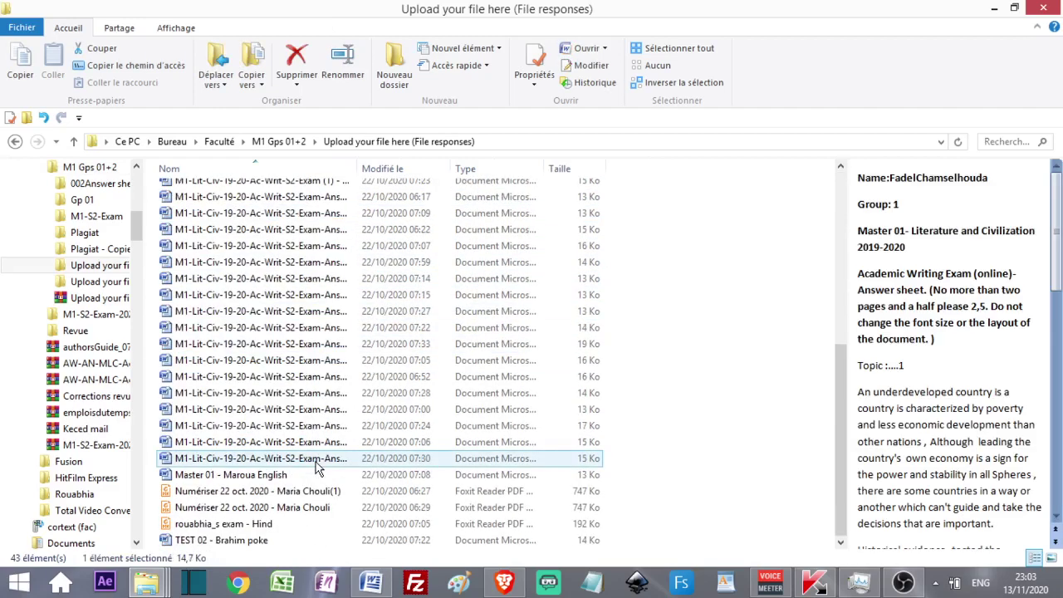
{"action": "scroll", "coordinate": [316, 467], "scroll_direction": "up", "scroll_amount": 7}
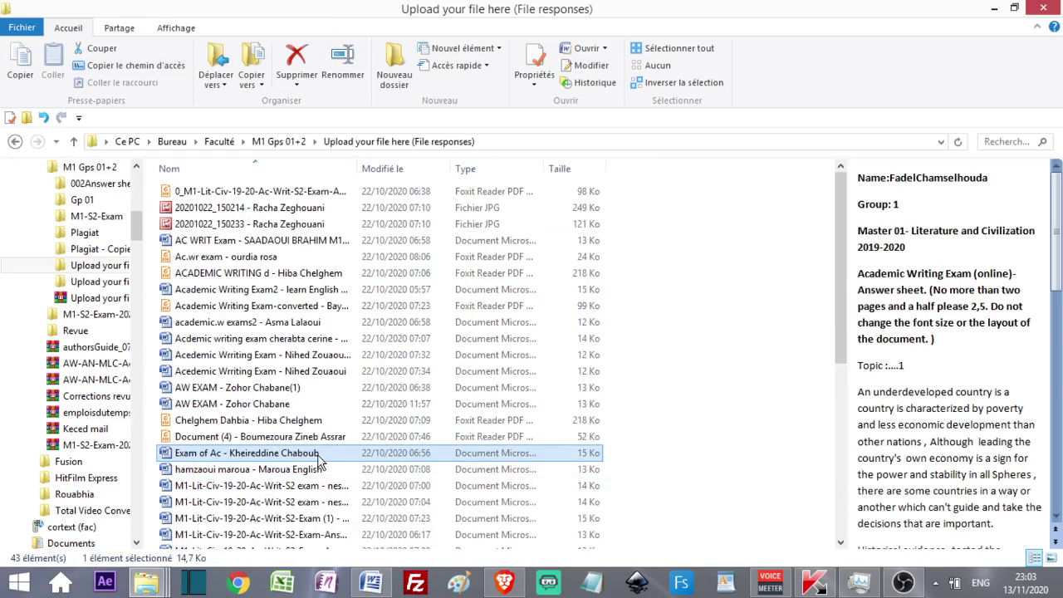
- Select five answer files from academic.w exams2, cancel printing, select one file, then go to OBS Studio
{"action": "left_click", "coordinate": [259, 324]}
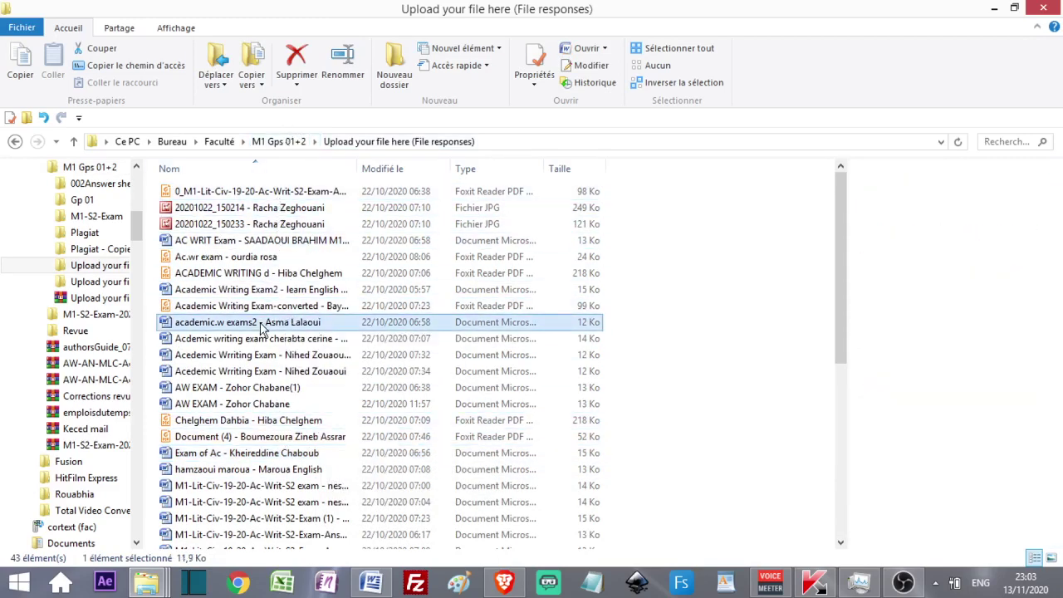
{"action": "left_click", "coordinate": [287, 387], "text": "shift"}
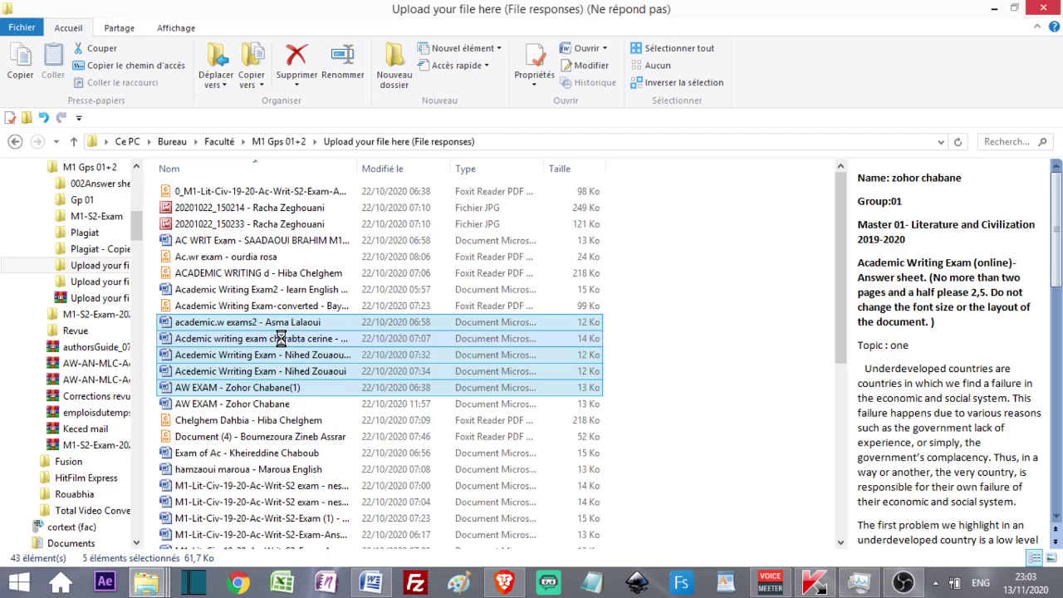
{"action": "right_click", "coordinate": [281, 338]}
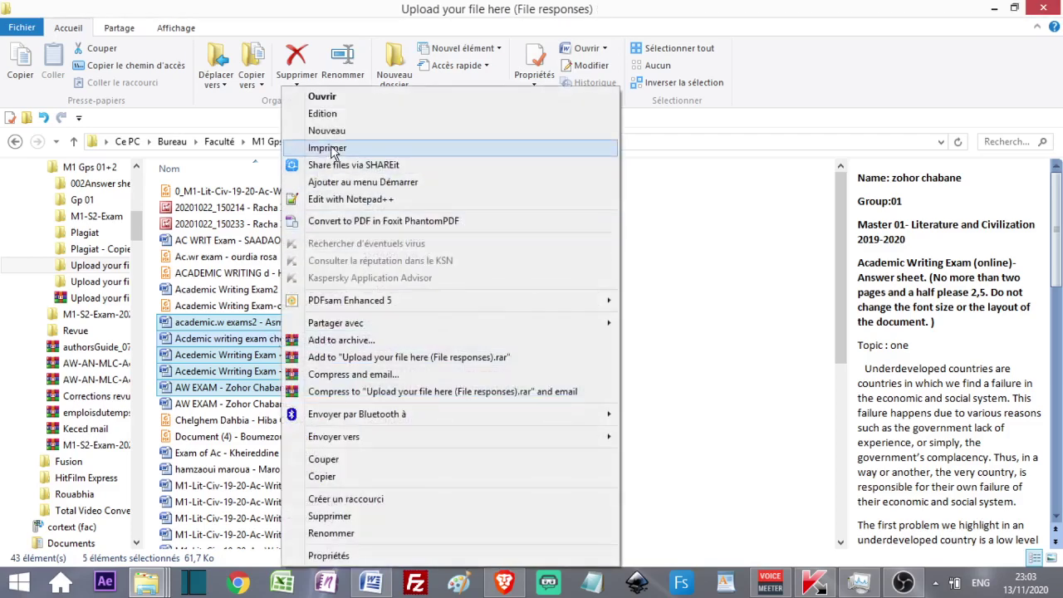
{"action": "key", "text": "Escape"}
{"action": "left_click", "coordinate": [233, 404]}
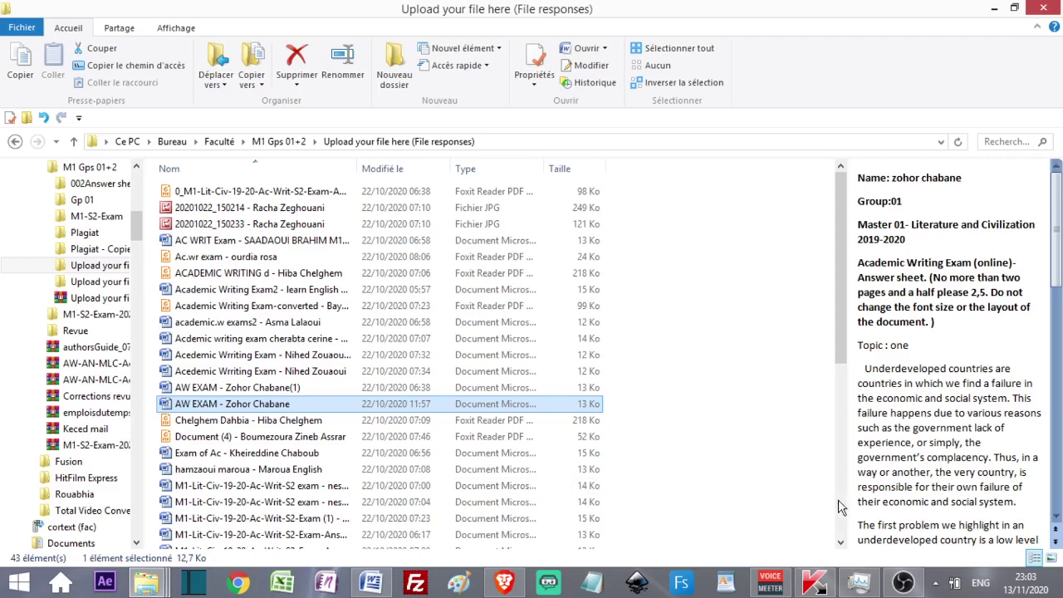
{"action": "left_click", "coordinate": [905, 581]}
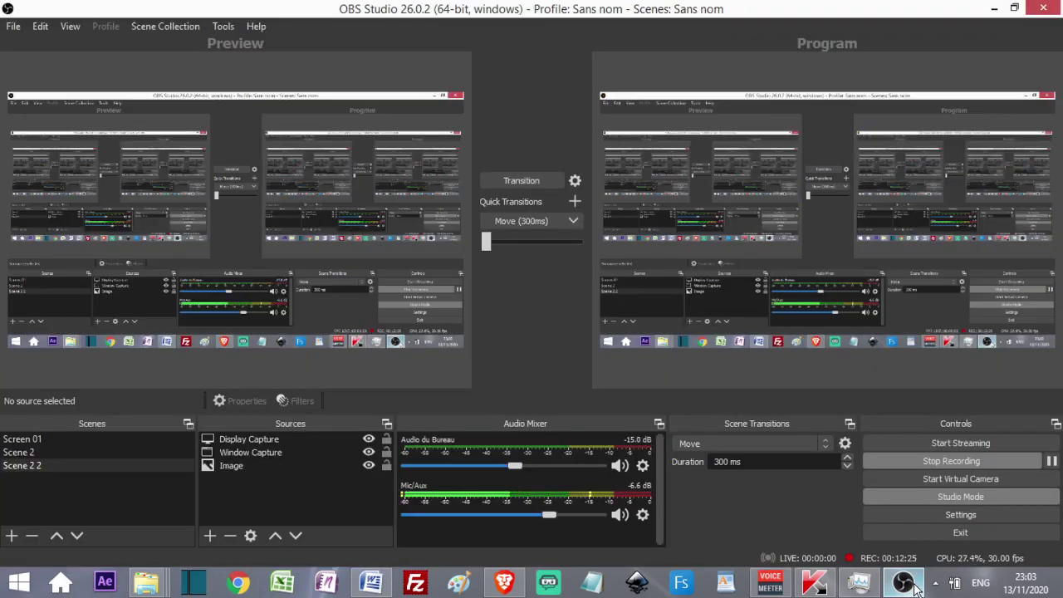